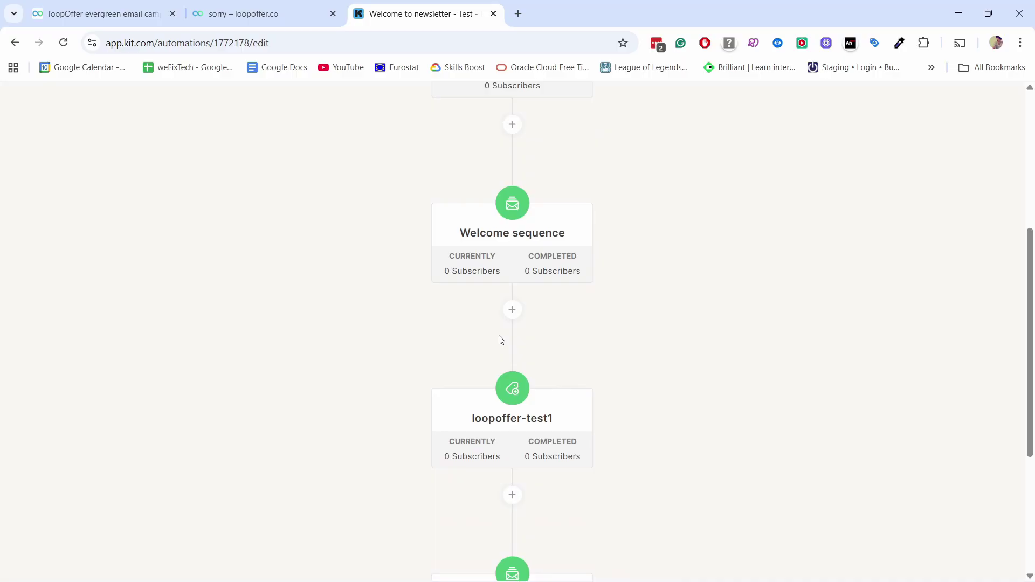
# Step: Preview the Welcome SALES sequence email with its 33% off GA4 ecommerce course offer
pyautogui.moveTo(537, 405)
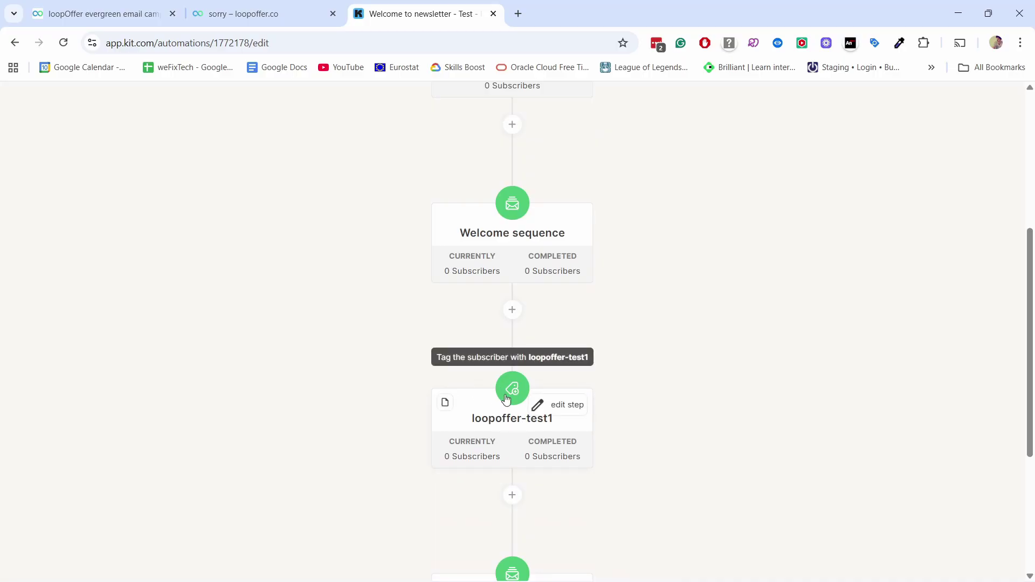
pyautogui.scroll(-4, 506, 399)
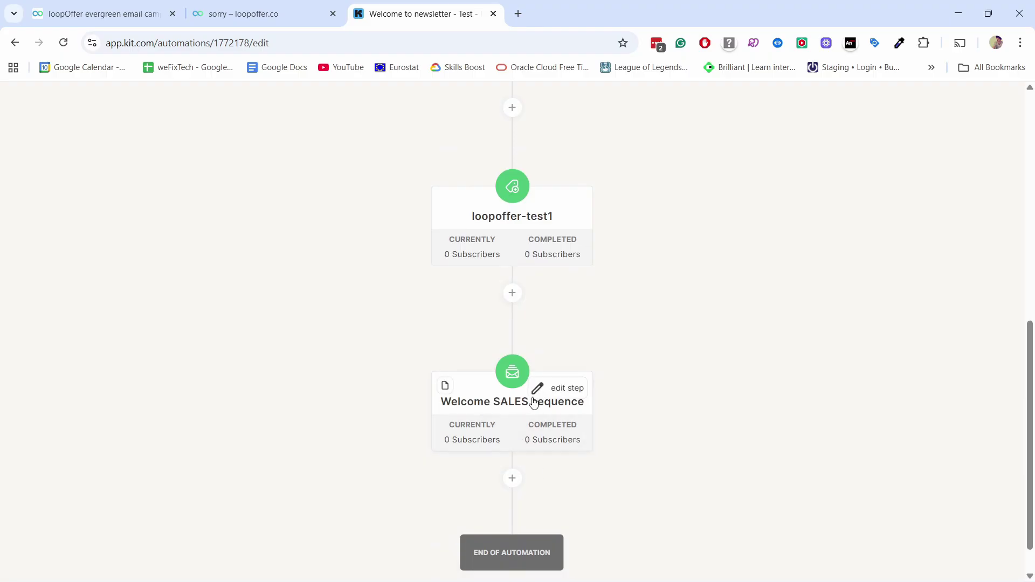
pyautogui.click(533, 403)
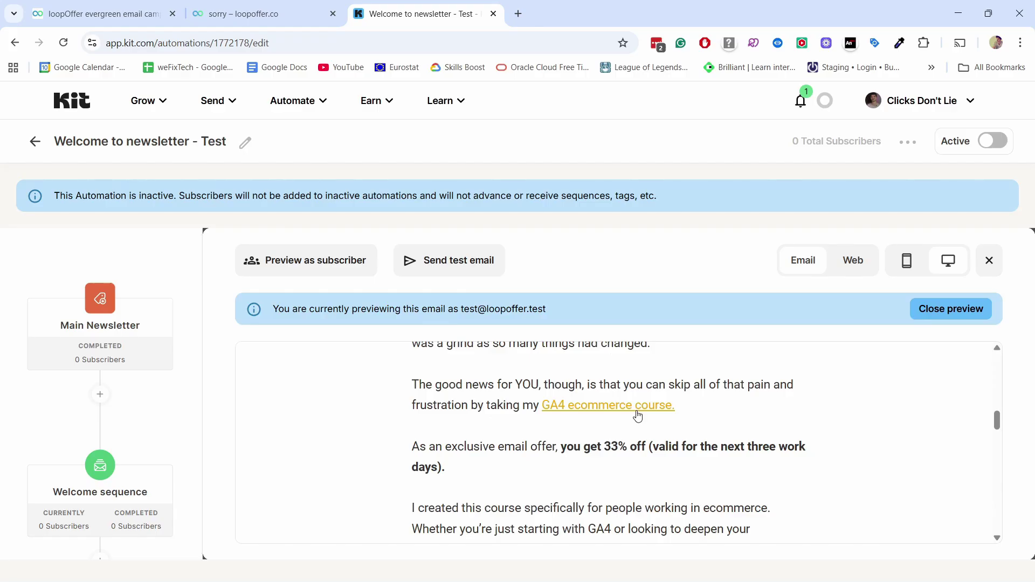
# Step: Test the GA4 ecommerce course link as the active subscriber, then as the expired one
pyautogui.click(638, 414)
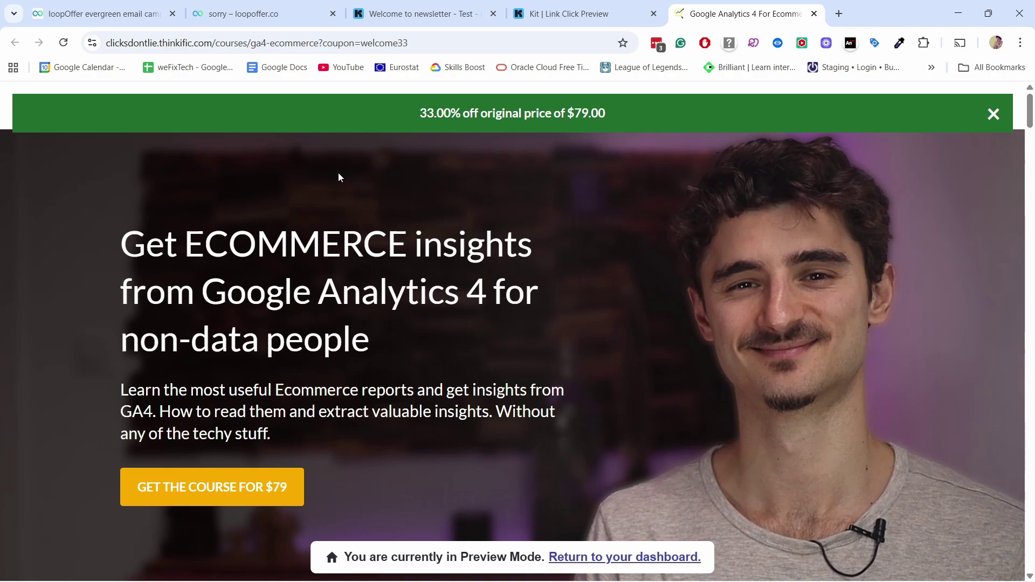
pyautogui.hotkey('ctrl', '3')
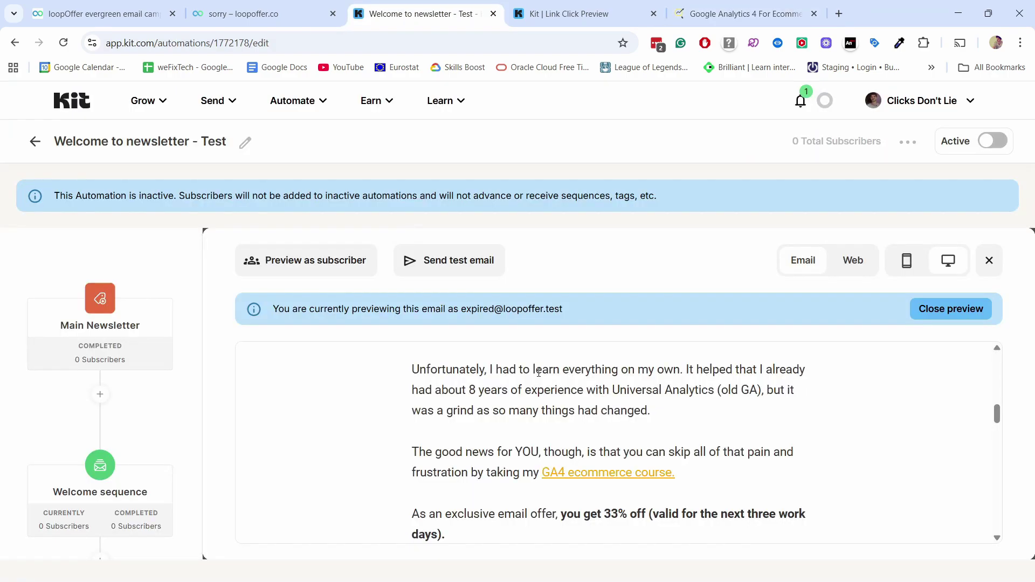
pyautogui.scroll(-2, 538, 372)
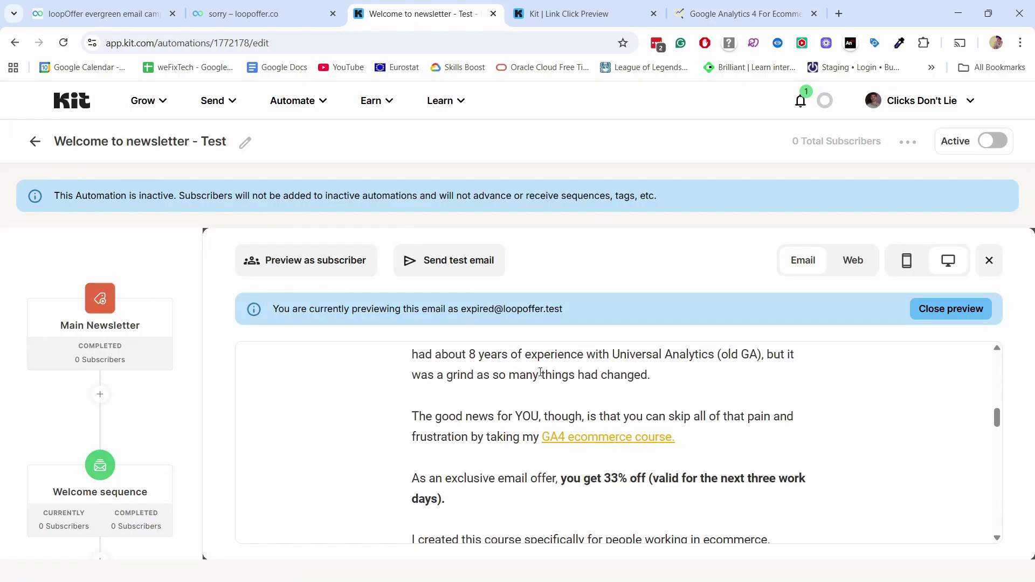
pyautogui.click(596, 406)
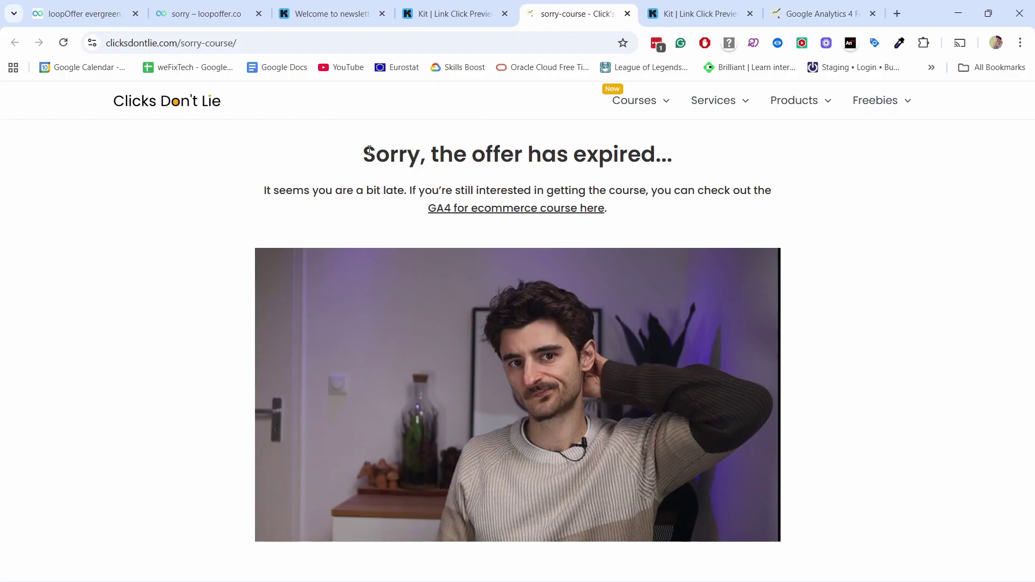
pyautogui.moveTo(361, 154); pyautogui.dragTo(643, 173)
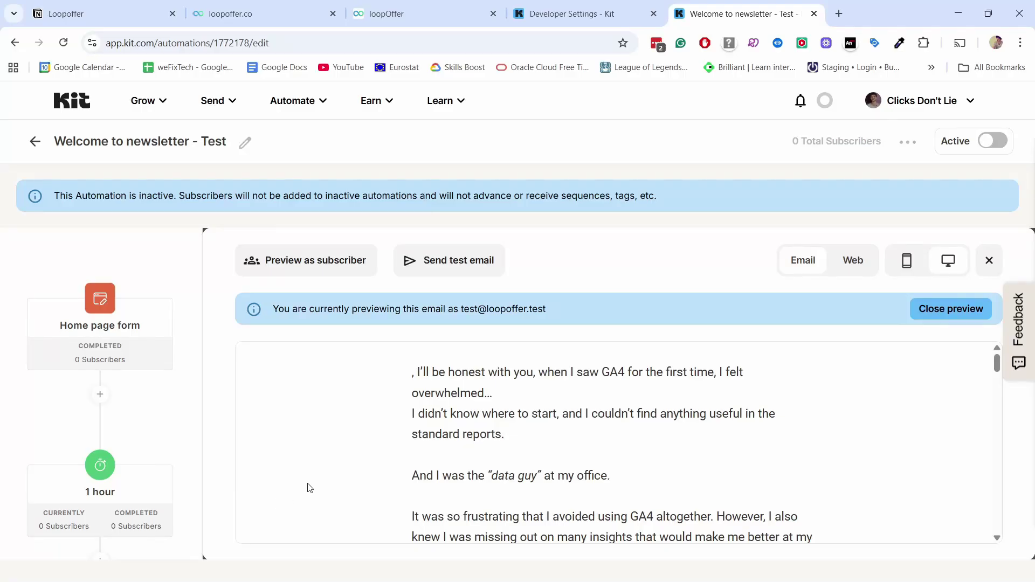
pyautogui.scroll(-5, 404, 442)
pyautogui.scroll(-8, 436, 423)
pyautogui.scroll(3, 613, 446)
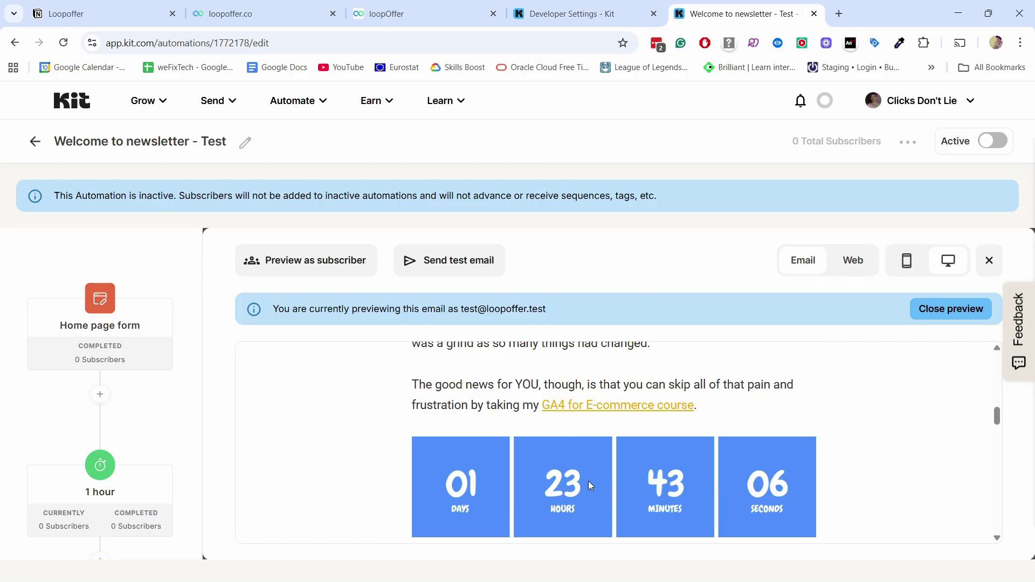
# Step: Preview the email as the expired test subscriber, found by searching 'expired'
pyautogui.click(313, 264)
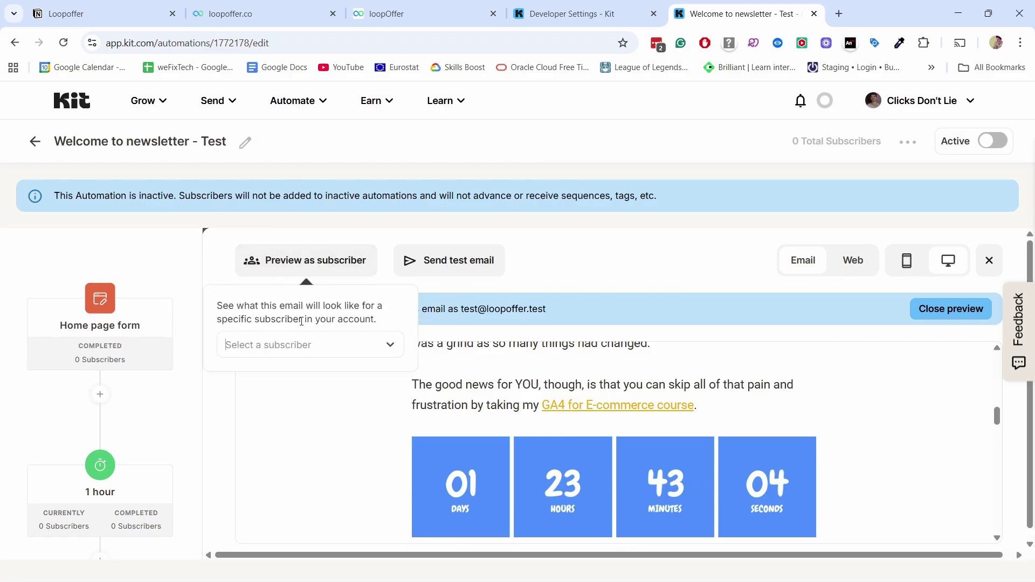
pyautogui.click(273, 345)
pyautogui.write('ex')
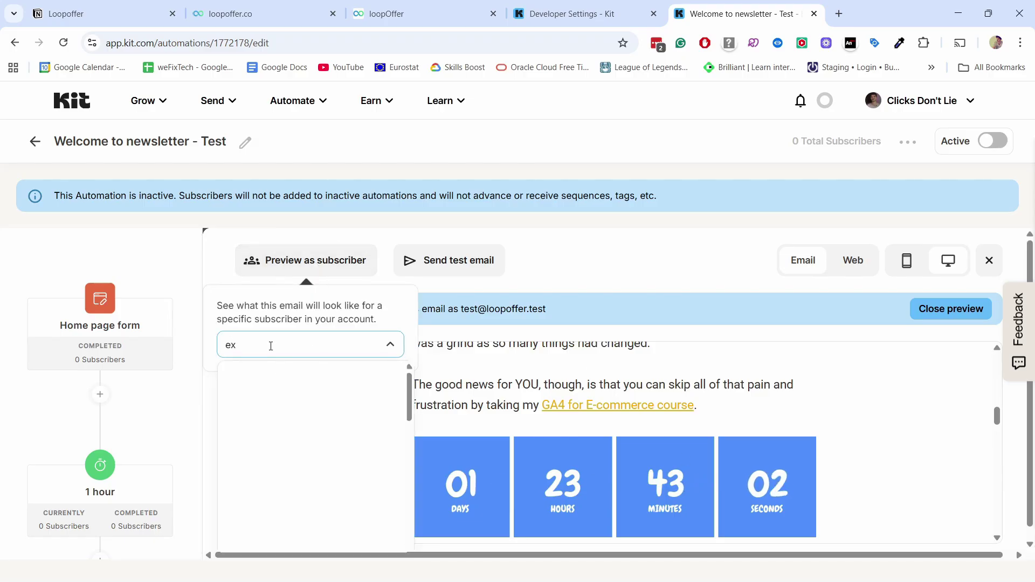
pyautogui.write('pired')
pyautogui.click(275, 379)
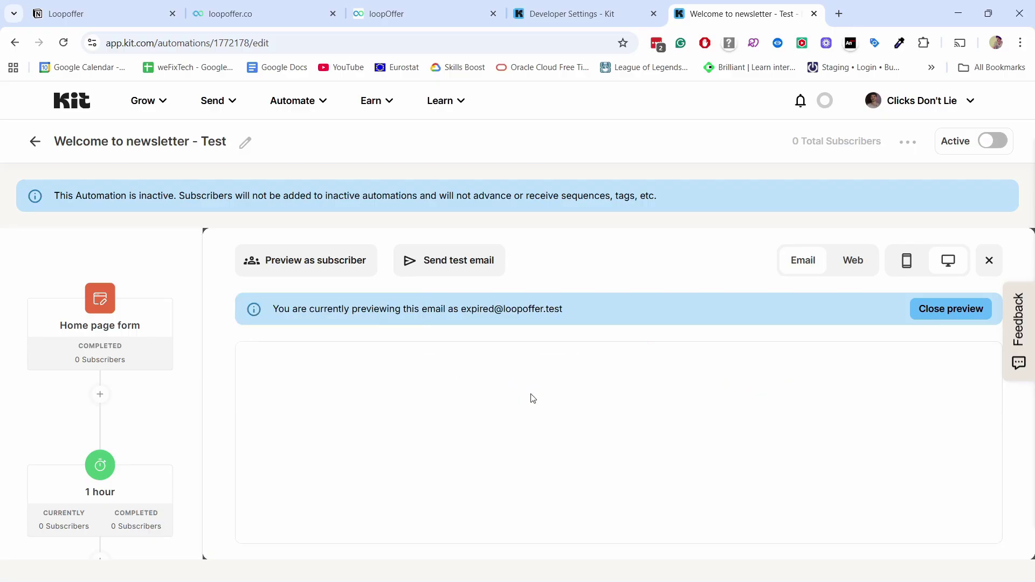
pyautogui.scroll(-10, 534, 388)
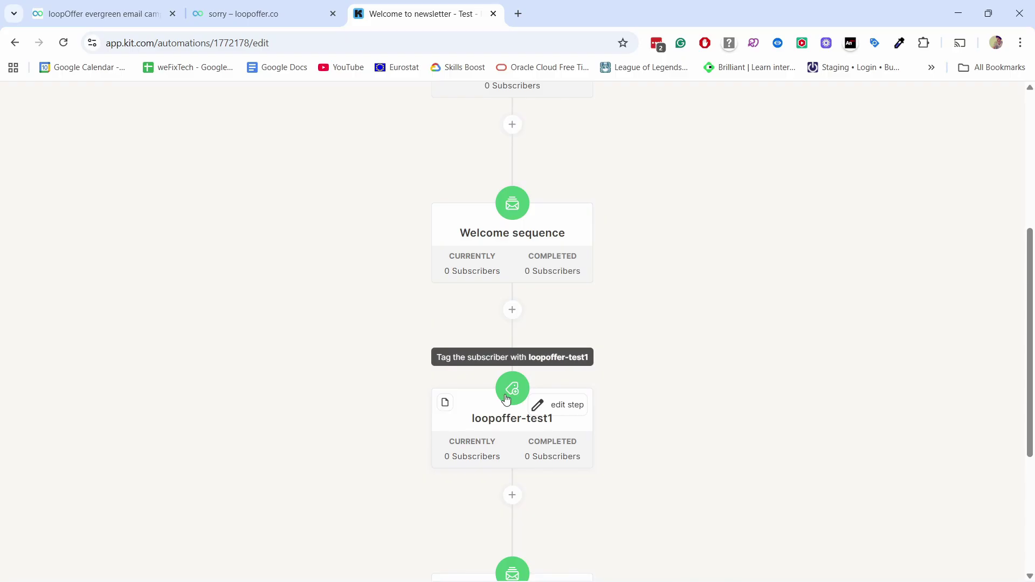
# Step: Scroll past the loopoffer-test1 tag and sales sequence steps, then bring up the loopoffer.co homepage
pyautogui.scroll(-3, 510, 396)
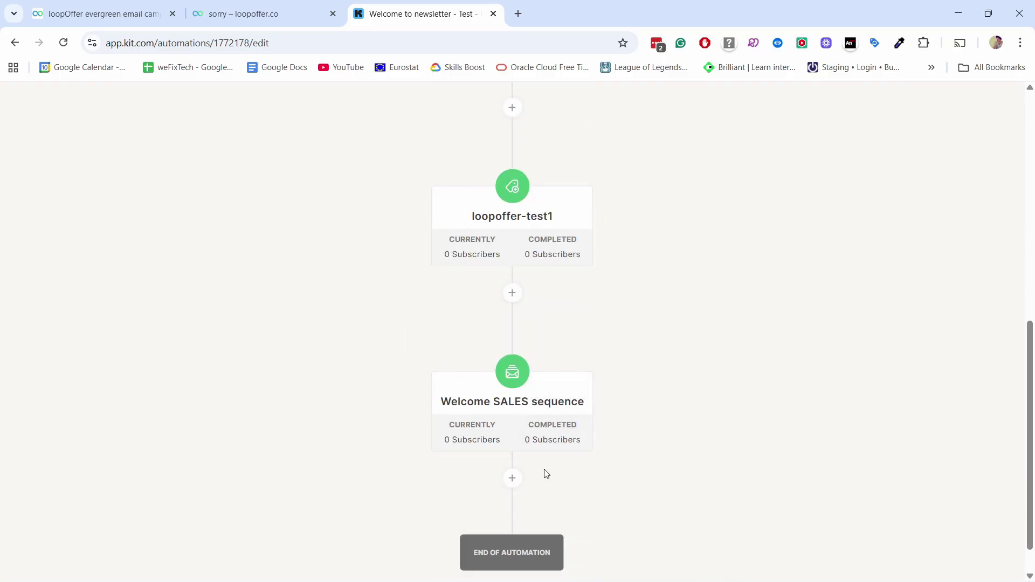
pyautogui.moveTo(522, 410)
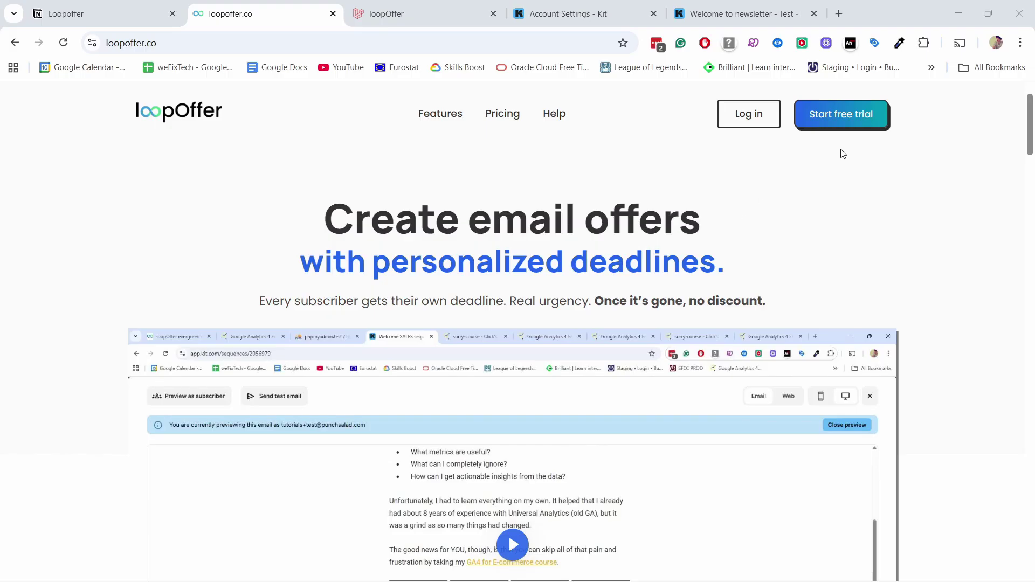
# Step: Start the LoopOffer free trial and reach the dashboard showing Kit is connected
pyautogui.click(830, 115)
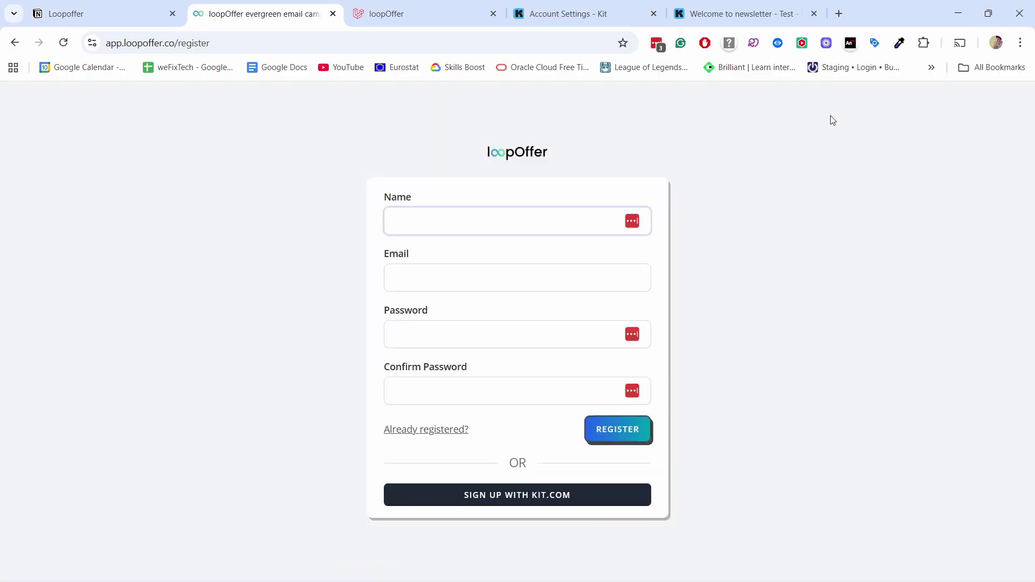
pyautogui.hotkey('ctrl', 'Tab')
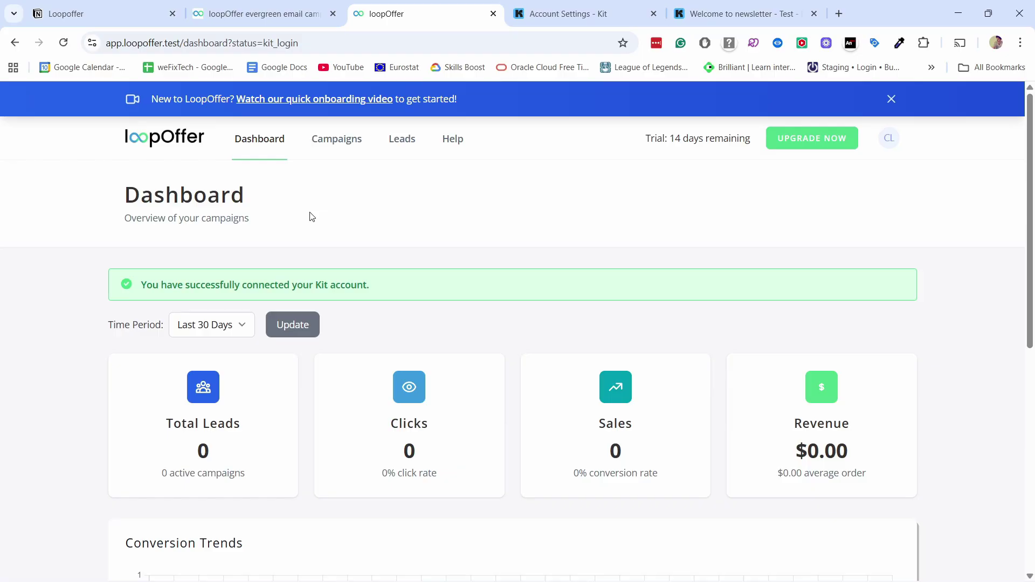
# Step: Open Integrations from the account menu, showing Kit, Flodesk and Brevo as Not Connected
pyautogui.scroll(-4, 324, 221)
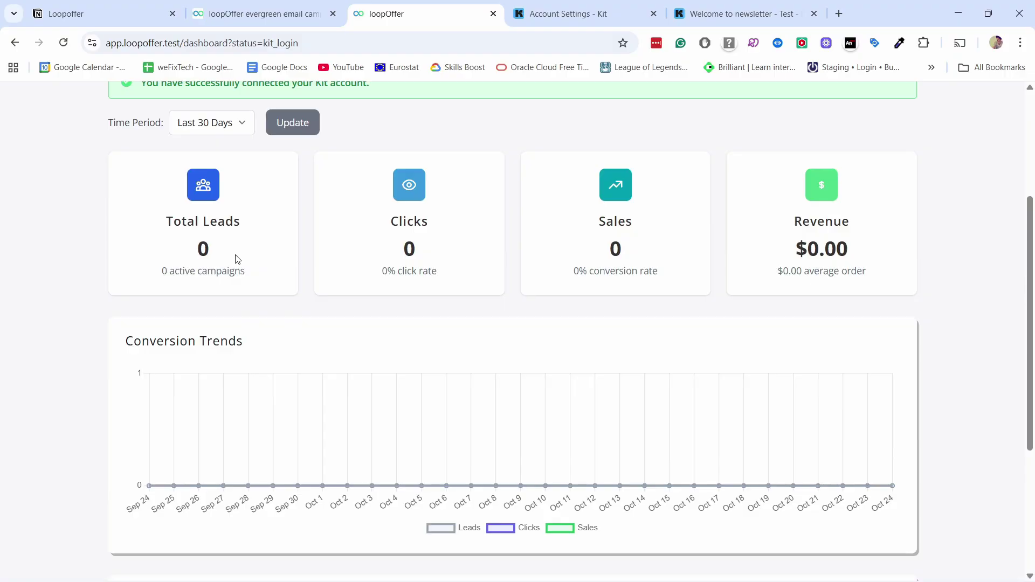
pyautogui.scroll(-3, 770, 201)
pyautogui.scroll(4, 771, 215)
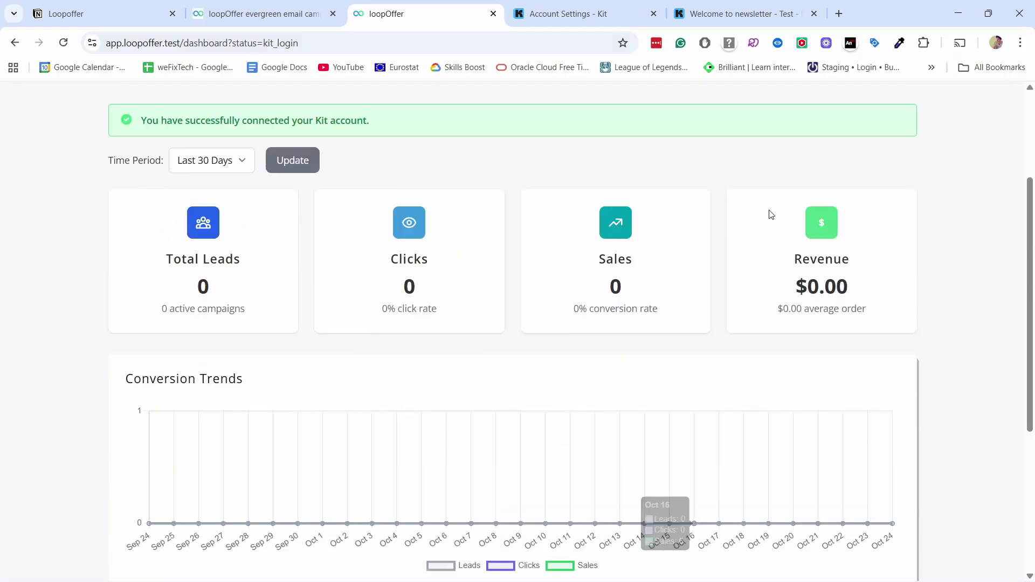
pyautogui.scroll(3, 740, 247)
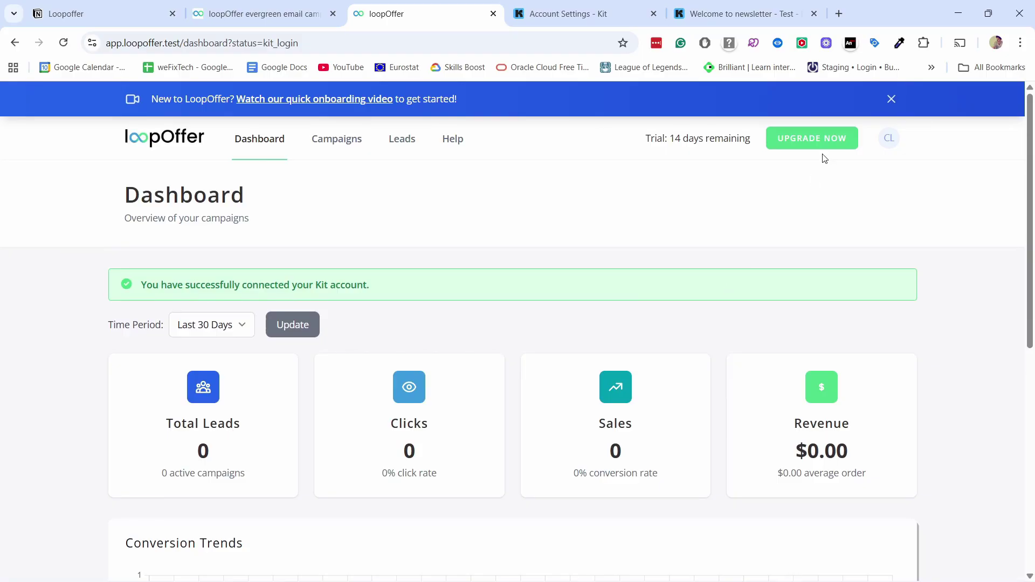
pyautogui.click(889, 141)
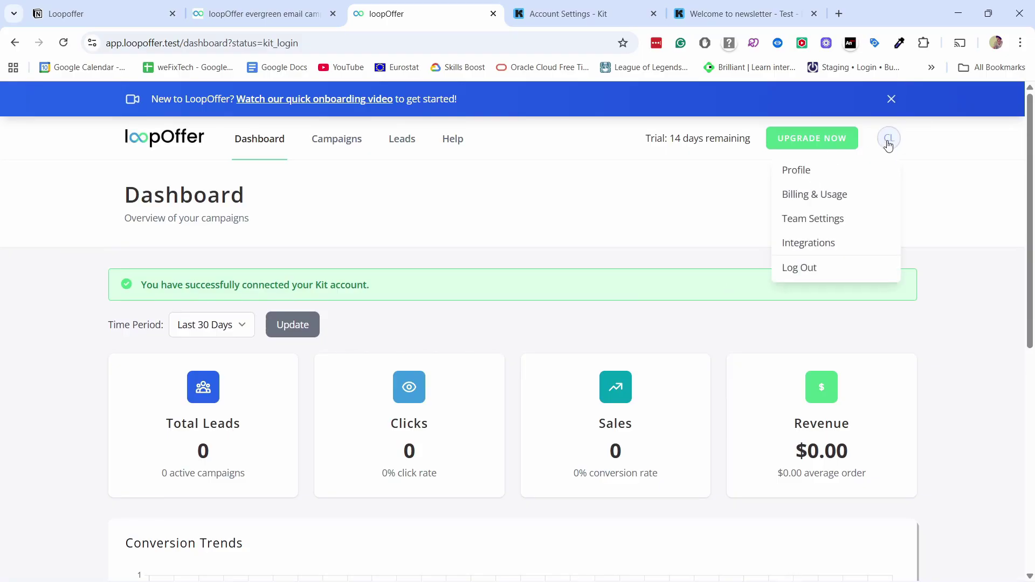
pyautogui.click(799, 244)
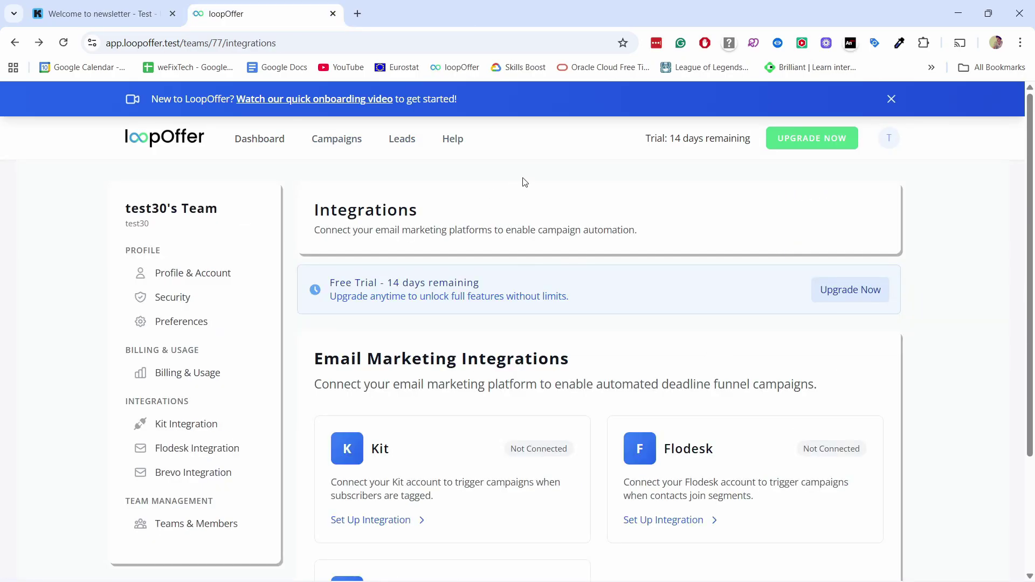
pyautogui.scroll(-3, 523, 182)
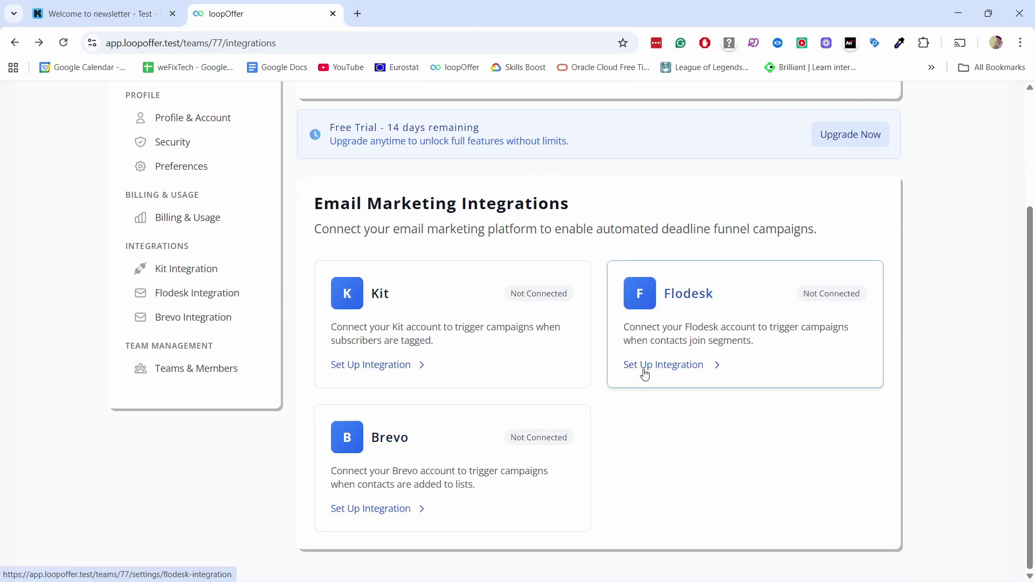
# Step: Review the Flodesk and Kit integration settings, noting Kit requires an API key and secret
pyautogui.click(671, 305)
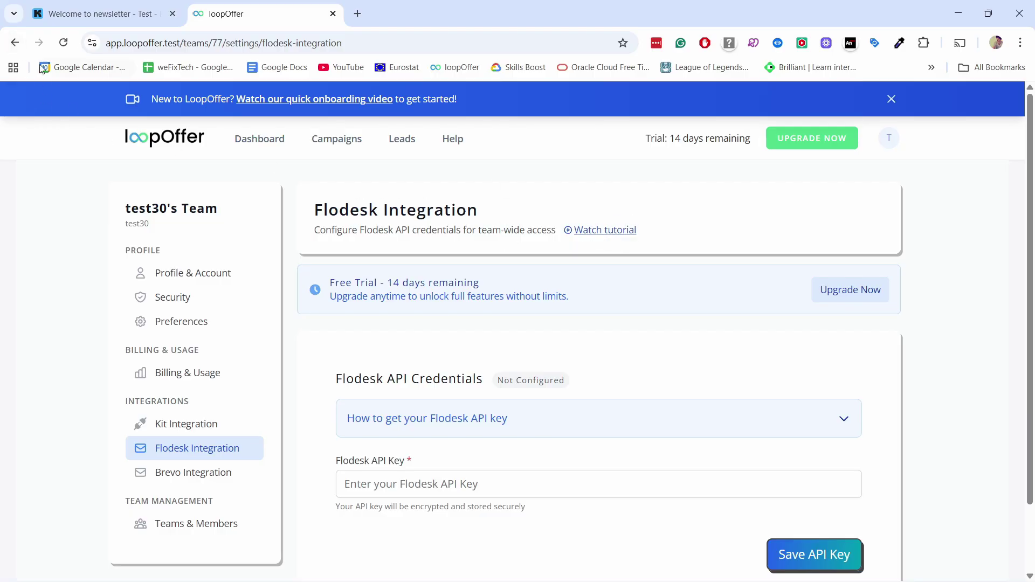
pyautogui.click(15, 42)
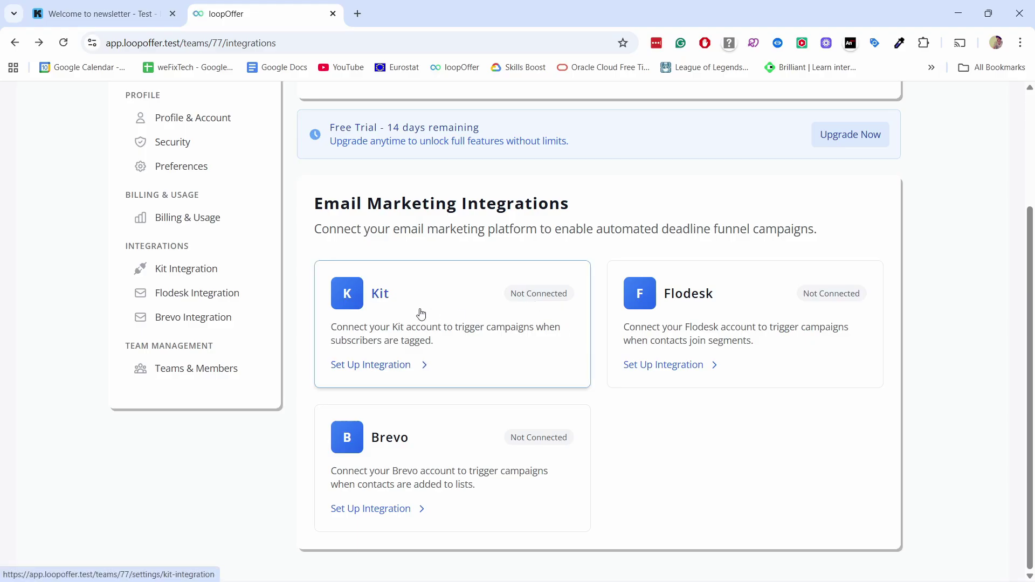
pyautogui.click(398, 296)
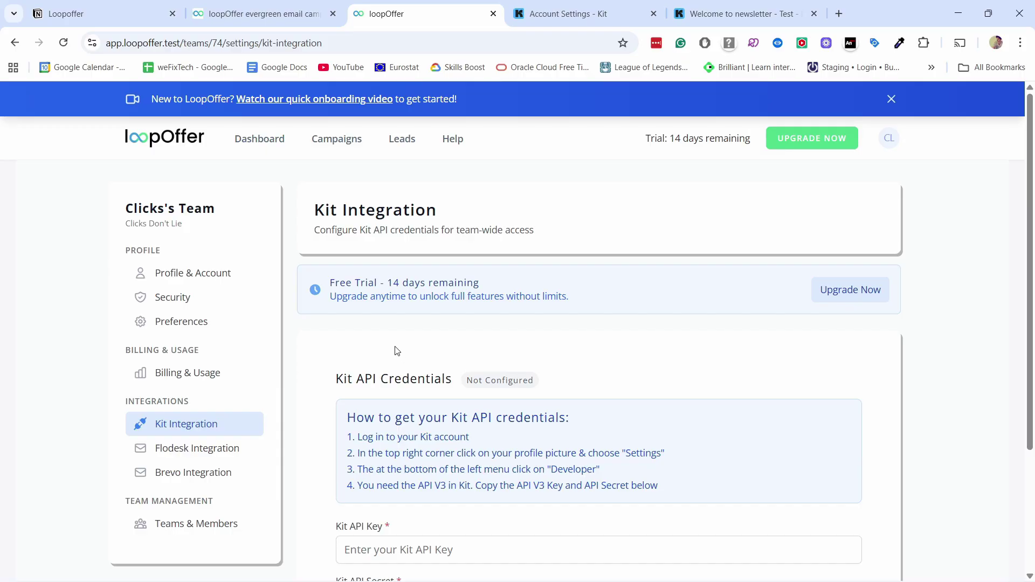
pyautogui.scroll(-3, 397, 351)
pyautogui.moveTo(336, 244); pyautogui.dragTo(402, 233)
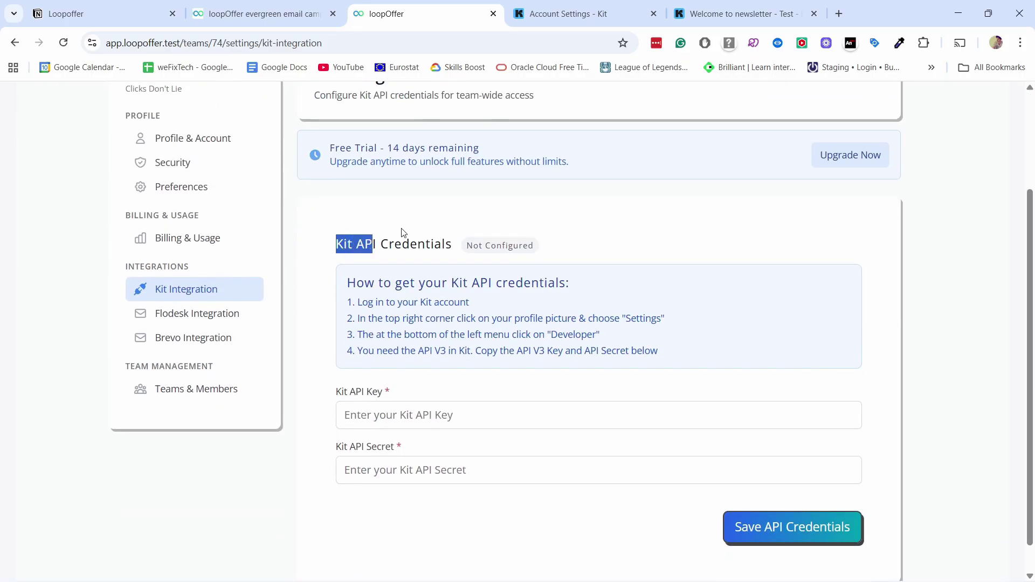
pyautogui.click(557, 14)
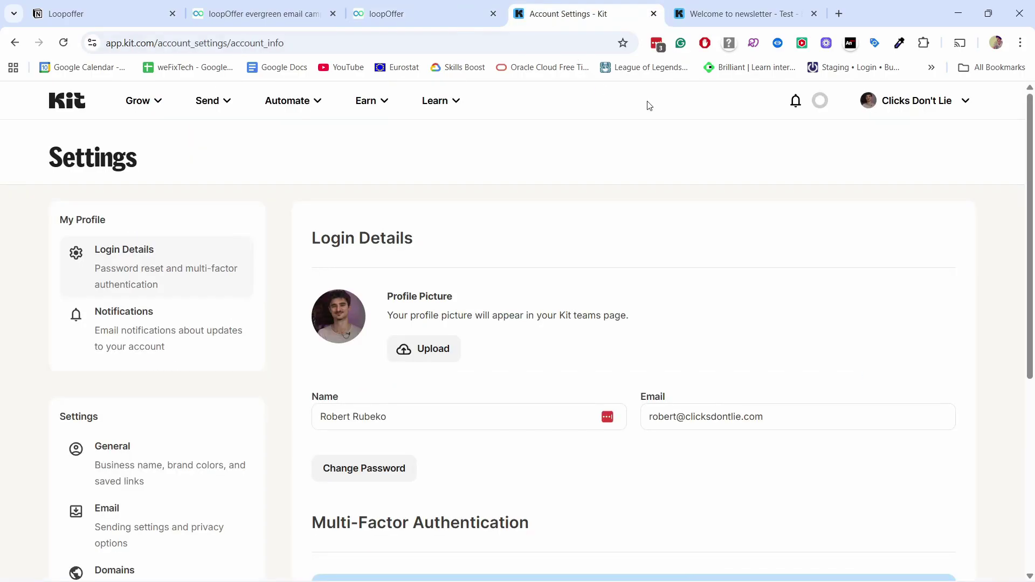
# Step: Copy Your API Key under V3 Key in Kit's Developer settings
pyautogui.click(915, 100)
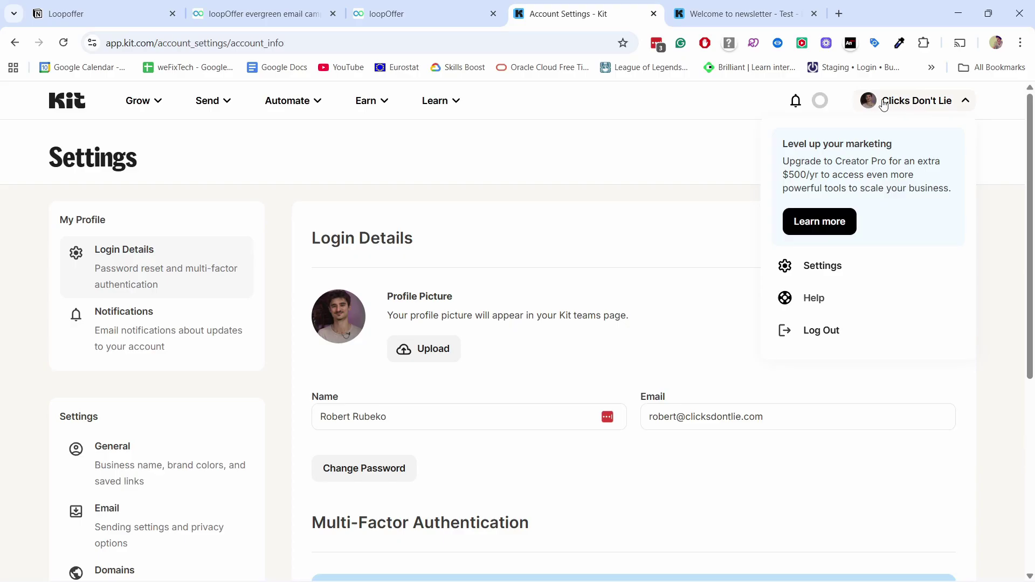
pyautogui.click(346, 186)
pyautogui.scroll(-6, 127, 277)
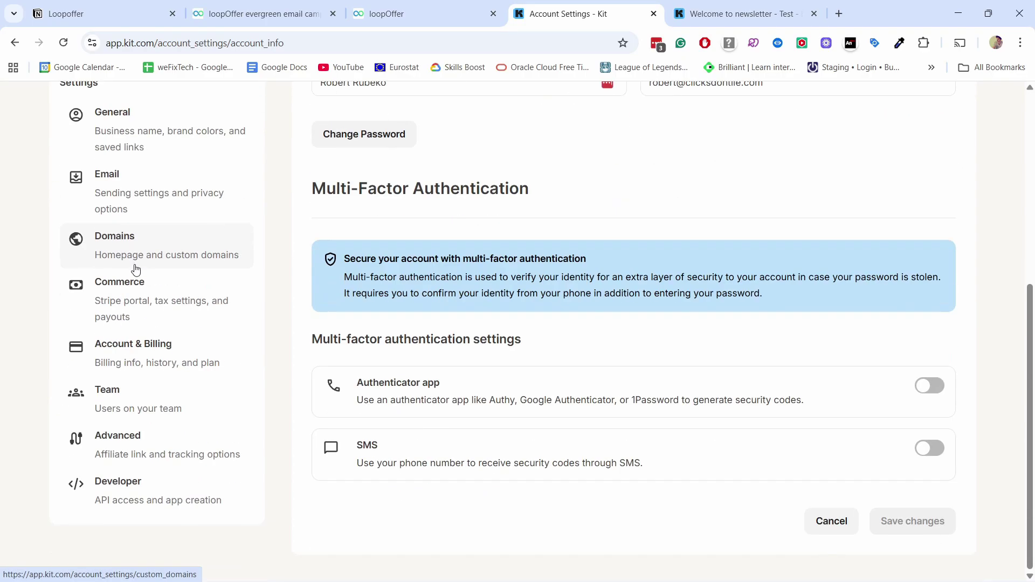
pyautogui.click(135, 500)
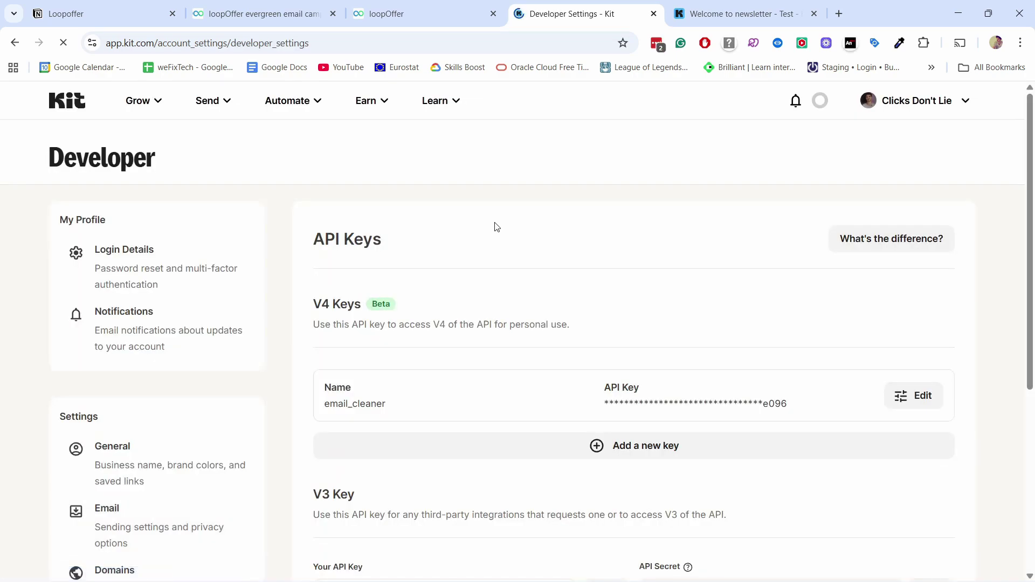
pyautogui.scroll(-5, 486, 210)
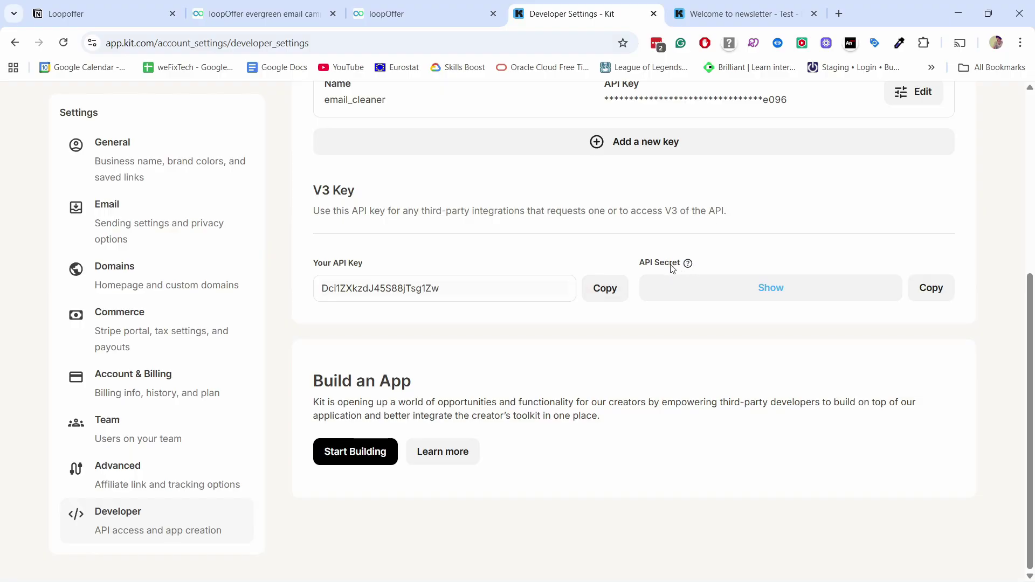
pyautogui.click(597, 289)
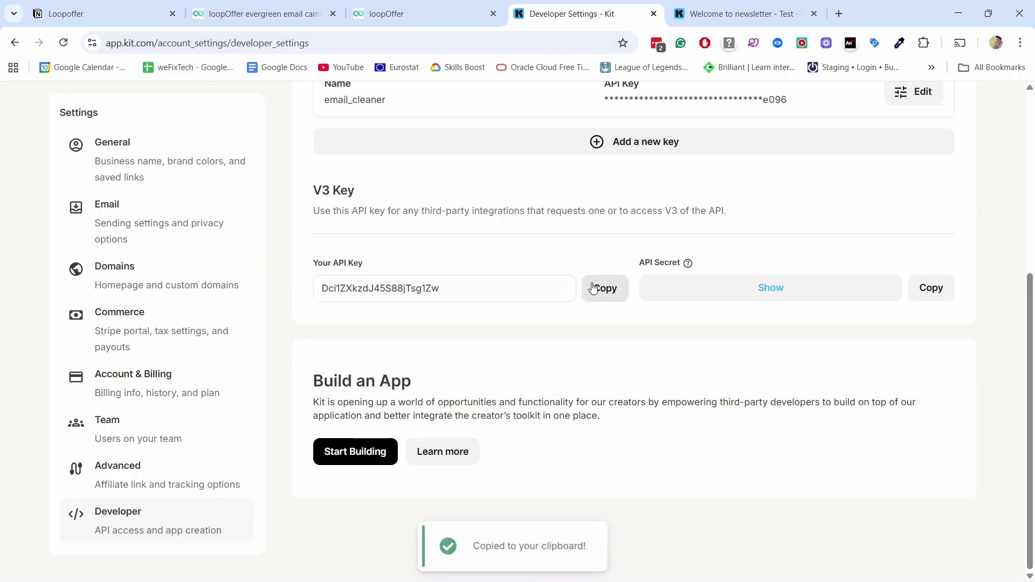
# Step: Paste Kit's API key and API secret into LoopOffer's Kit Integration and save the credentials
pyautogui.click(401, 12)
pyautogui.click(410, 425)
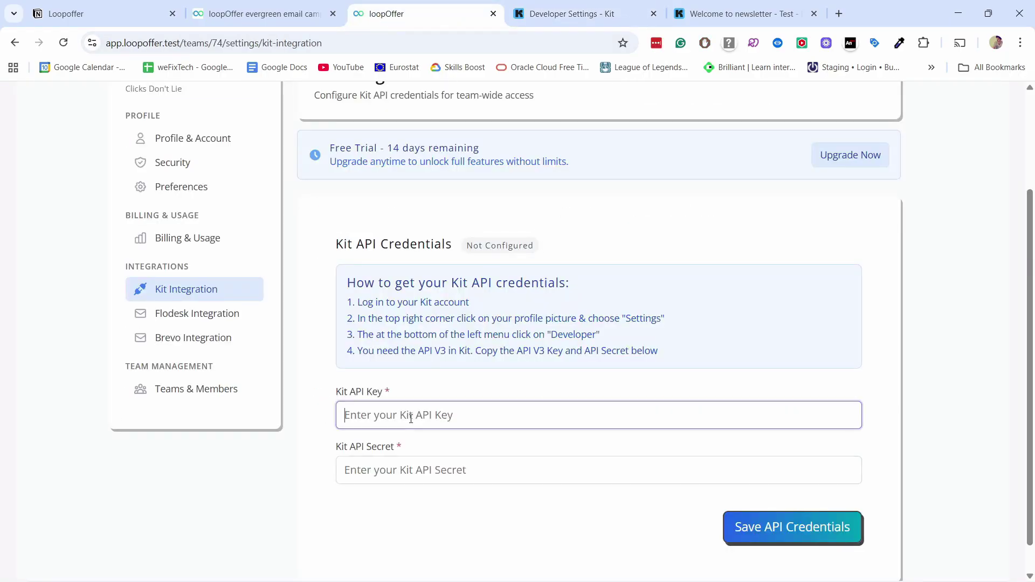
pyautogui.hotkey('ctrl', 'v')
pyautogui.click(604, 21)
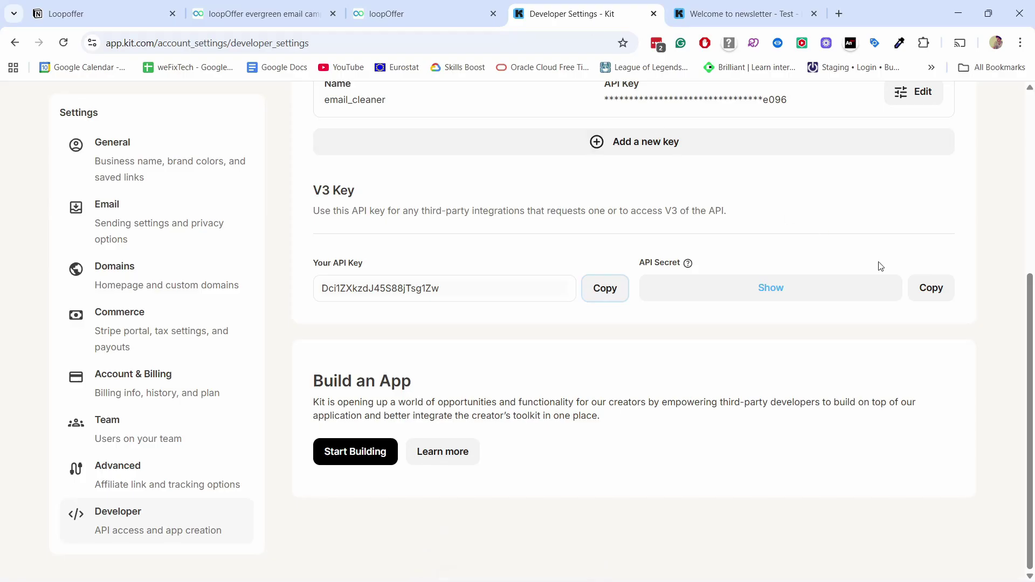
pyautogui.click(925, 292)
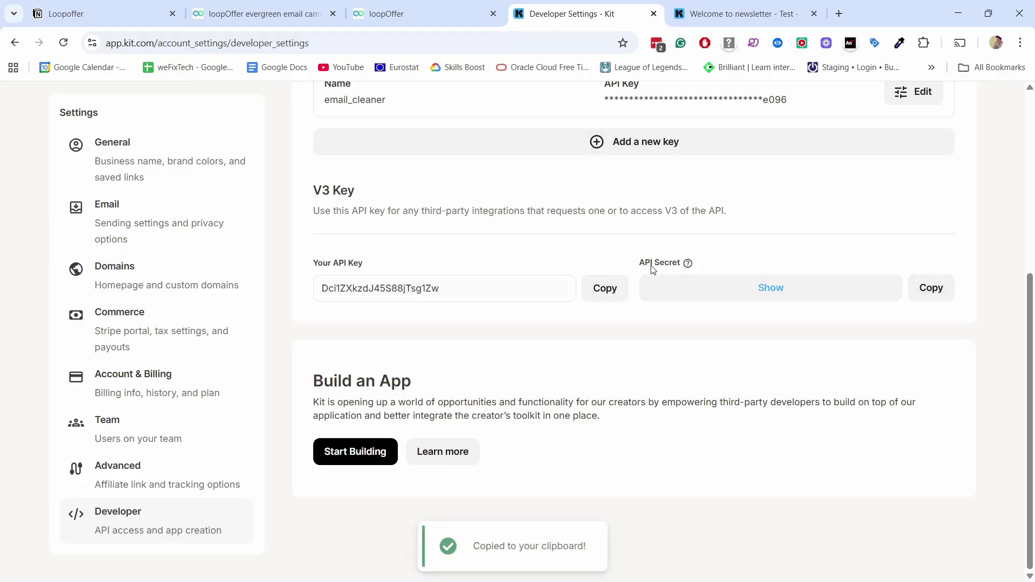
pyautogui.click(449, 4)
pyautogui.click(404, 470)
pyautogui.hotkey('ctrl', 'v')
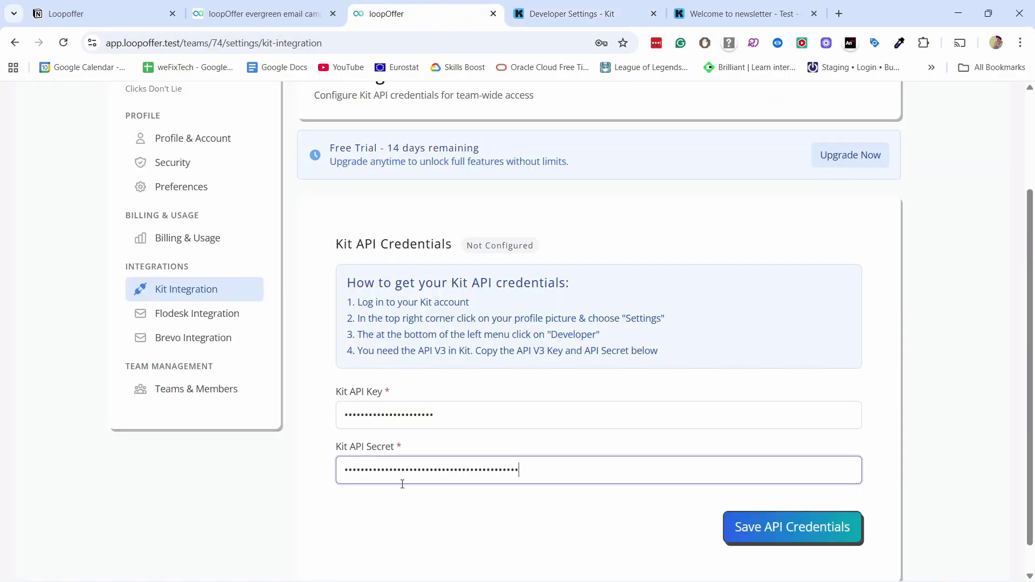
pyautogui.click(765, 530)
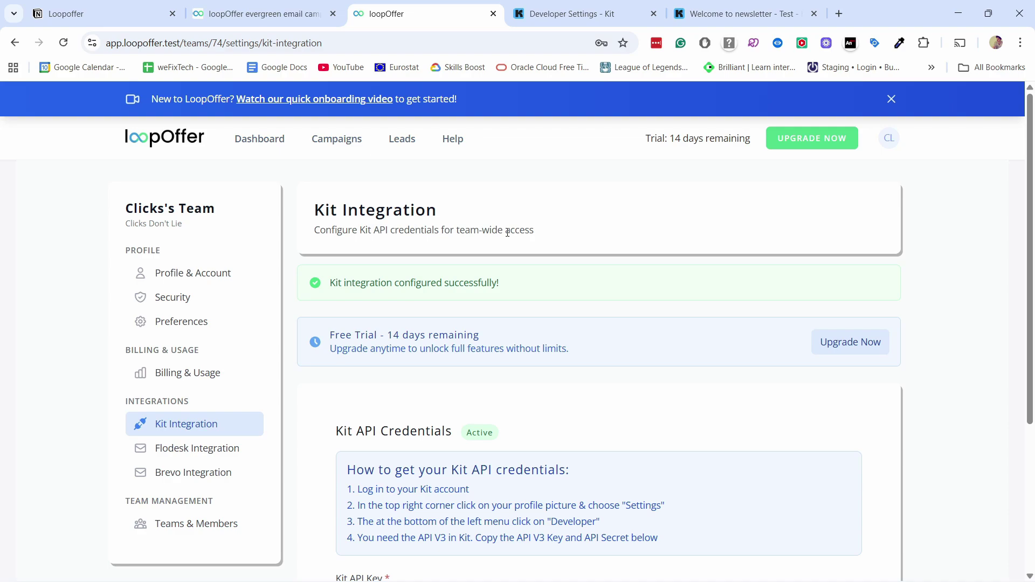
# Step: Start a new campaign from the LoopOffer Campaigns list
pyautogui.click(260, 139)
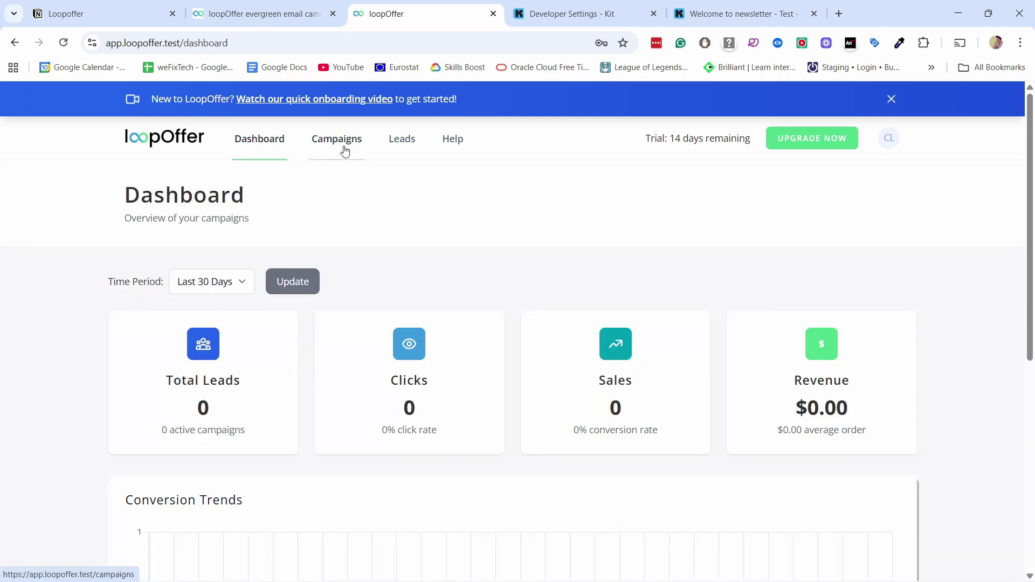
pyautogui.click(330, 145)
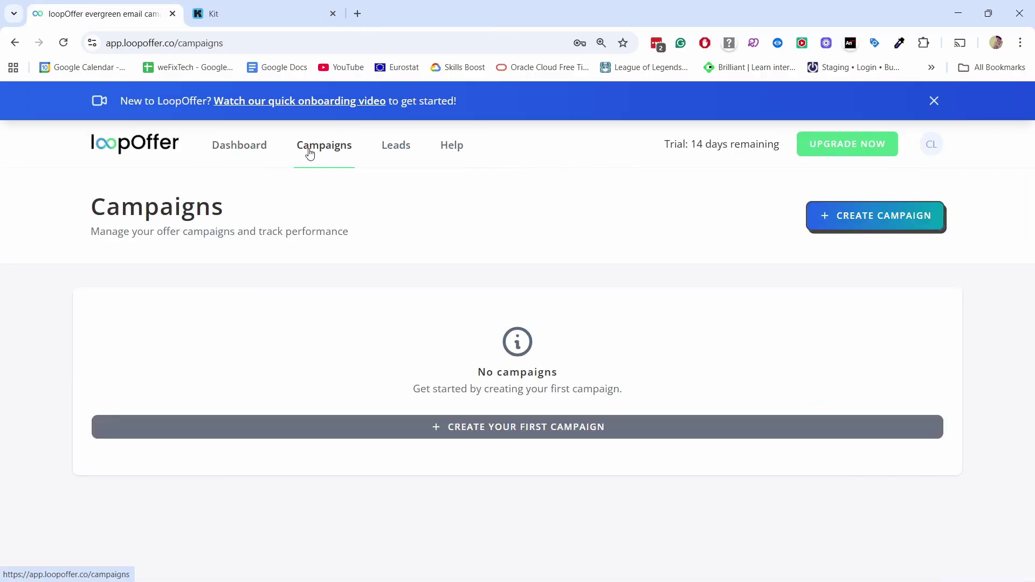
pyautogui.click(871, 216)
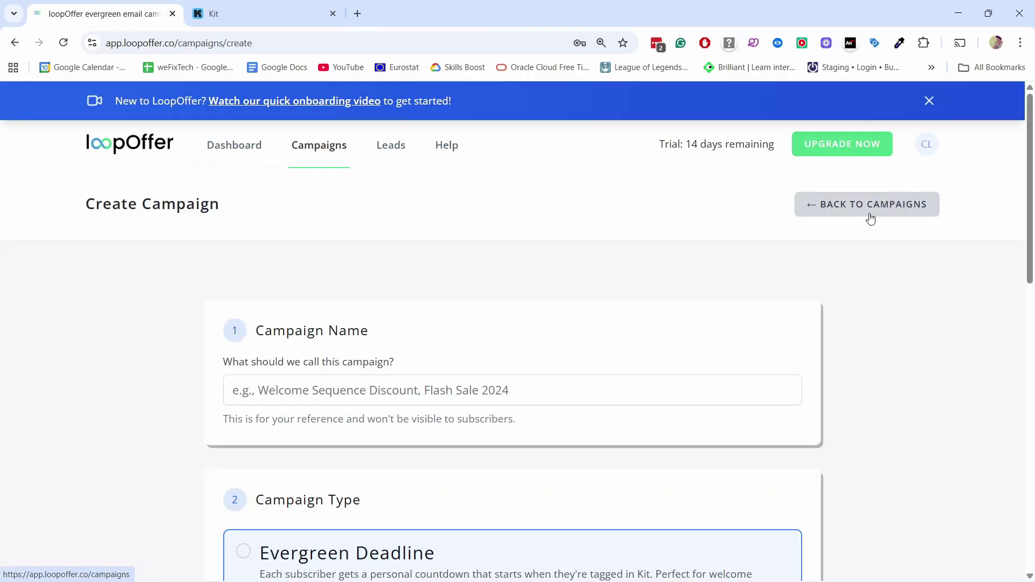
# Step: Name the new campaign 'Email exclusive discount' using the autofill suggestion
pyautogui.scroll(-2, 418, 216)
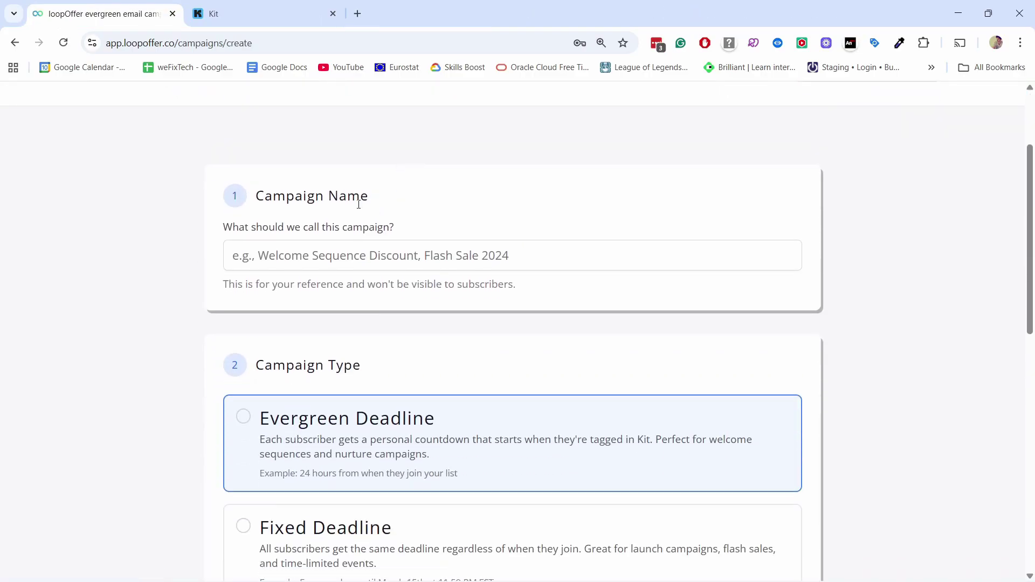
pyautogui.click(316, 256)
pyautogui.click(316, 314)
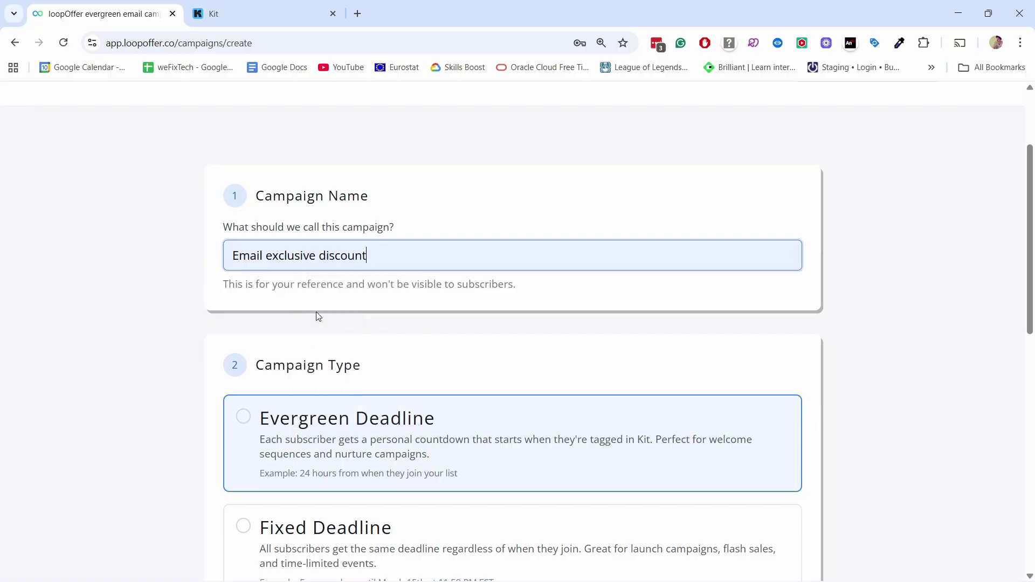
pyautogui.scroll(-3, 433, 189)
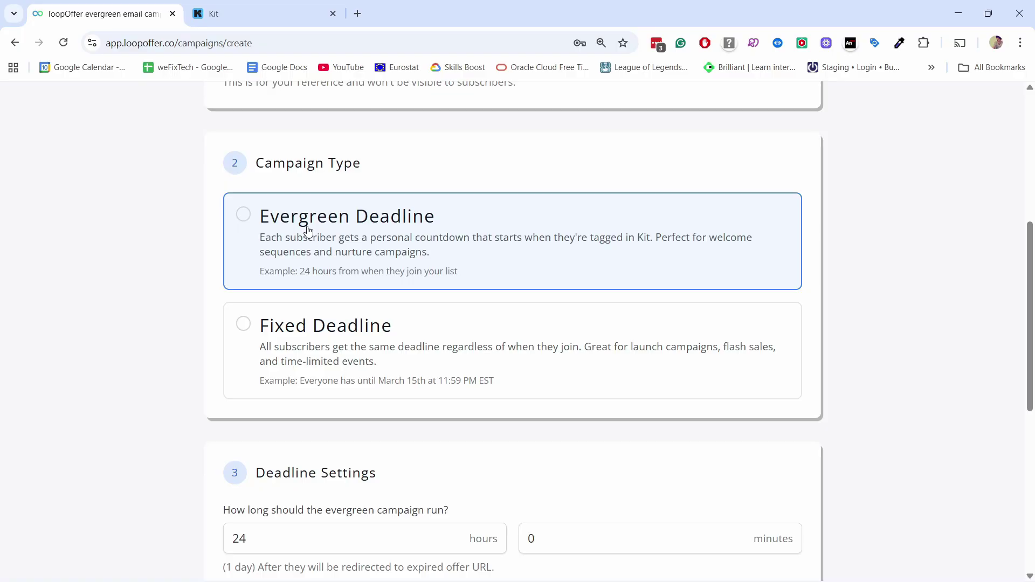
# Step: Change the evergreen countdown duration from 24 to 48 hours, shown as 2 days
pyautogui.scroll(-5, 323, 253)
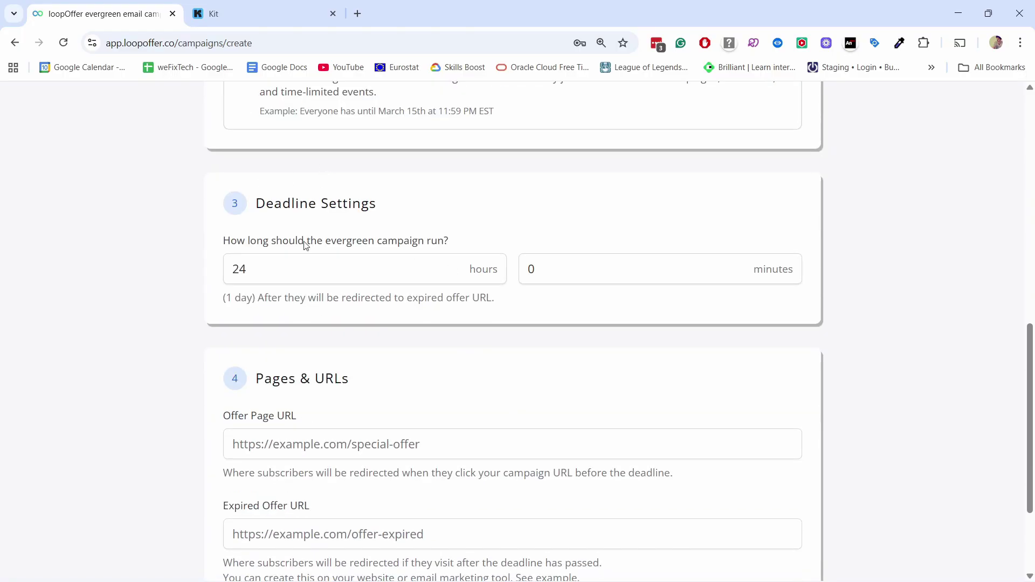
pyautogui.moveTo(278, 268); pyautogui.dragTo(204, 270)
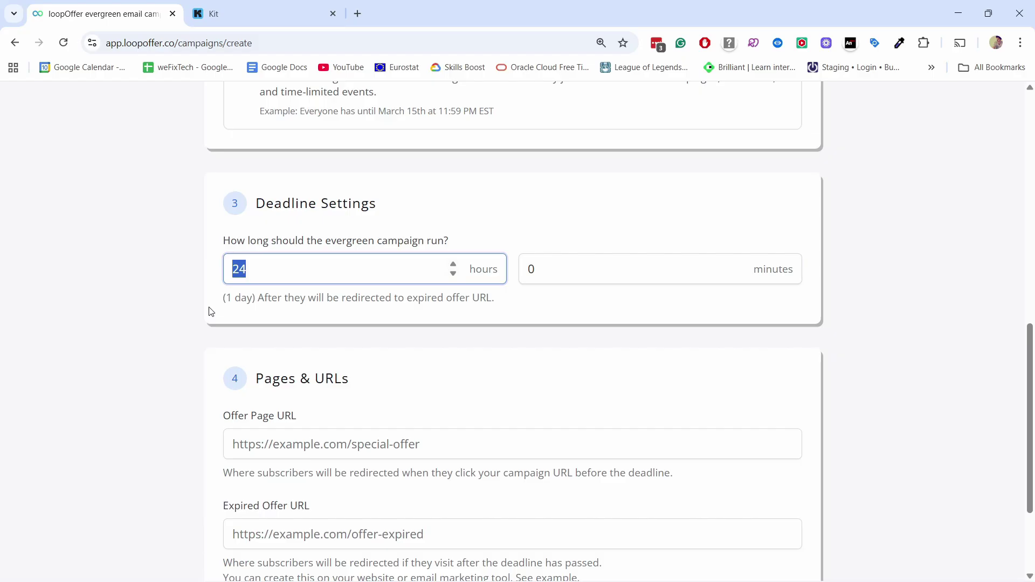
pyautogui.moveTo(254, 263); pyautogui.dragTo(150, 272)
pyautogui.write('48')
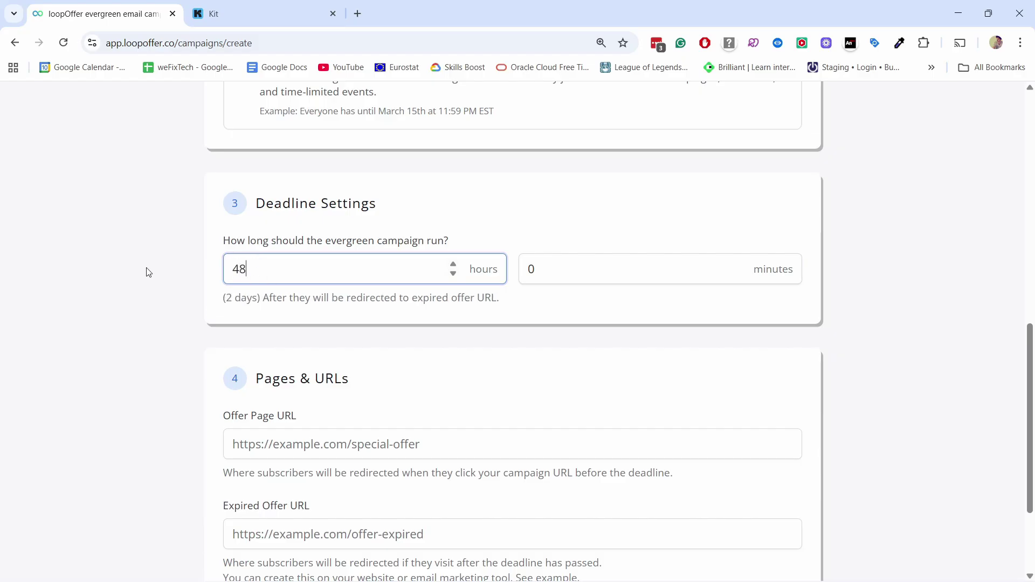
pyautogui.moveTo(213, 297); pyautogui.dragTo(482, 298)
pyautogui.click(349, 295)
pyautogui.click(517, 305)
# Step: Set Offer Page URL to the ga4-ecommerce coupon page and Expired Offer URL to clicksdontlie.com/sorry-course/
pyautogui.scroll(-3, 149, 268)
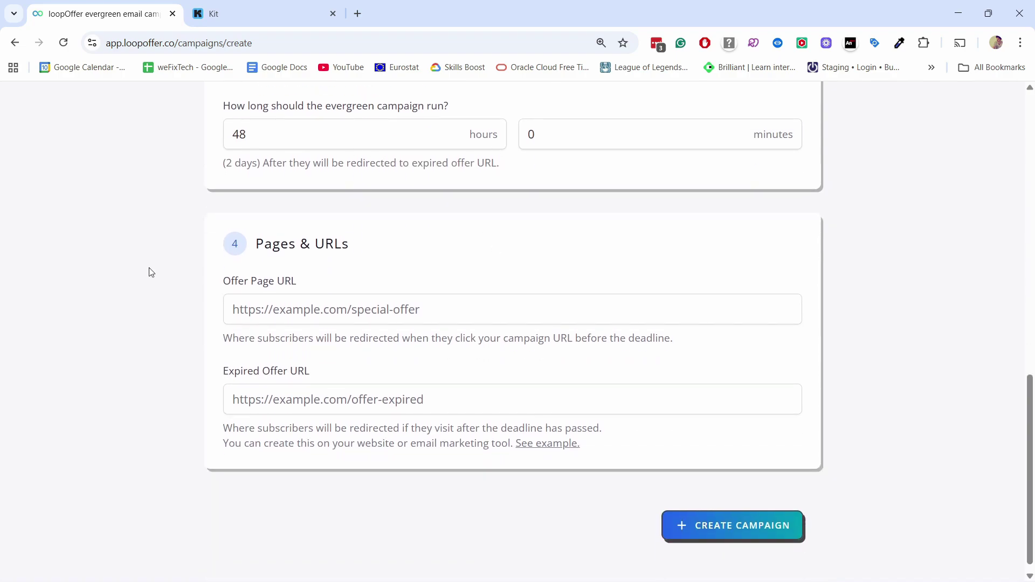
pyautogui.click(330, 301)
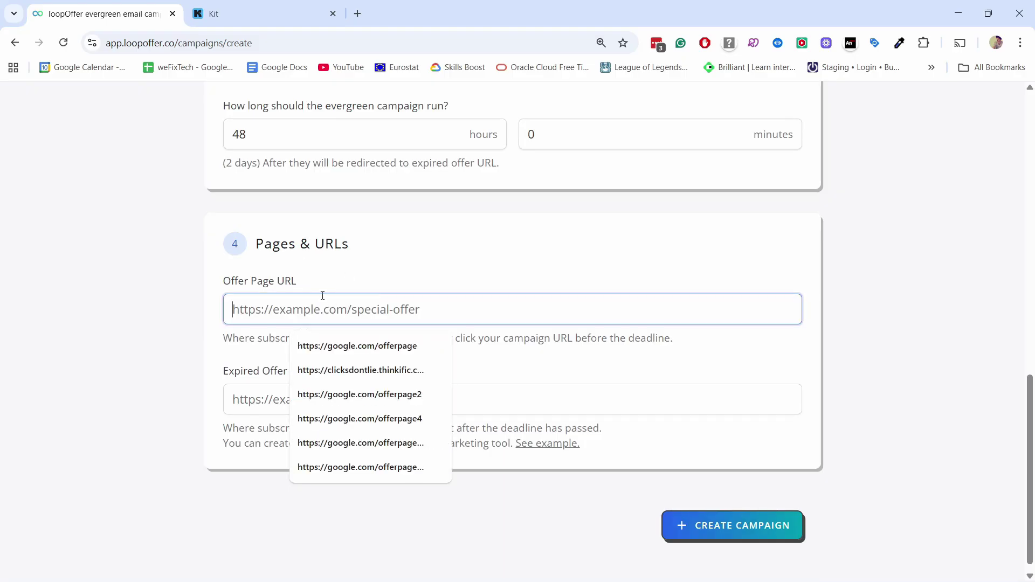
pyautogui.click(380, 370)
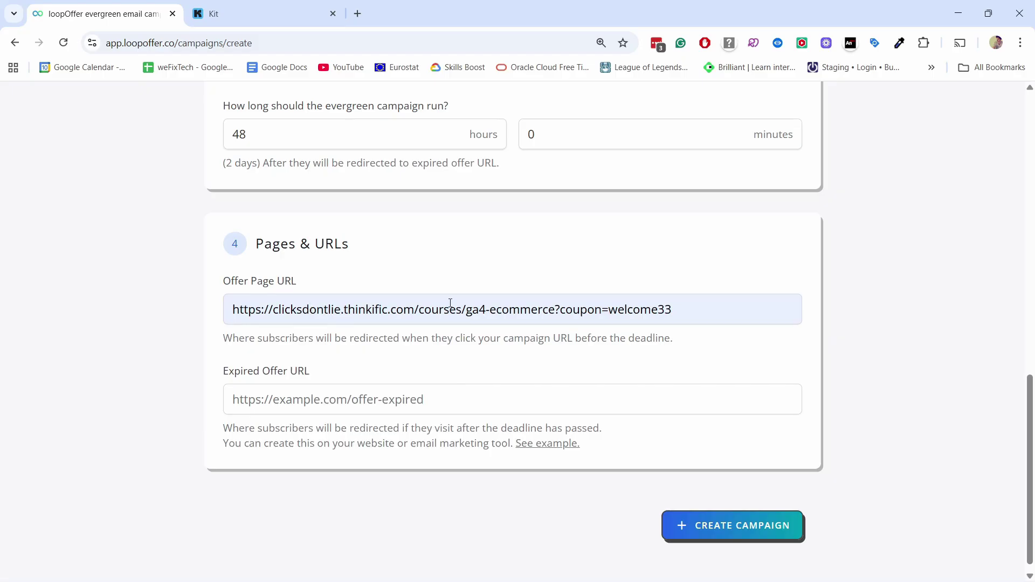
pyautogui.click(318, 280)
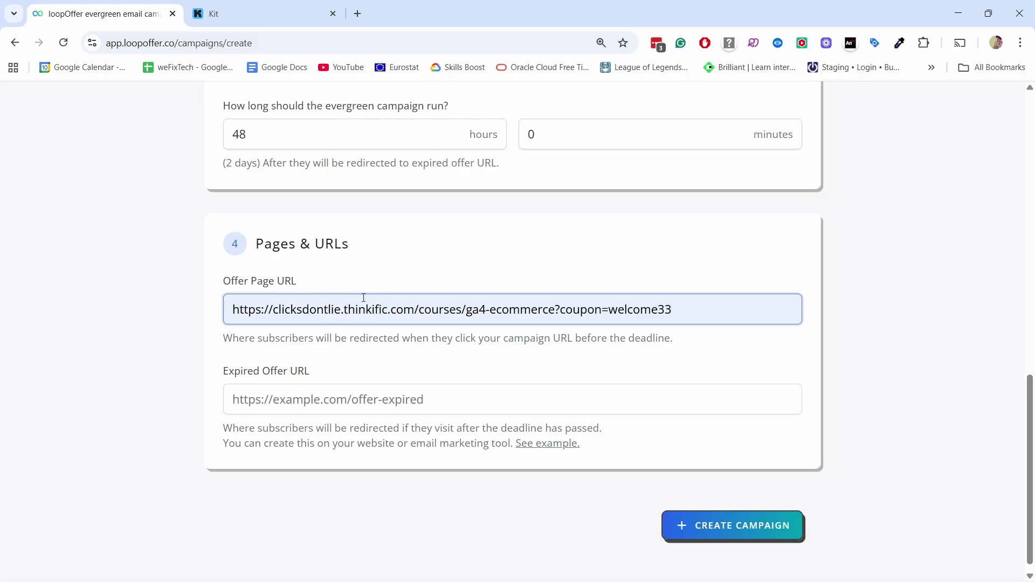
pyautogui.scroll(-1, 364, 298)
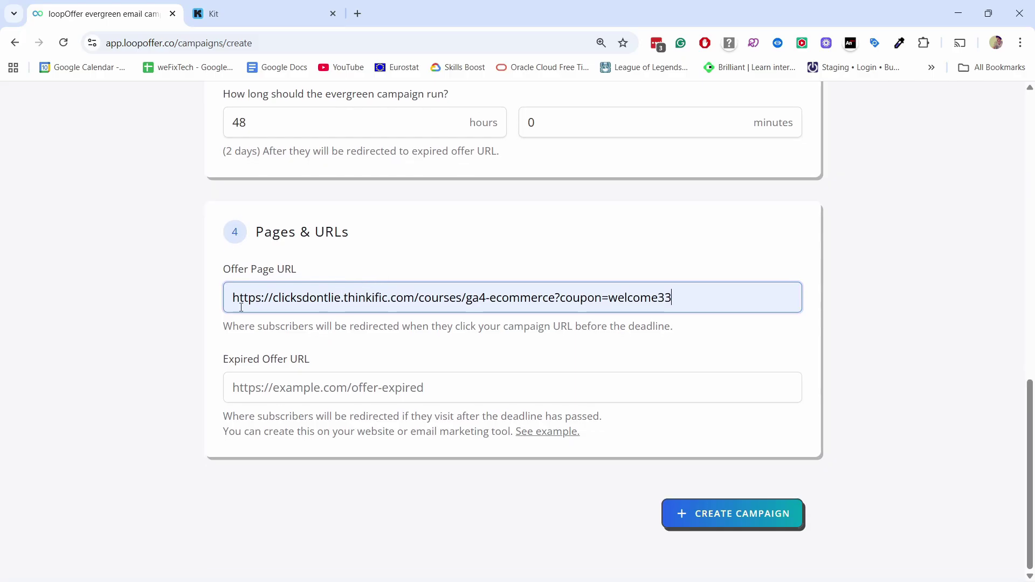
pyautogui.click(313, 396)
pyautogui.click(359, 477)
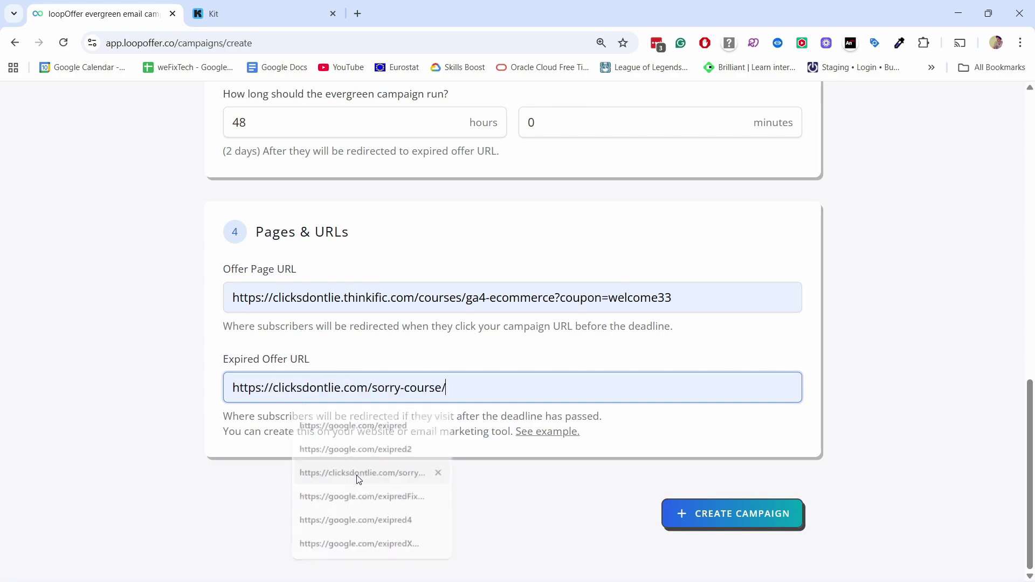
# Step: View the 'See example.' expired offer page in a new tab, then return to the form
pyautogui.rightClick(548, 433)
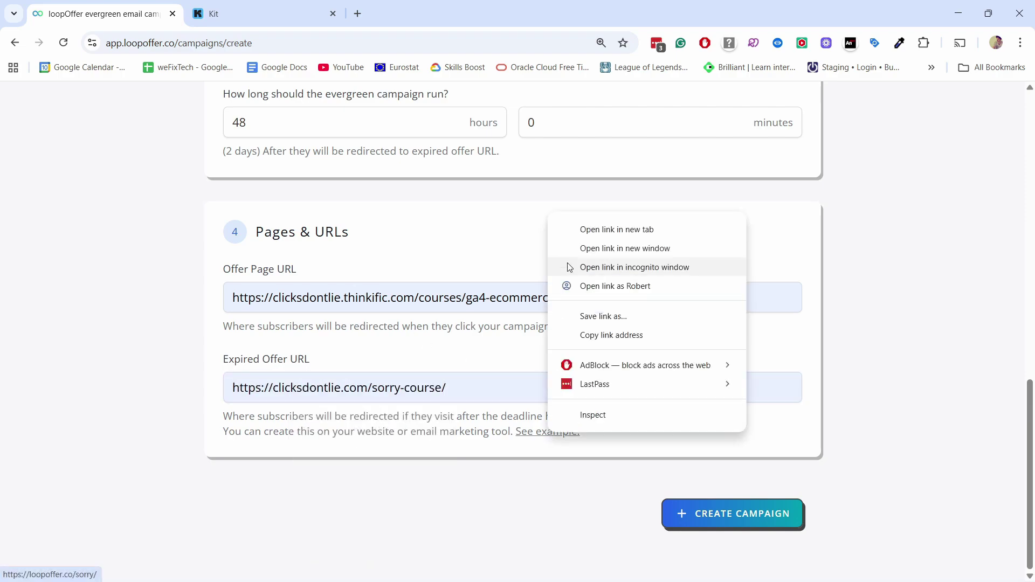
pyautogui.click(582, 230)
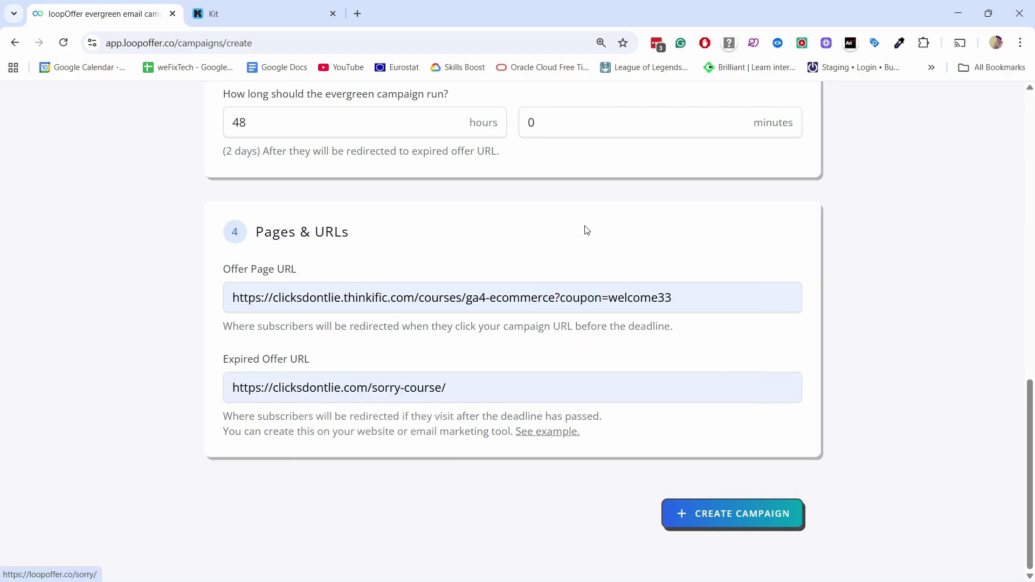
pyautogui.click(246, 14)
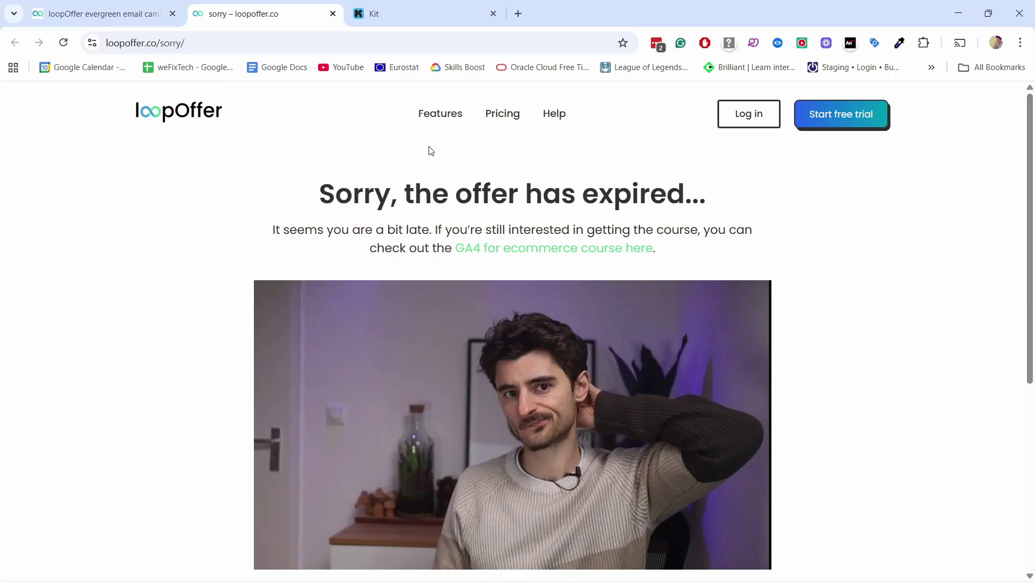
pyautogui.scroll(-3, 431, 151)
pyautogui.scroll(3, 432, 163)
pyautogui.click(74, 15)
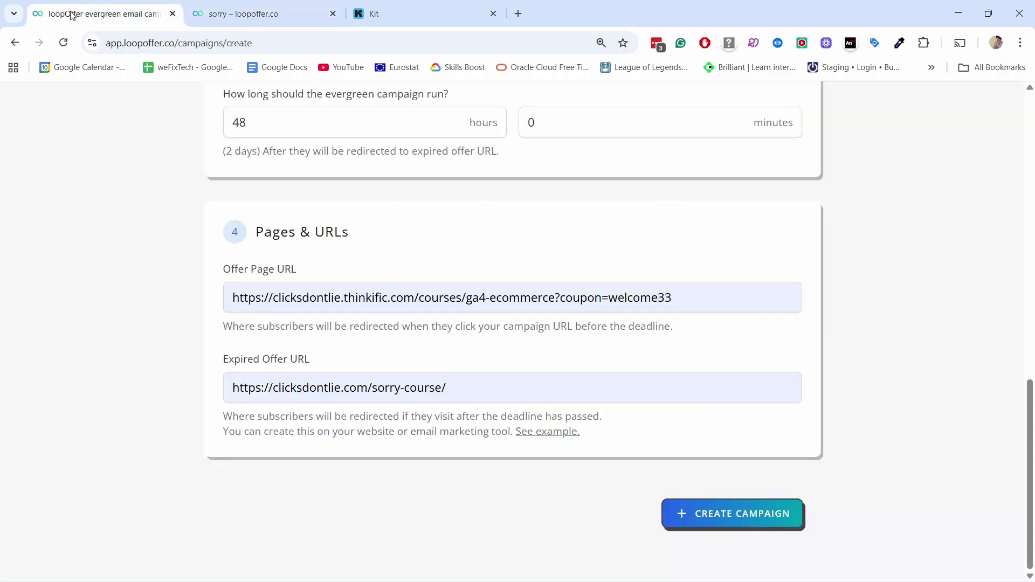
# Step: Create the Email exclusive discount campaign in LoopOffer
pyautogui.click(727, 513)
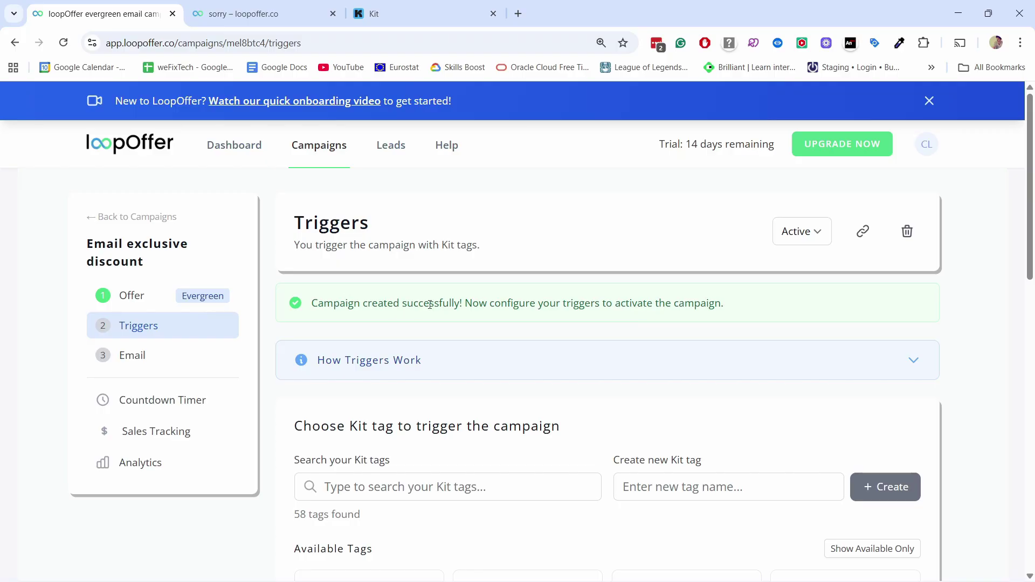
pyautogui.scroll(-3, 434, 292)
pyautogui.scroll(-1, 463, 326)
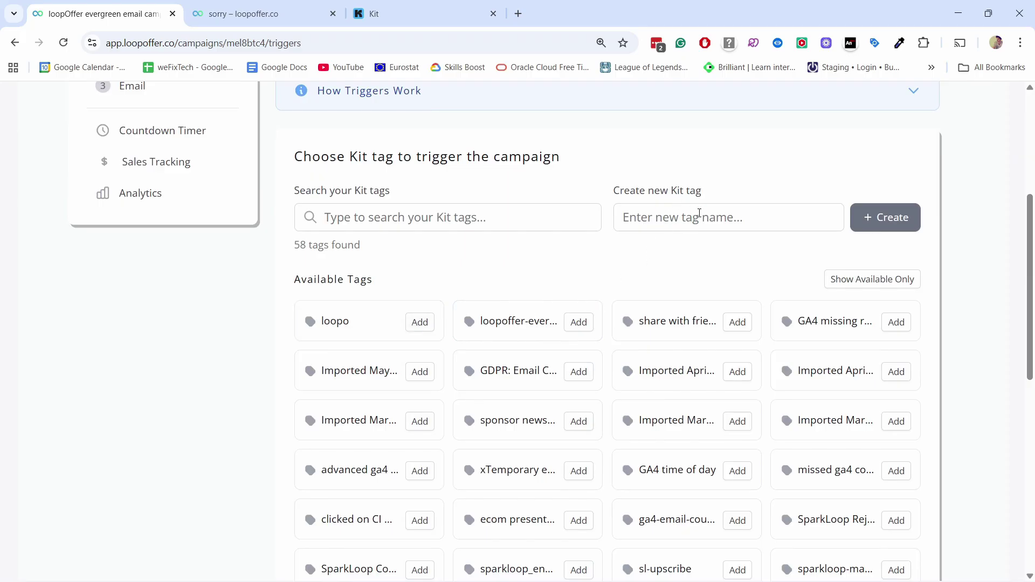
# Step: Add the Kit tag loopoffer-test1 as the campaign's active trigger
pyautogui.click(699, 216)
pyautogui.click(705, 202)
pyautogui.click(686, 217)
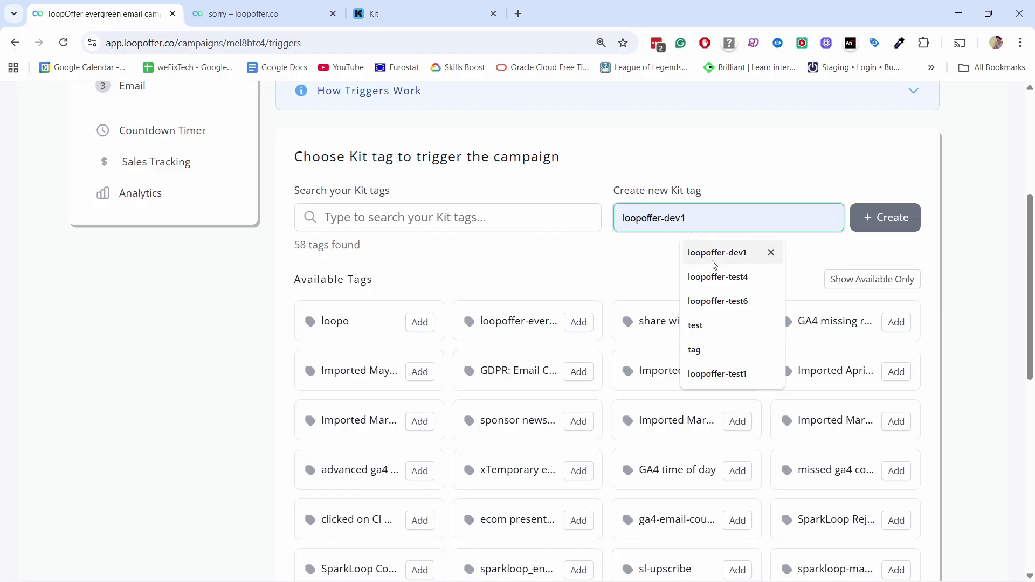
pyautogui.click(717, 373)
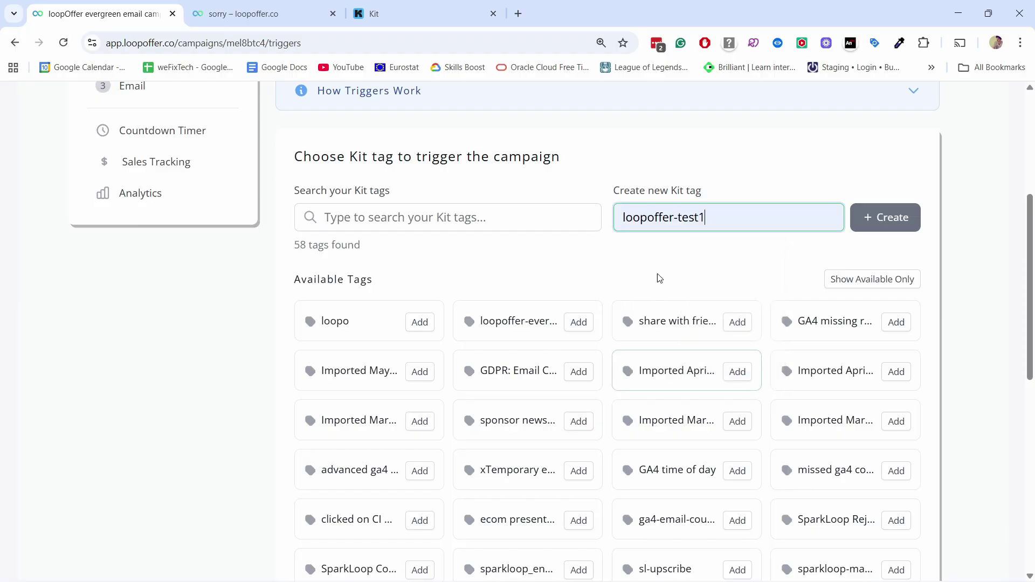
pyautogui.click(890, 217)
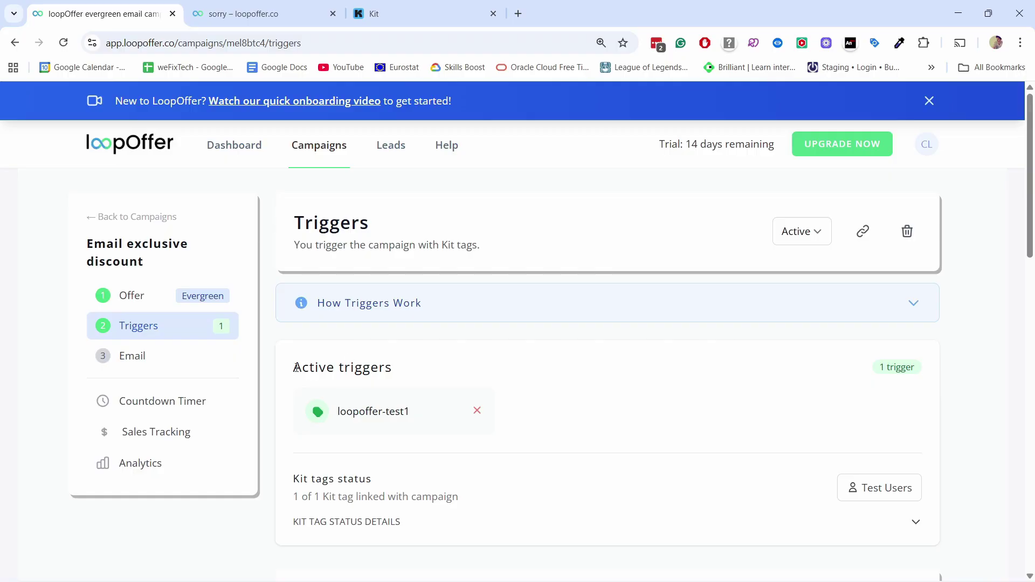
pyautogui.moveTo(295, 366); pyautogui.dragTo(416, 369)
pyautogui.click(437, 353)
# Step: Open the campaign's Email setup step in LoopOffer
pyautogui.scroll(-1, 424, 350)
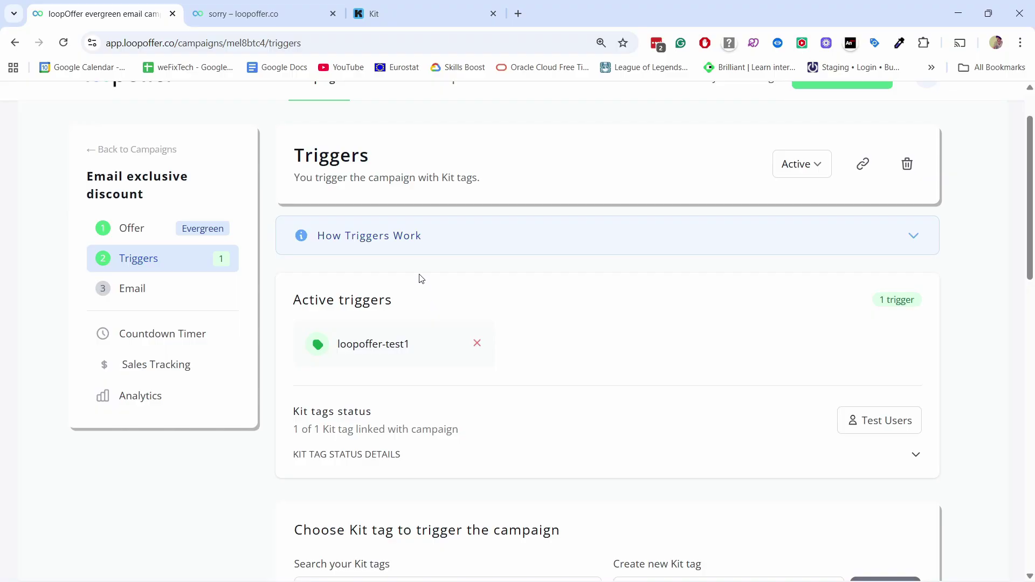
pyautogui.scroll(-7, 496, 180)
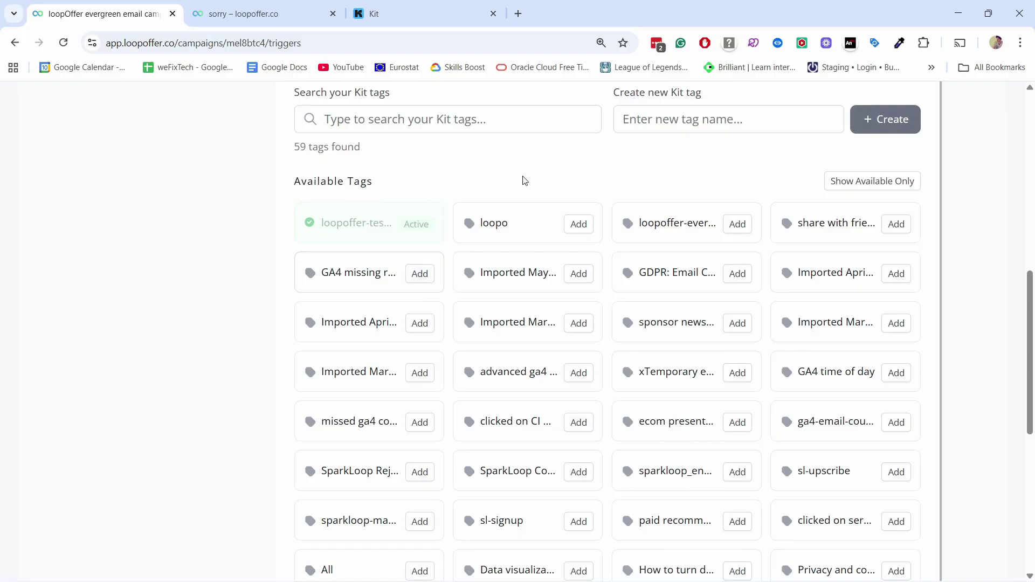
pyautogui.scroll(6, 522, 180)
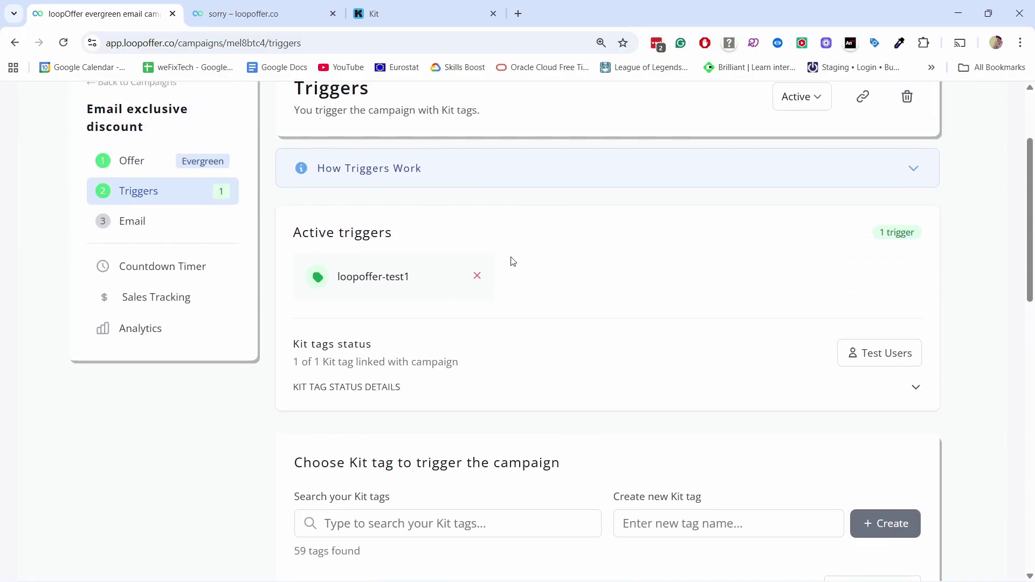
pyautogui.scroll(1, 513, 261)
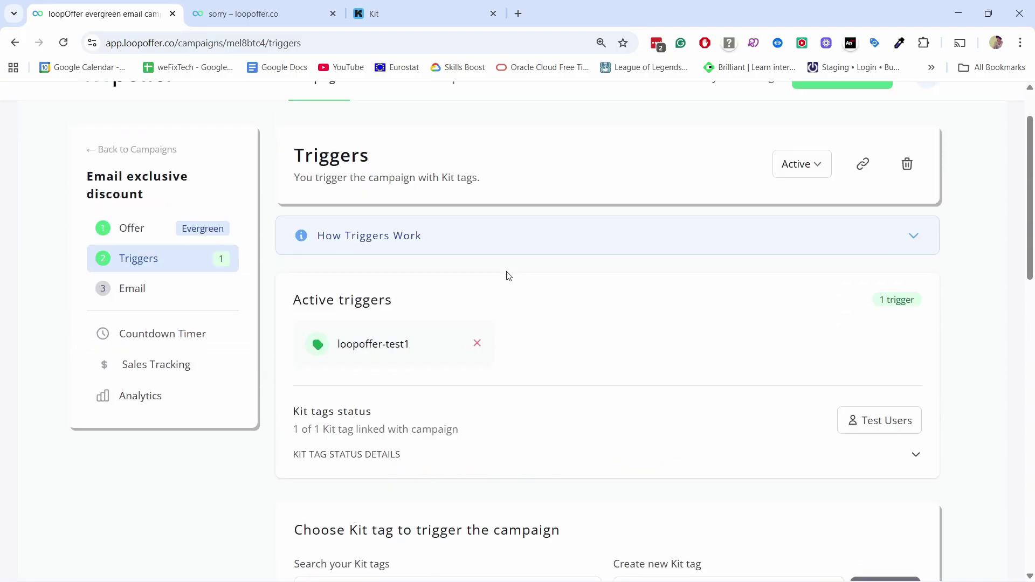
pyautogui.click(133, 297)
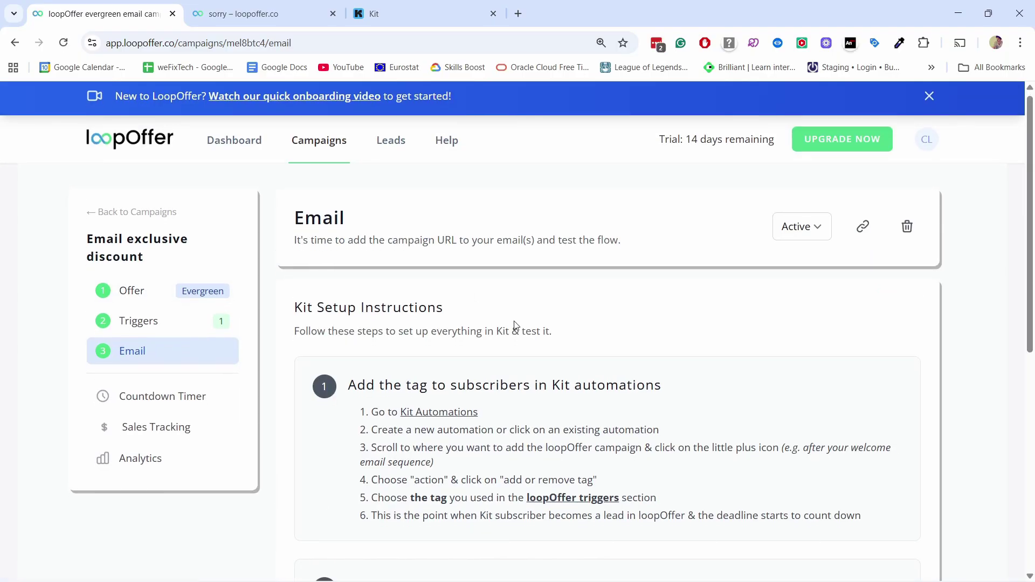
# Step: Review the Kit setup instructions, then go to Kit's Visual Automations list
pyautogui.scroll(-1, 414, 320)
pyautogui.moveTo(551, 324); pyautogui.dragTo(674, 326)
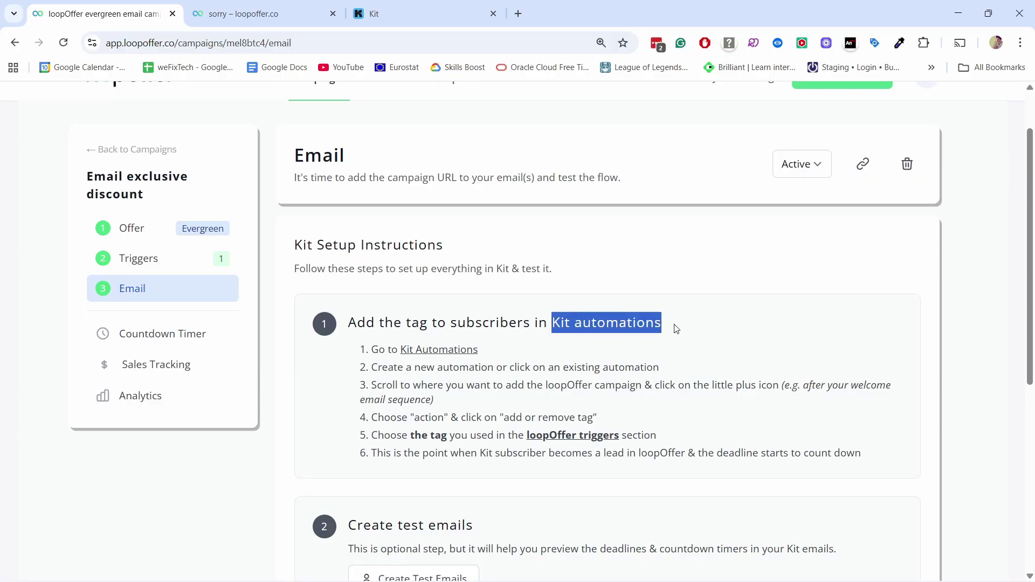
pyautogui.click(387, 16)
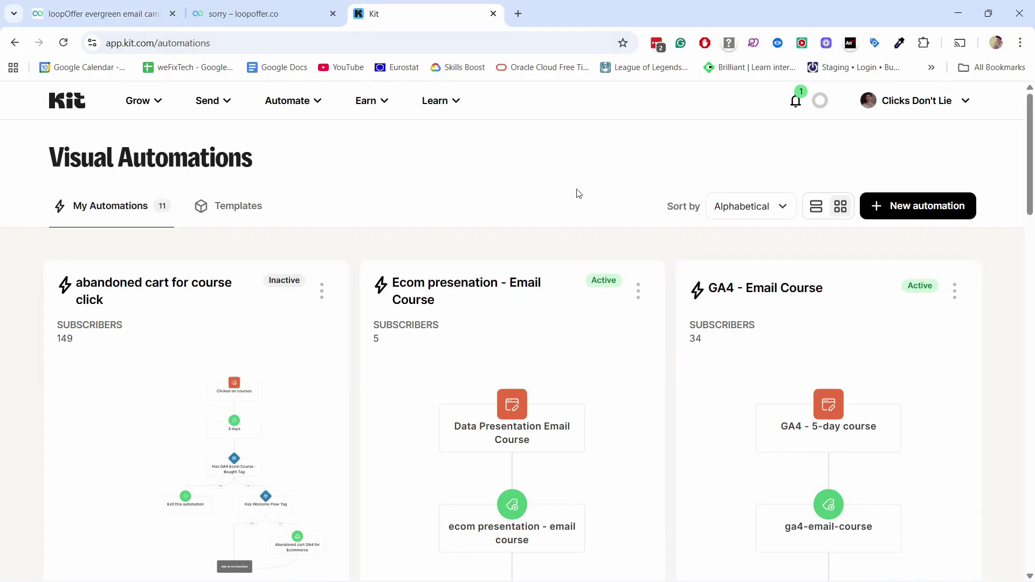
# Step: Open the 'Welcome to newsletter - Test' automation in Kit's editor
pyautogui.scroll(-18, 526, 173)
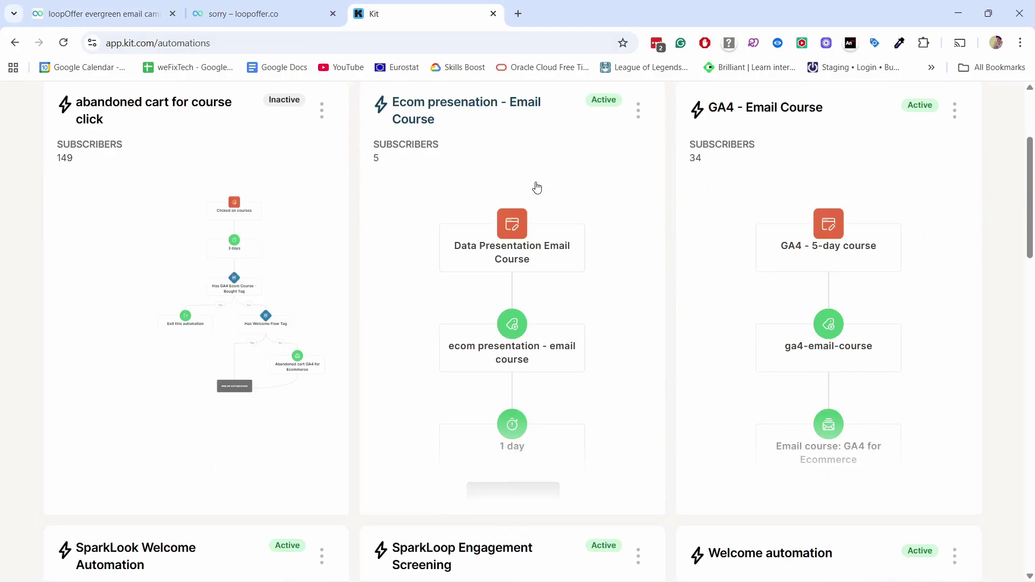
pyautogui.scroll(-5, 564, 171)
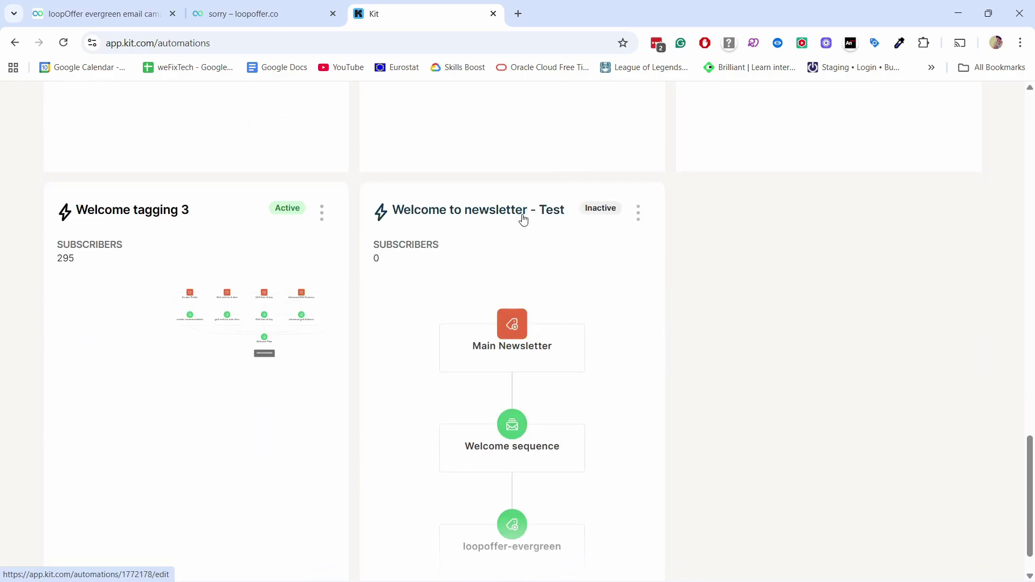
pyautogui.click(482, 212)
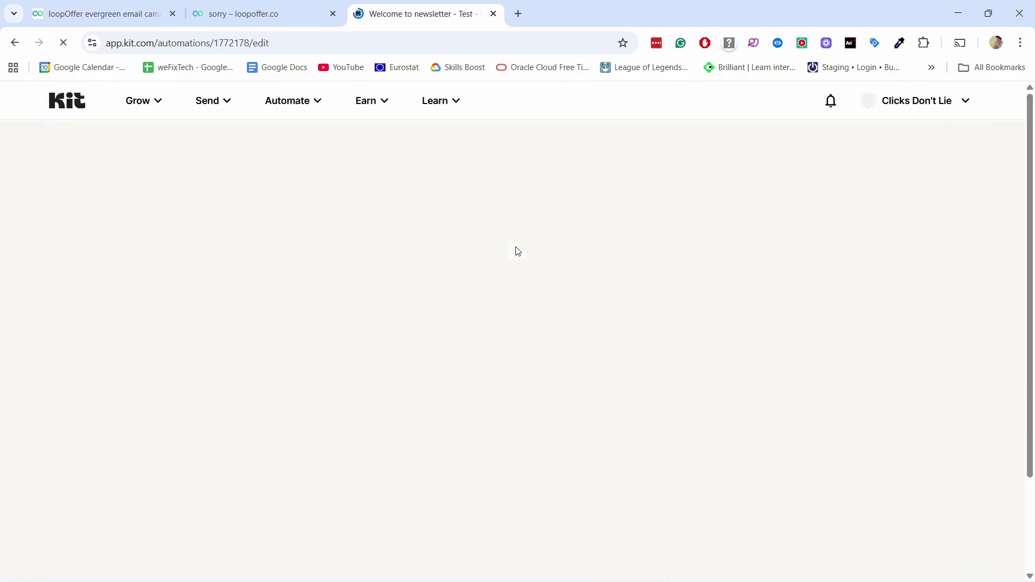
pyautogui.scroll(-2, 539, 264)
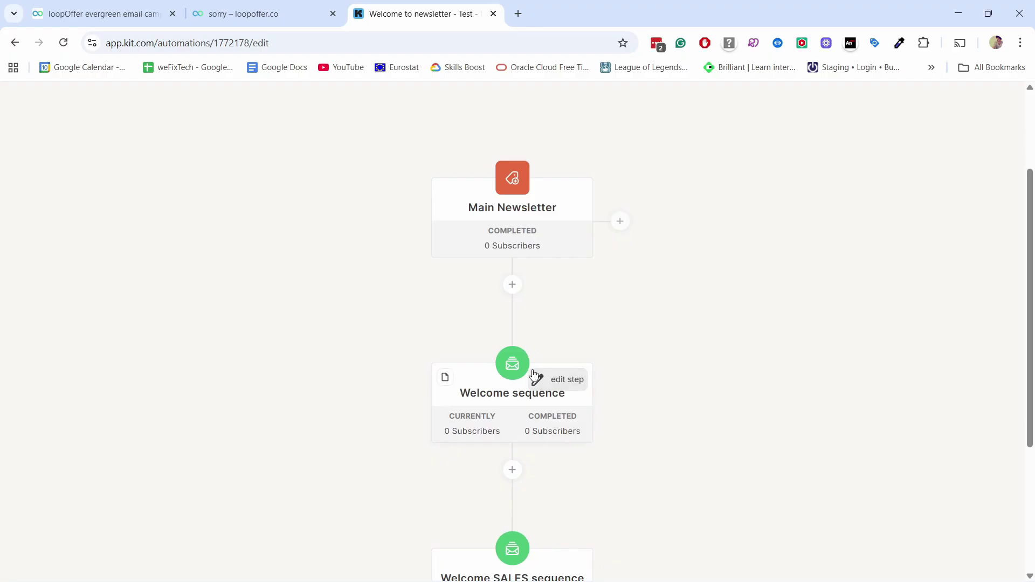
pyautogui.scroll(-1, 540, 346)
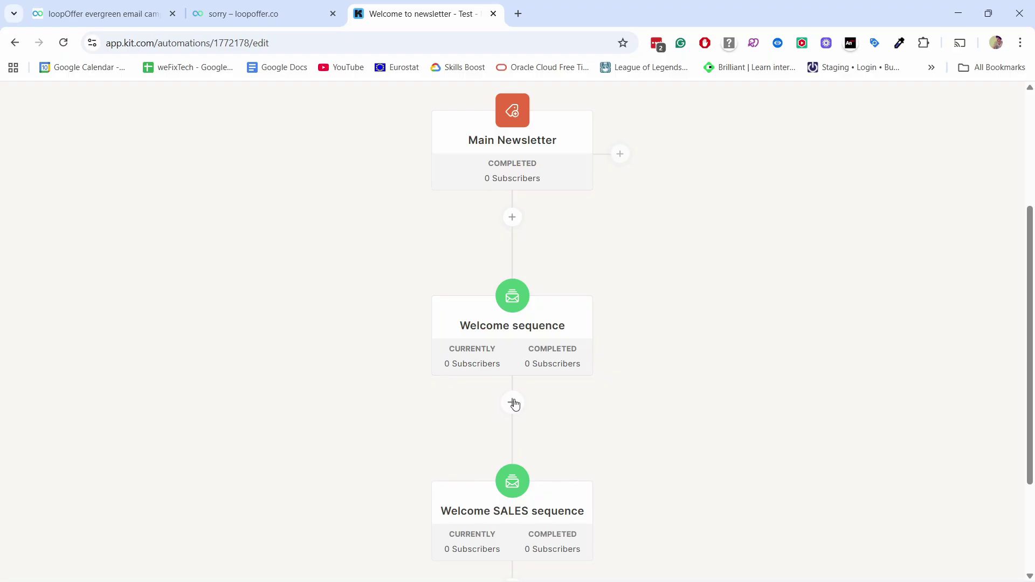
# Step: Insert an Add or remove tag action step after the Welcome sequence
pyautogui.click(512, 403)
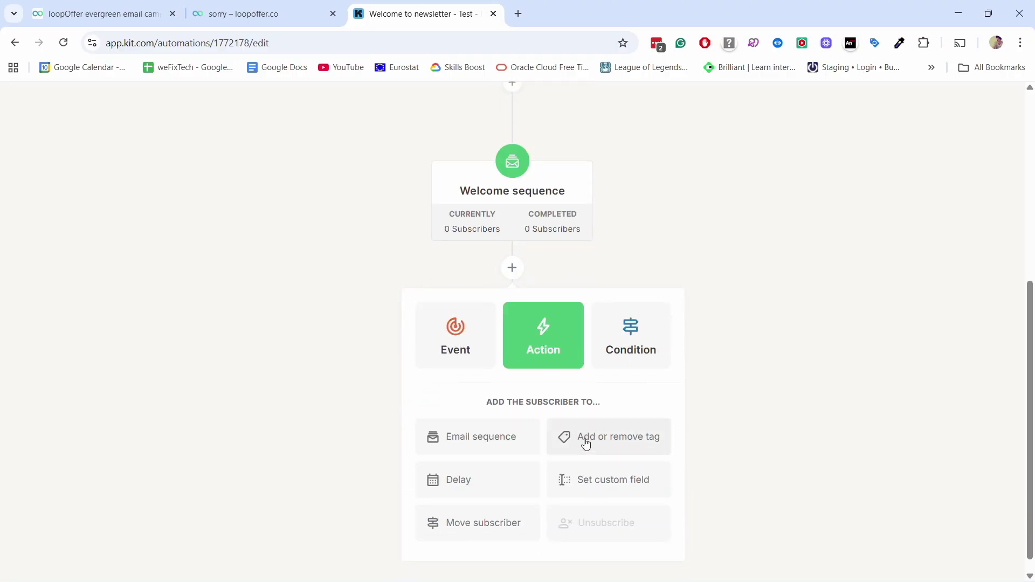
pyautogui.click(590, 439)
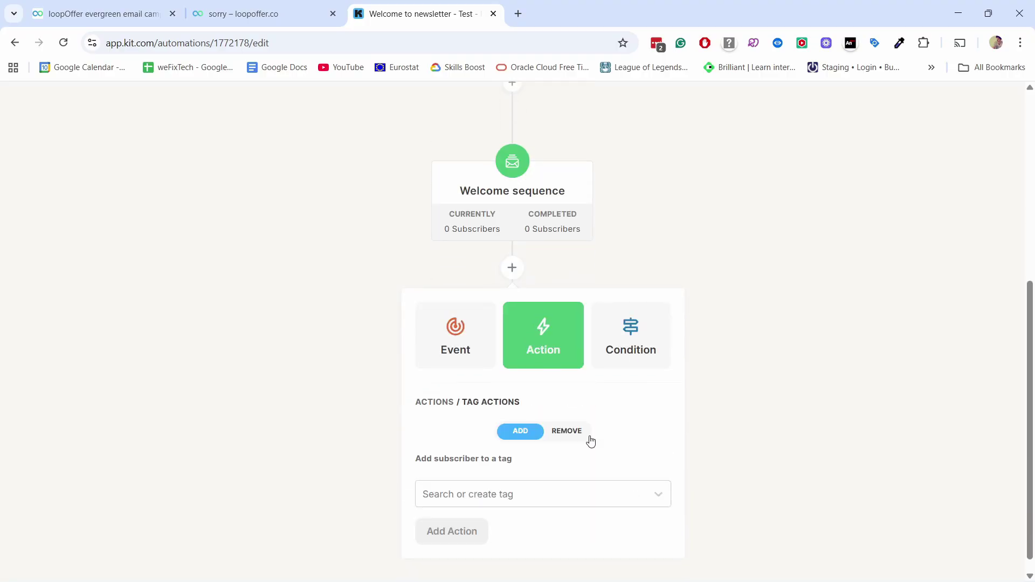
pyautogui.click(526, 477)
pyautogui.click(453, 362)
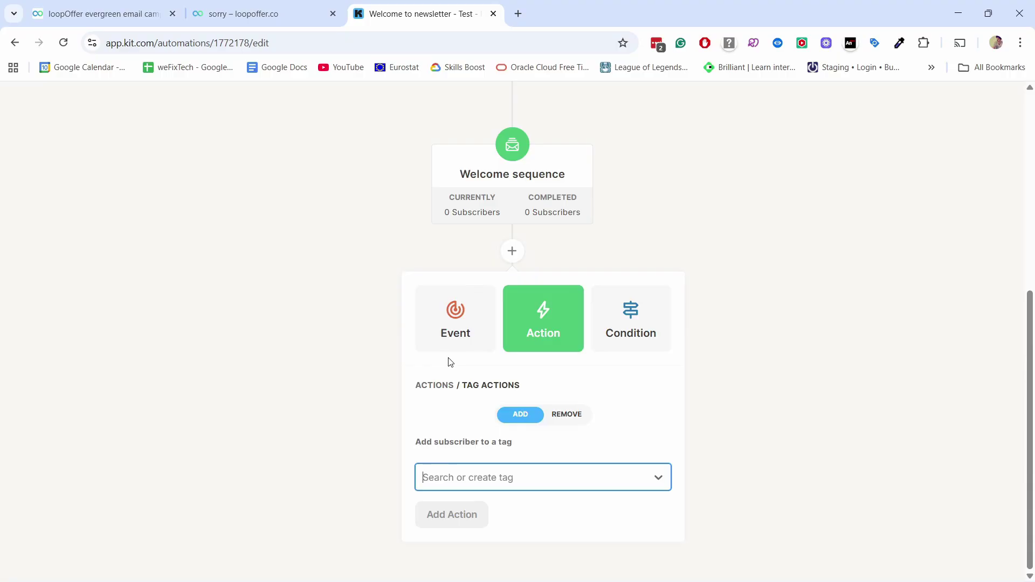
pyautogui.click(531, 479)
# Step: Search 'loopoffer', pick the loopoffer-test1 tag and add the action
pyautogui.write('loop')
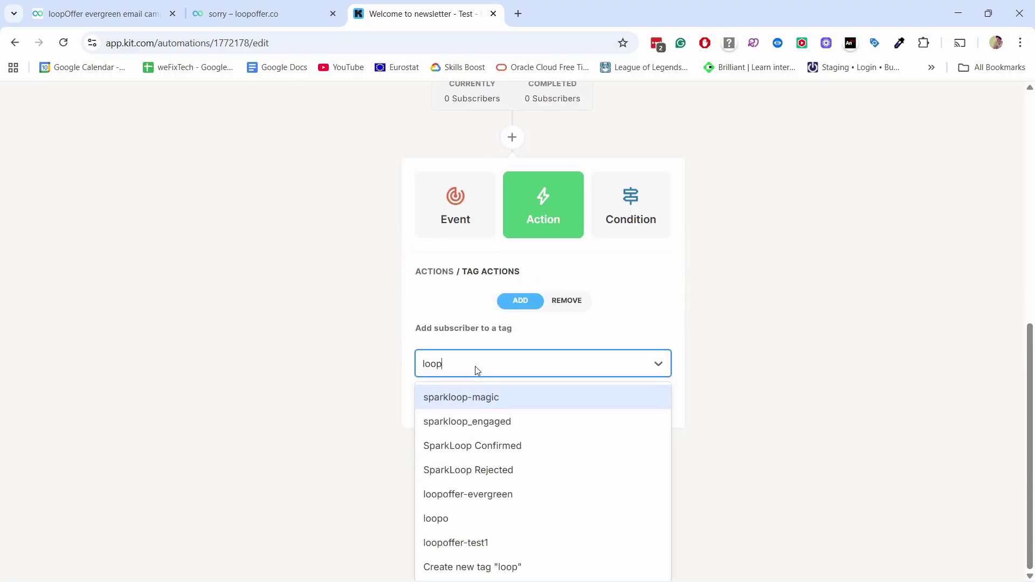
pyautogui.press('Down')
pyautogui.press('Down')
pyautogui.press('Down')
pyautogui.press('Down')
pyautogui.write('offer')
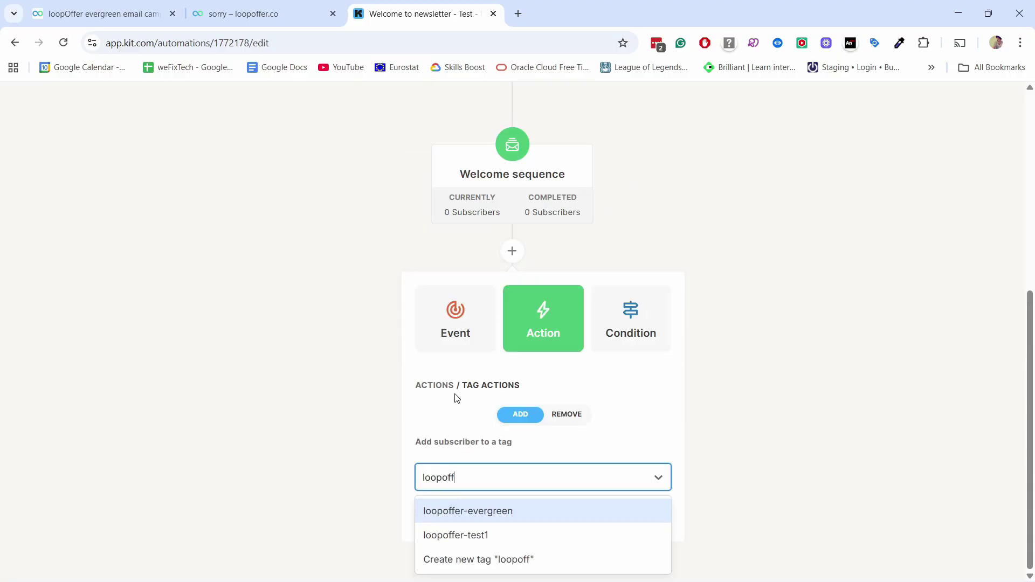
pyautogui.click(465, 535)
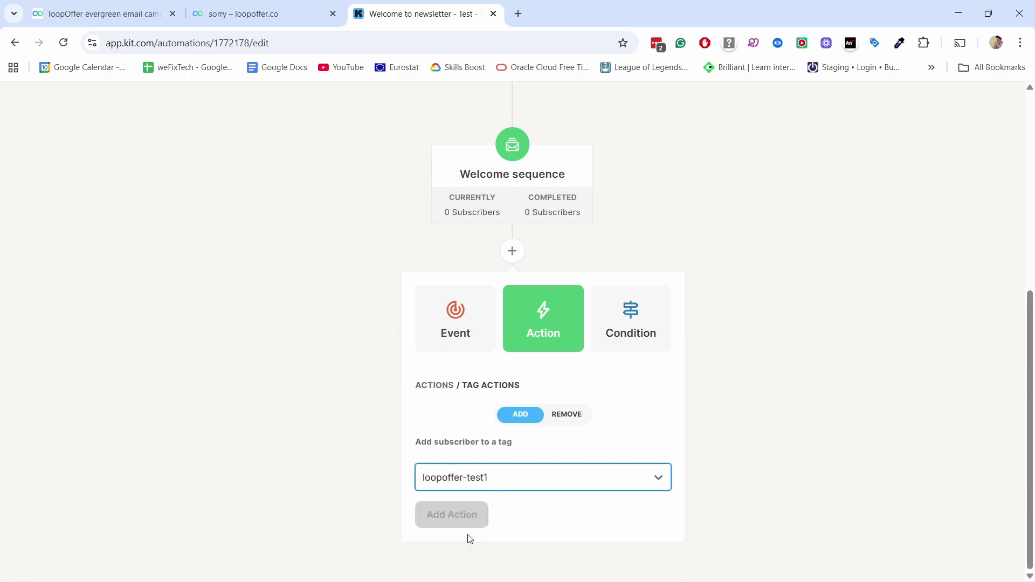
pyautogui.click(455, 518)
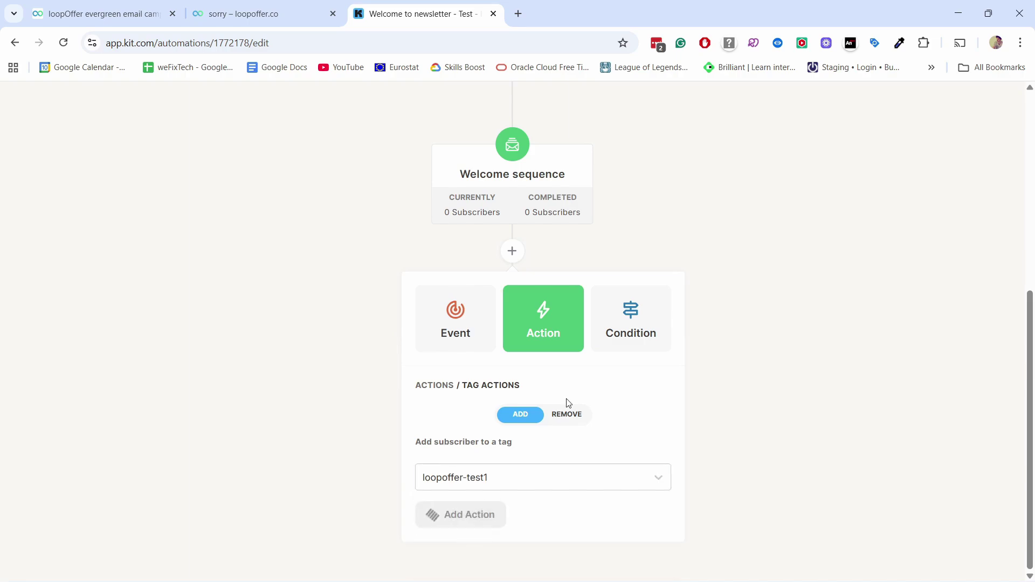
pyautogui.scroll(-1, 566, 402)
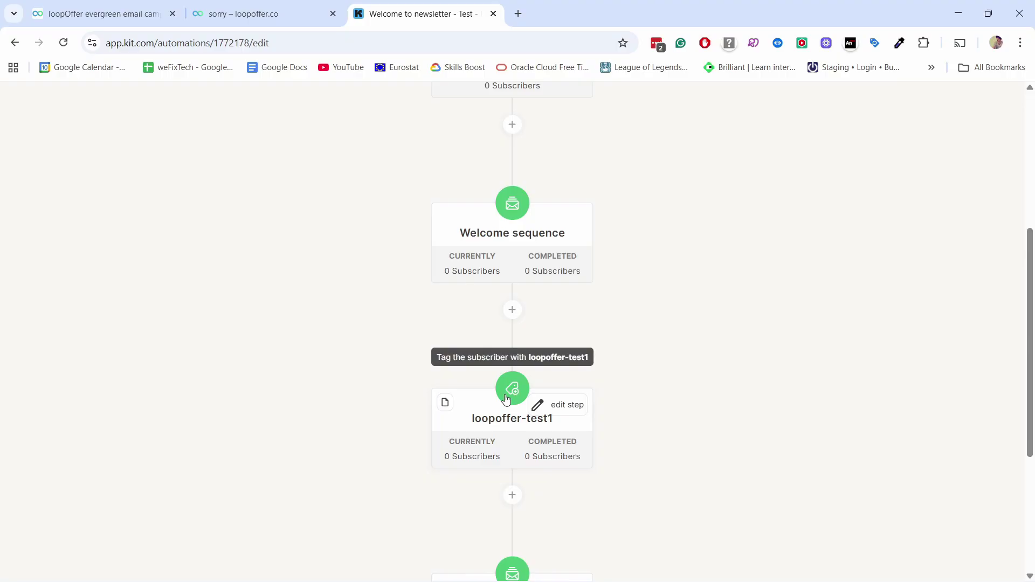
pyautogui.scroll(-3, 507, 394)
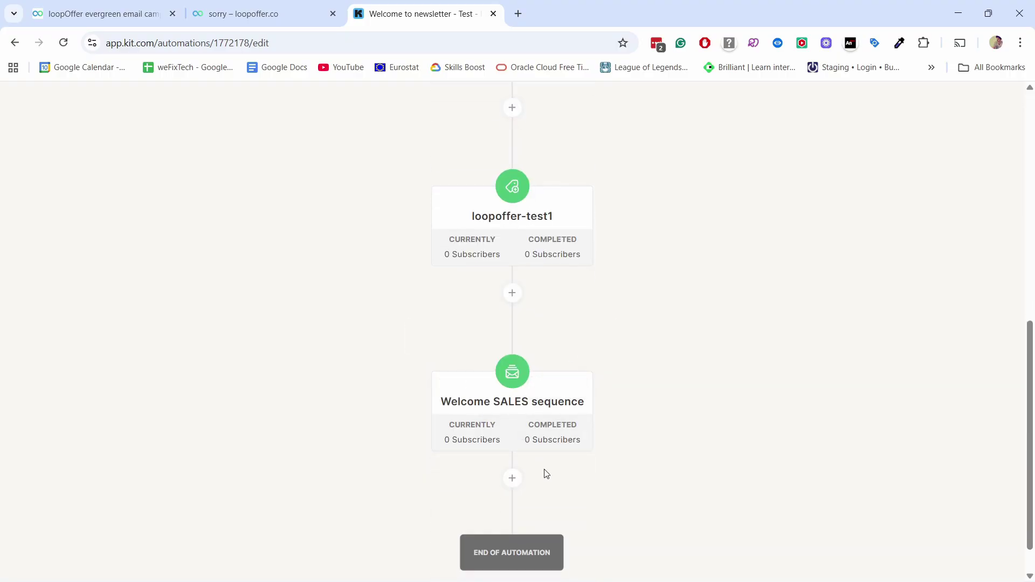
pyautogui.moveTo(527, 410)
# Step: Start creating test emails and review the two subscribers' 48-hour and already-expired deadlines
pyautogui.click(81, 14)
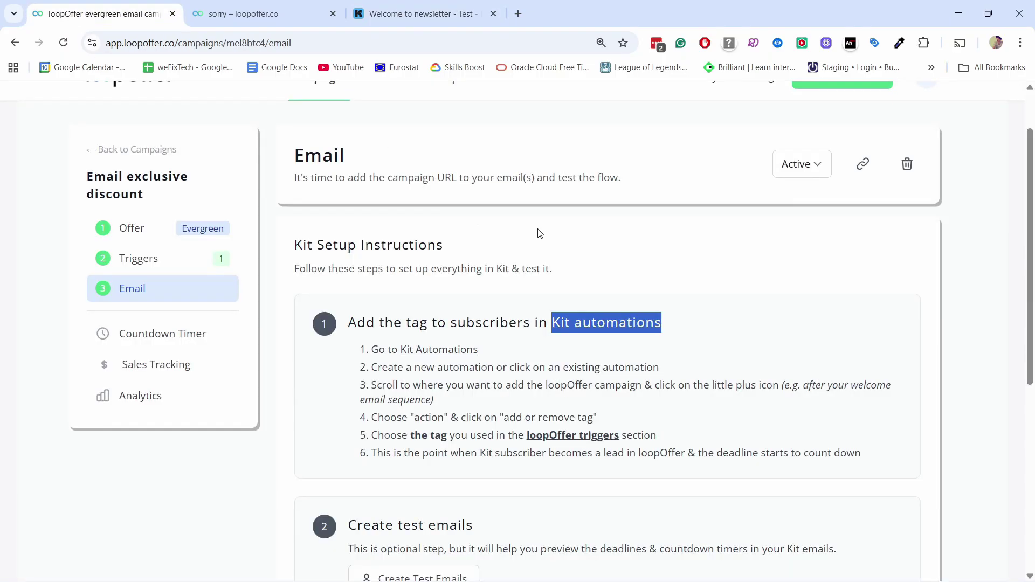
pyautogui.scroll(-5, 401, 275)
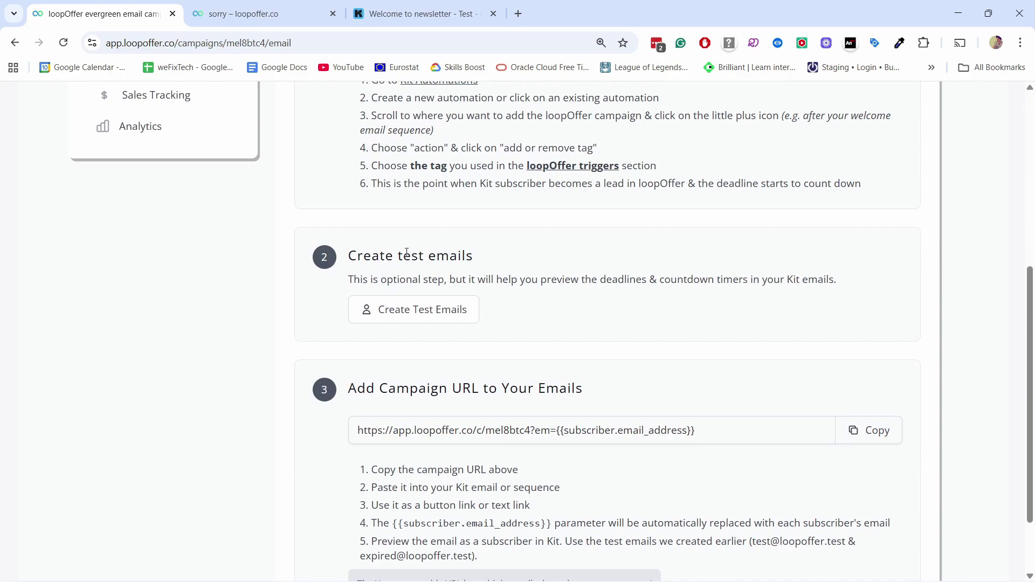
pyautogui.click(403, 310)
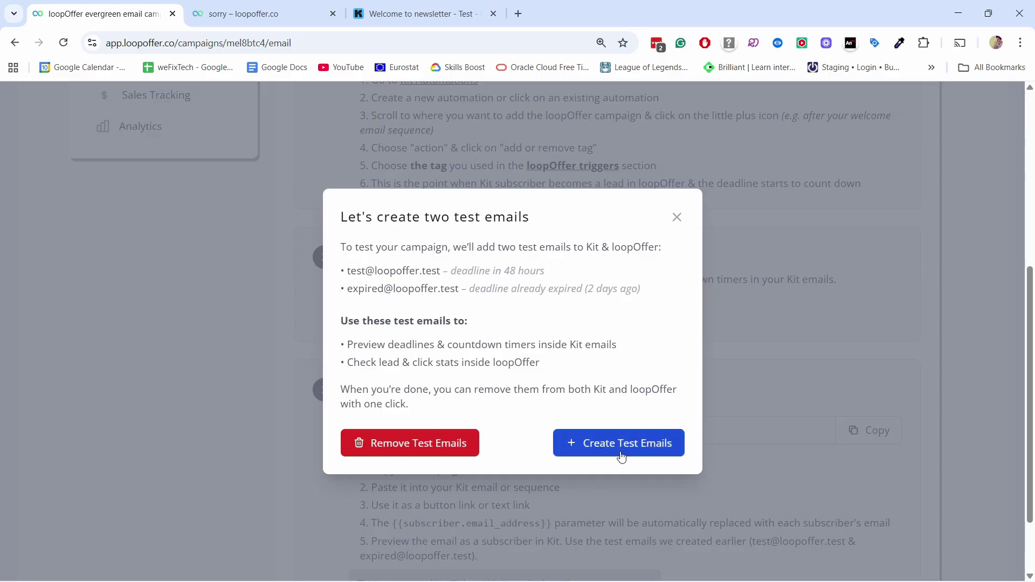
pyautogui.moveTo(347, 269); pyautogui.dragTo(471, 291)
pyautogui.click(487, 311)
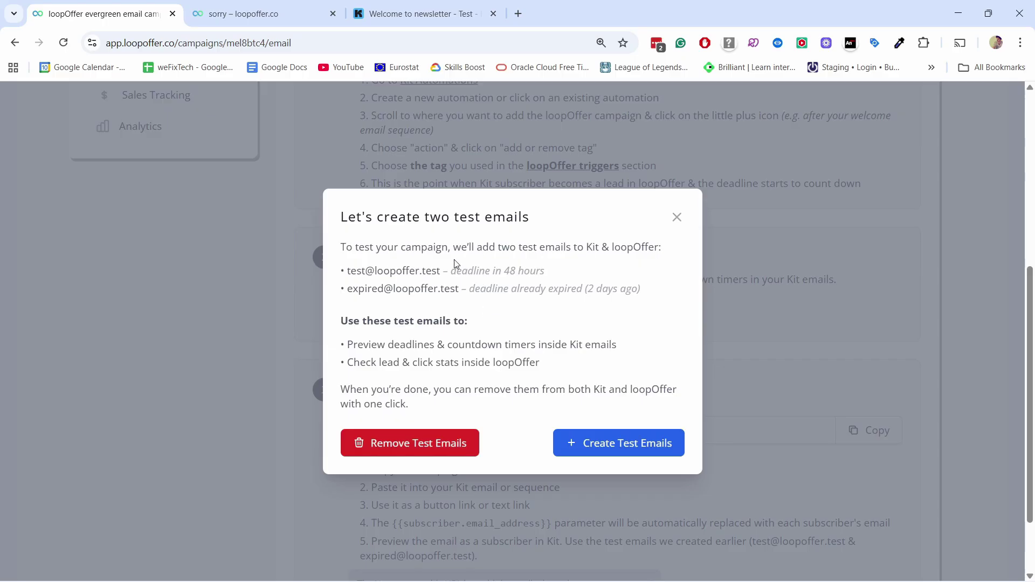
pyautogui.moveTo(443, 272); pyautogui.dragTo(548, 276)
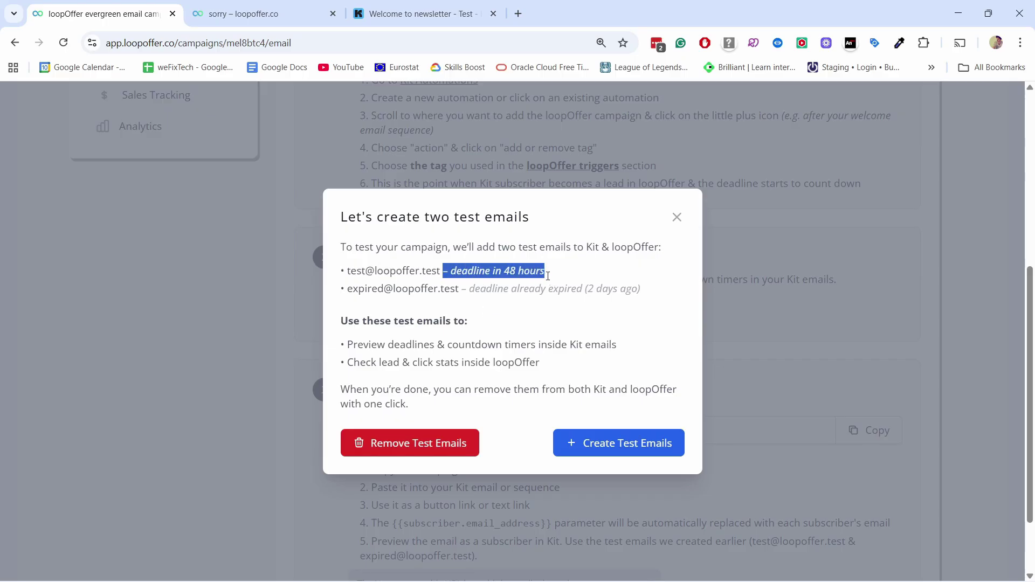
pyautogui.moveTo(468, 290); pyautogui.dragTo(650, 294)
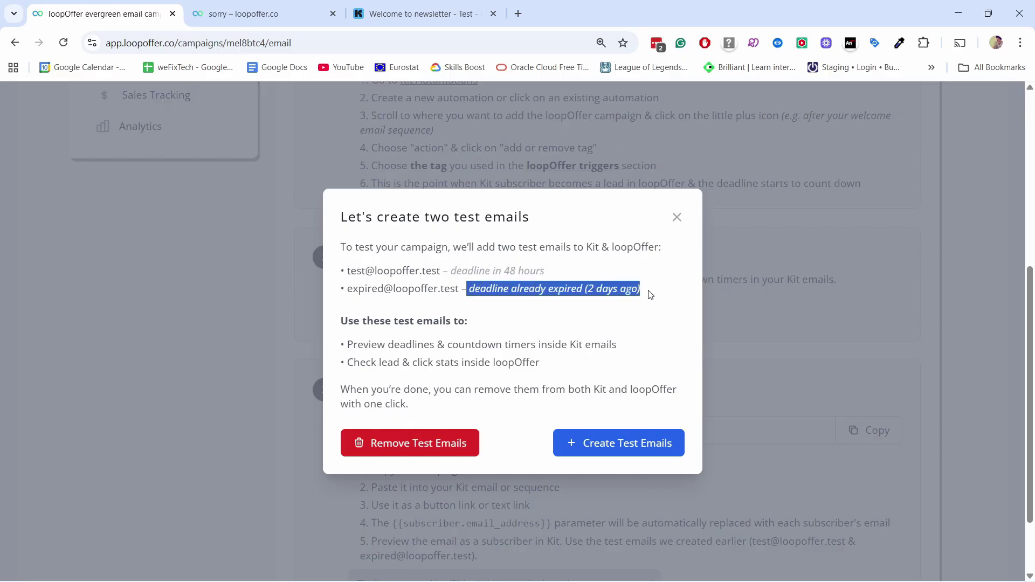
pyautogui.click(650, 294)
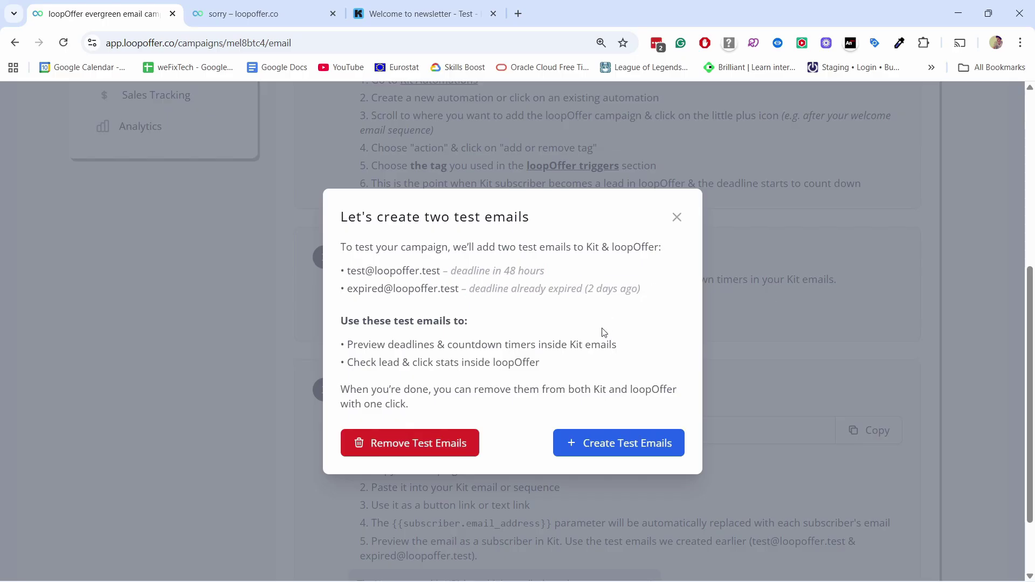
# Step: Create and confirm the two test subscribers
pyautogui.click(618, 446)
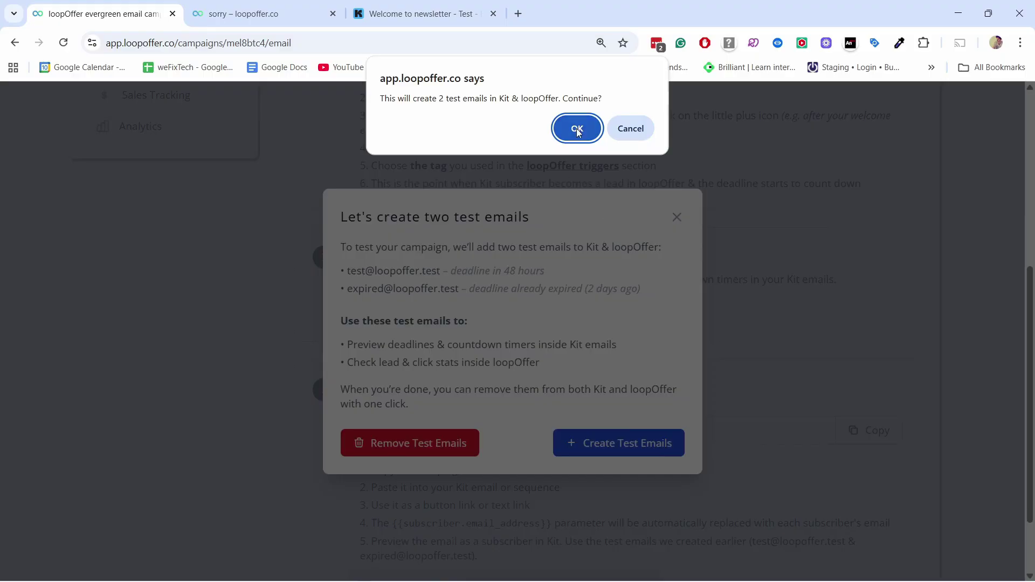
pyautogui.click(577, 128)
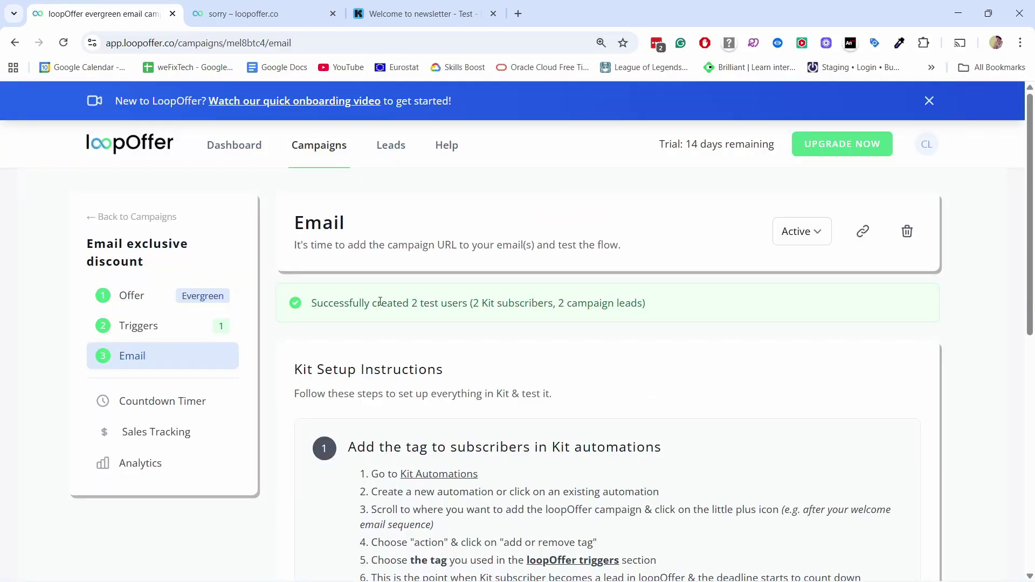
pyautogui.rightClick(389, 145)
# Step: Check the two new test leads on the Leads page, then close it
pyautogui.click(439, 157)
pyautogui.click(380, 15)
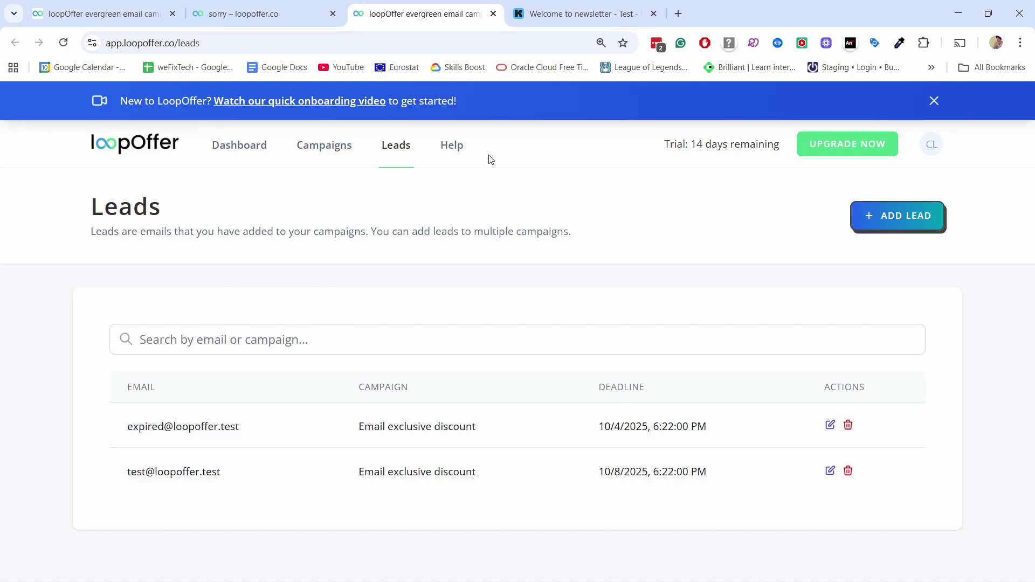
pyautogui.click(493, 14)
# Step: Copy the campaign URL from the Email step and return to the Kit automation
pyautogui.click(124, 15)
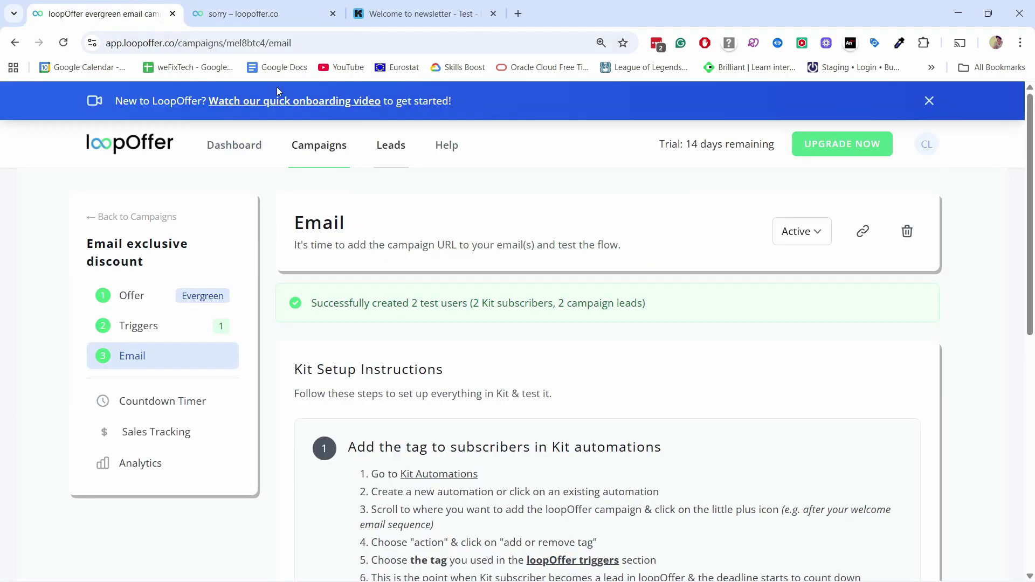
pyautogui.scroll(-8, 458, 323)
pyautogui.scroll(-2, 441, 246)
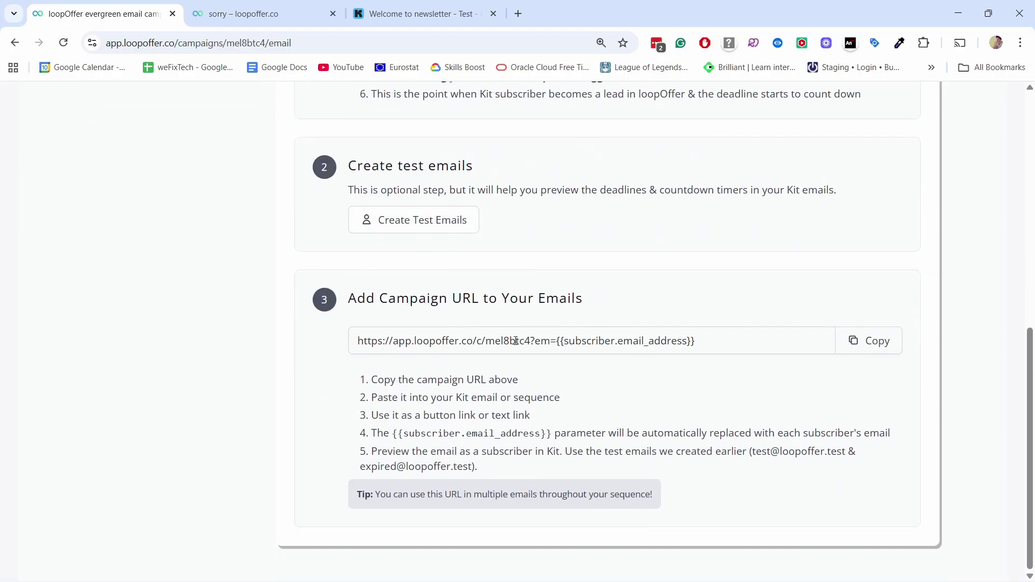
pyautogui.click(881, 347)
pyautogui.click(854, 343)
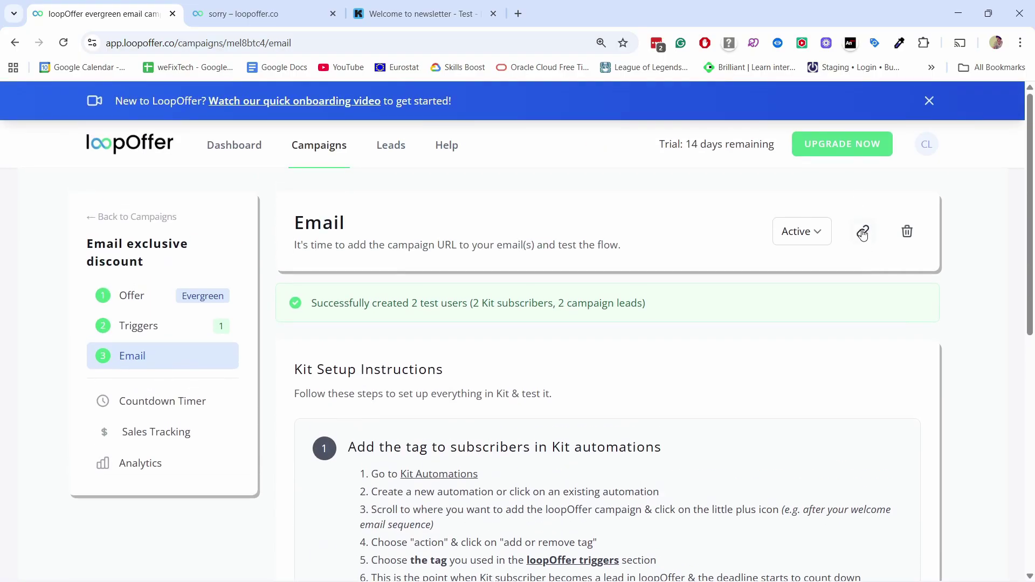
pyautogui.scroll(-9, 863, 233)
pyautogui.click(890, 352)
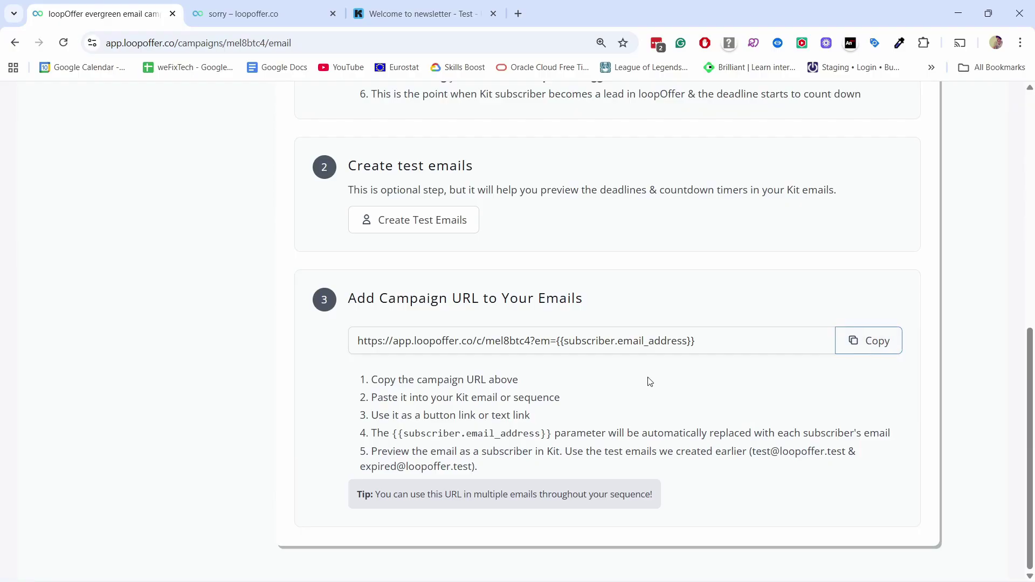
pyautogui.click(421, 18)
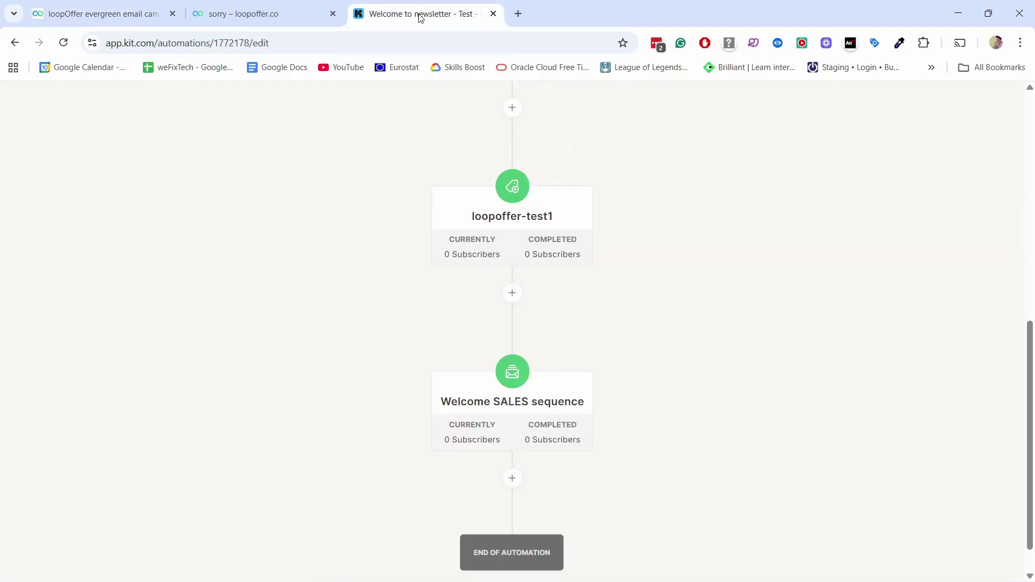
# Step: In the Welcome SALES email, replace the old course link text with 'GA4 ecommerce course.'
pyautogui.click(507, 406)
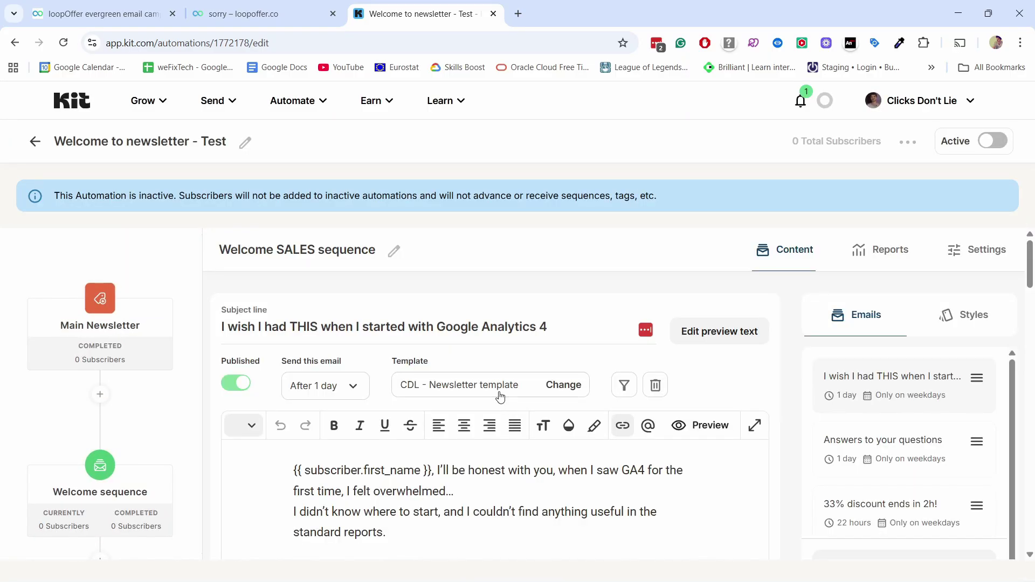
pyautogui.scroll(-2, 476, 334)
pyautogui.scroll(-13, 477, 334)
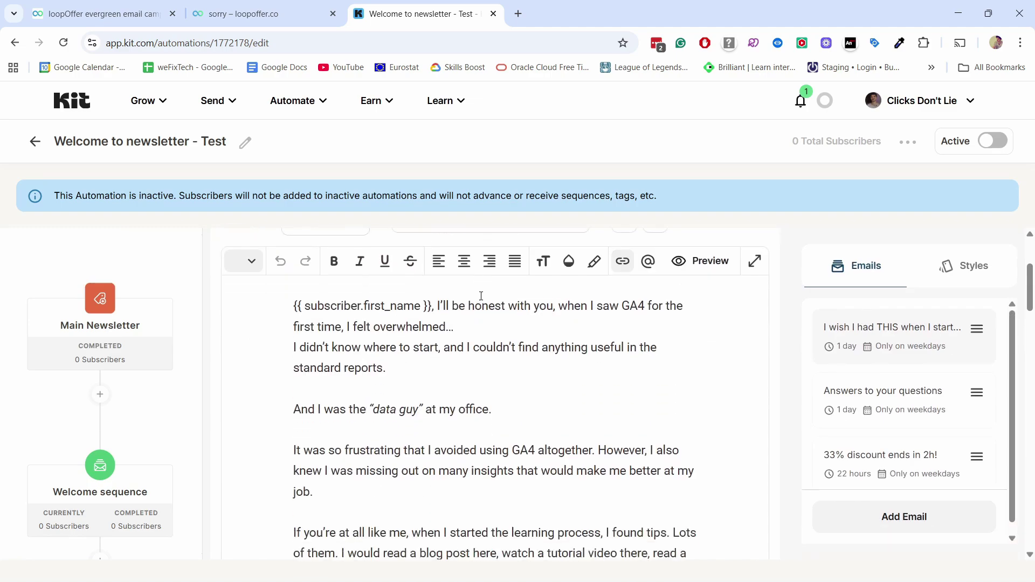
pyautogui.scroll(-2, 459, 291)
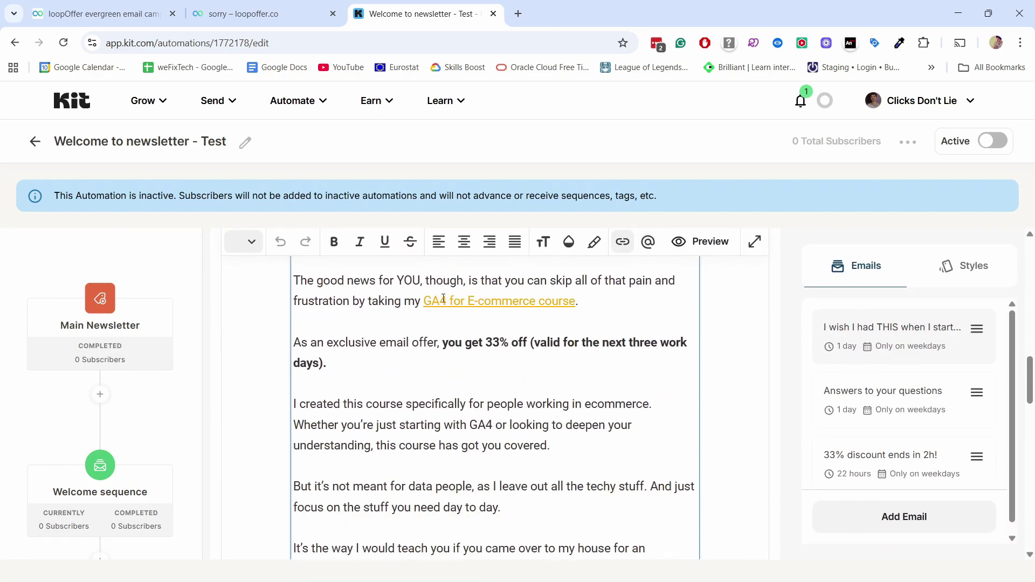
pyautogui.click(588, 299)
pyautogui.moveTo(589, 300); pyautogui.dragTo(424, 301)
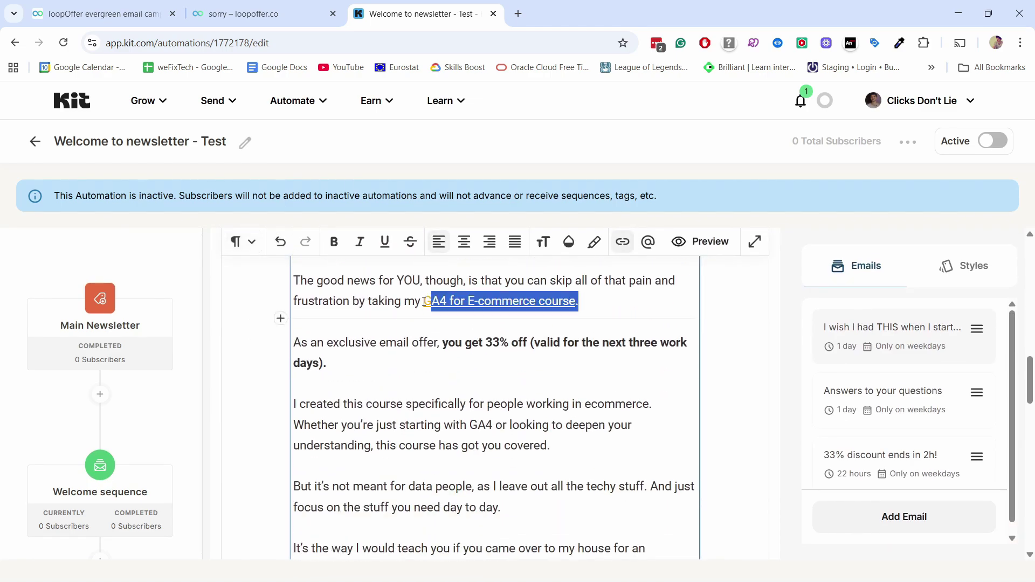
pyautogui.press('BackSpace')
pyautogui.write('GA4 ecommerce course.')
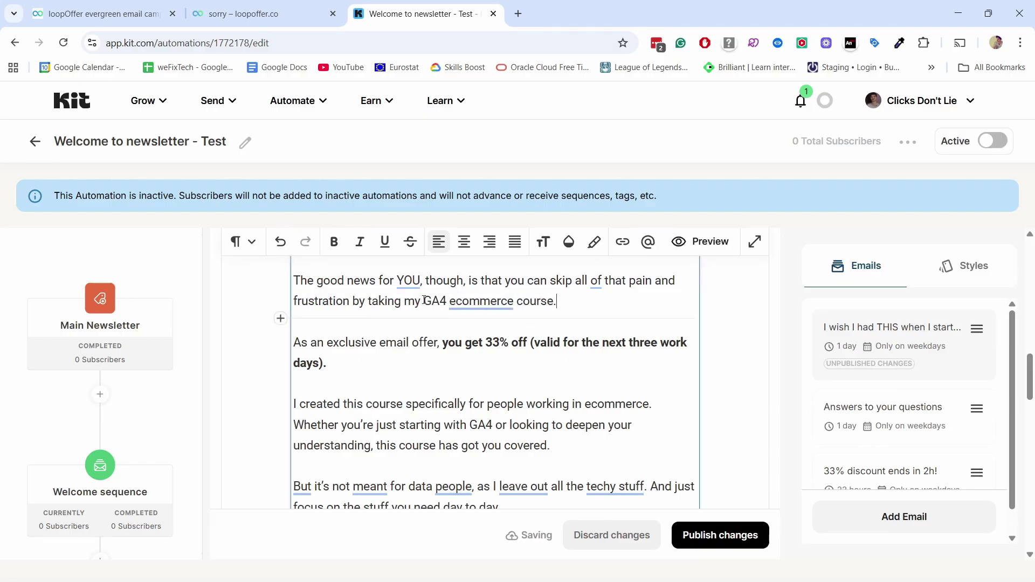
pyautogui.moveTo(424, 301); pyautogui.dragTo(556, 300)
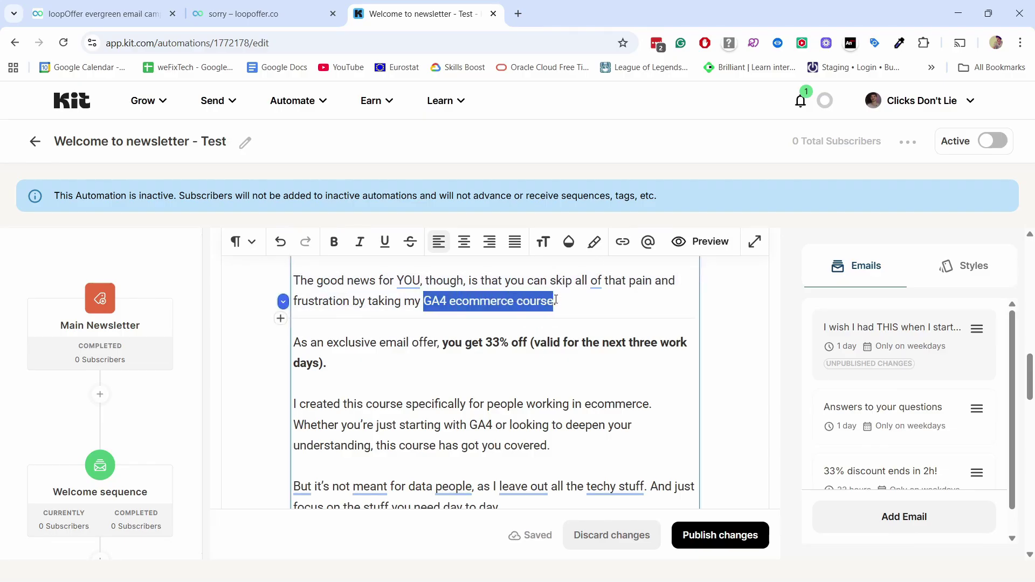
# Step: Link that text to the pasted LoopOffer campaign URL
pyautogui.click(623, 242)
pyautogui.click(658, 275)
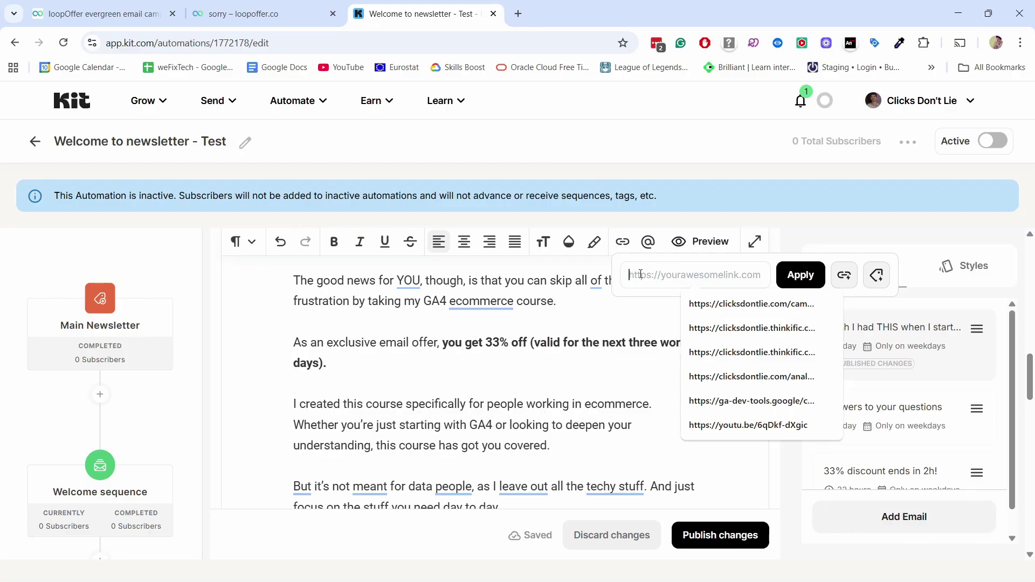
pyautogui.hotkey('ctrl', 'v')
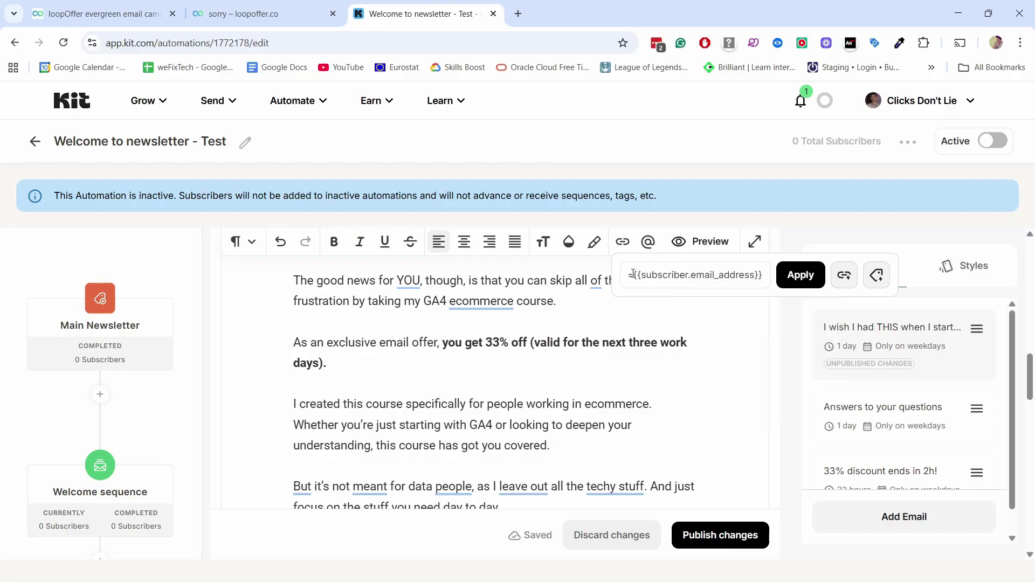
pyautogui.moveTo(634, 274); pyautogui.dragTo(690, 275)
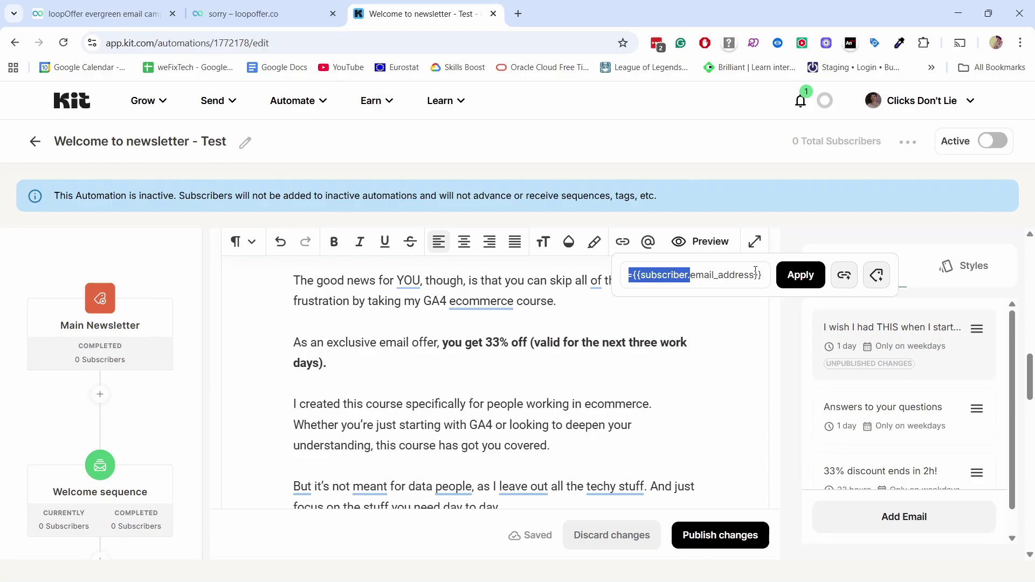
pyautogui.hotkey('ctrl', 'v')
pyautogui.click(800, 275)
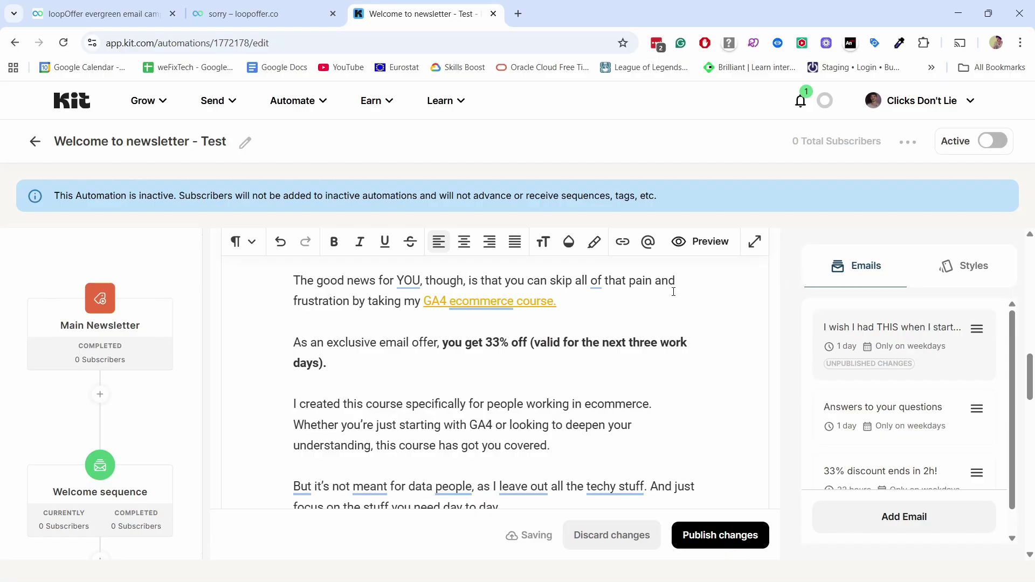
# Step: Preview the email as the active test subscriber and follow the course link to LoopOffer
pyautogui.click(711, 240)
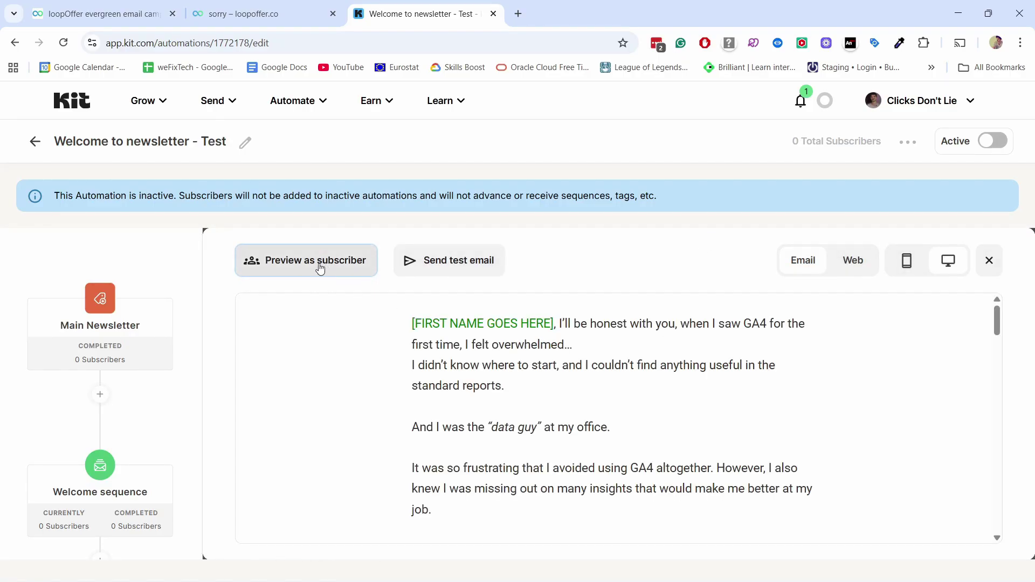
pyautogui.click(321, 269)
pyautogui.click(284, 345)
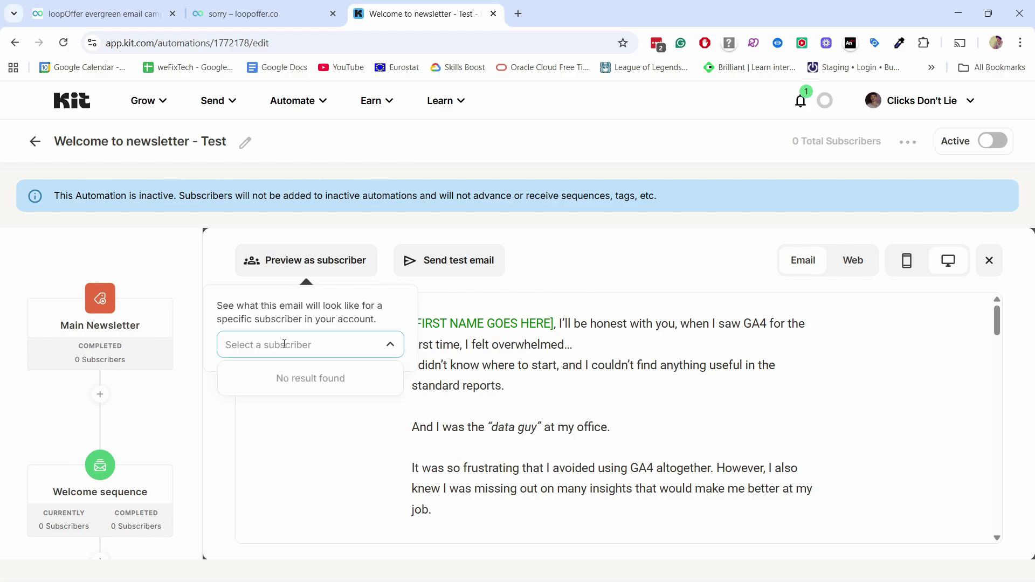
pyautogui.write('test')
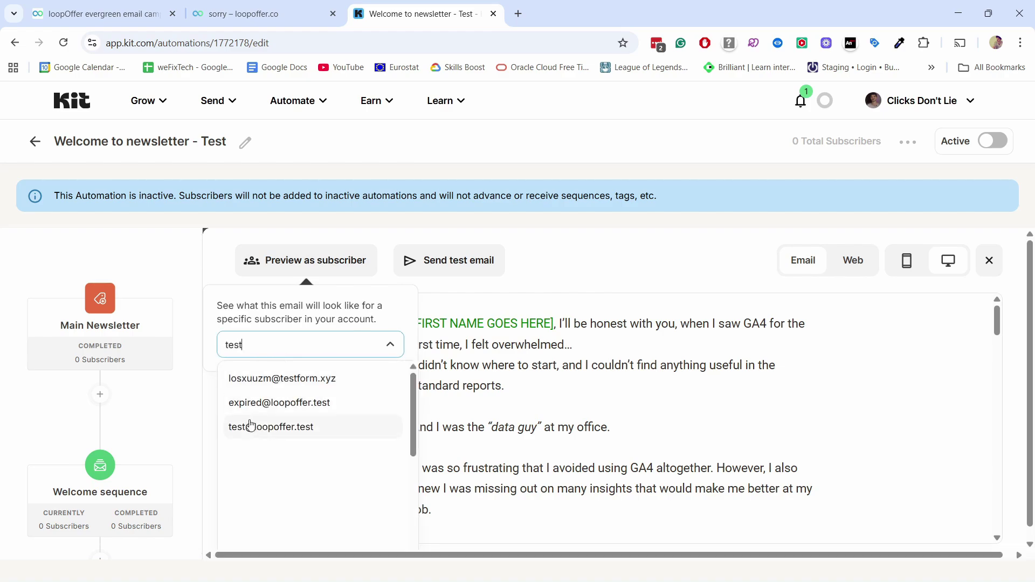
pyautogui.click(277, 427)
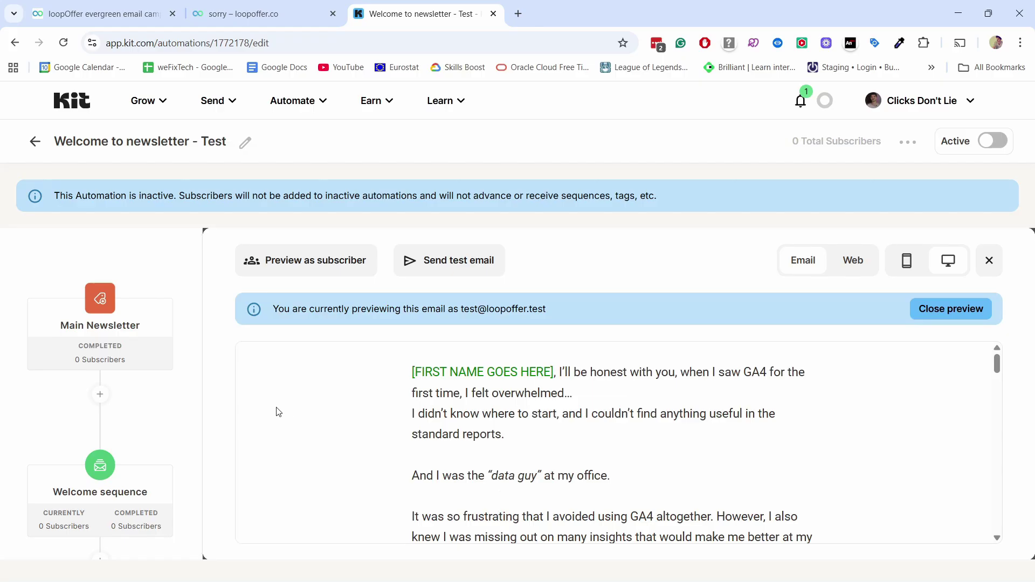
pyautogui.scroll(-10, 484, 403)
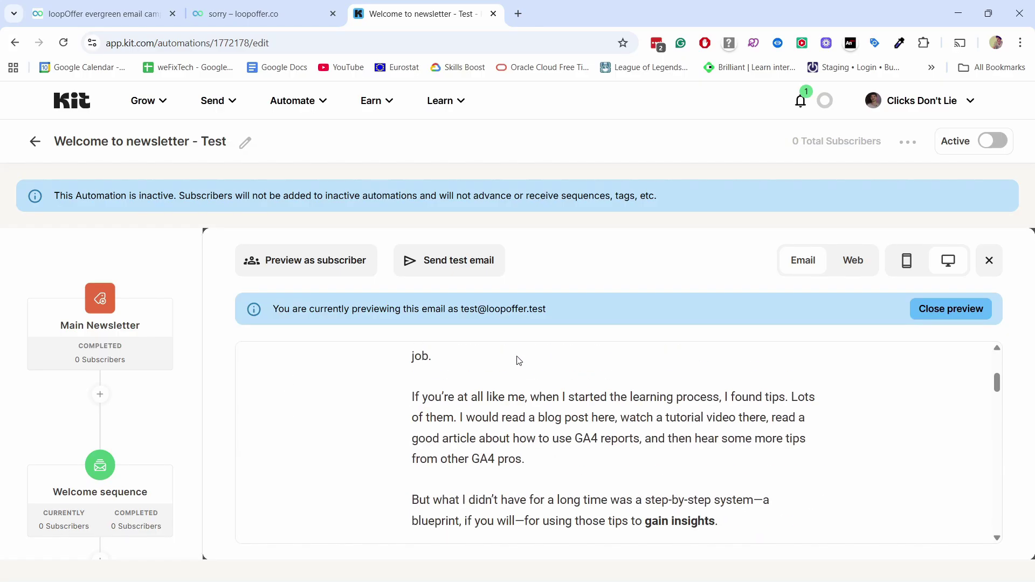
pyautogui.scroll(-3, 538, 387)
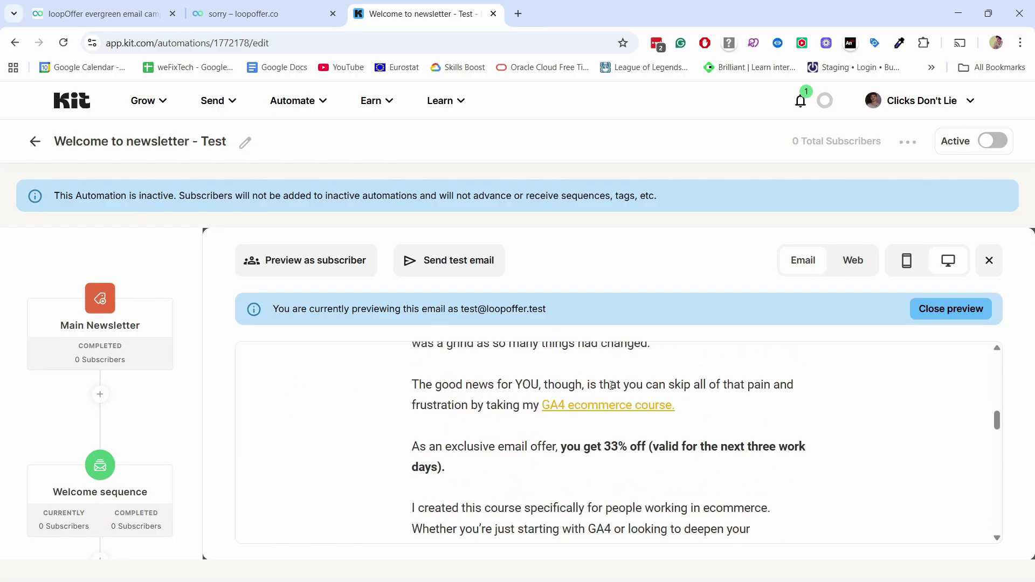
pyautogui.click(638, 408)
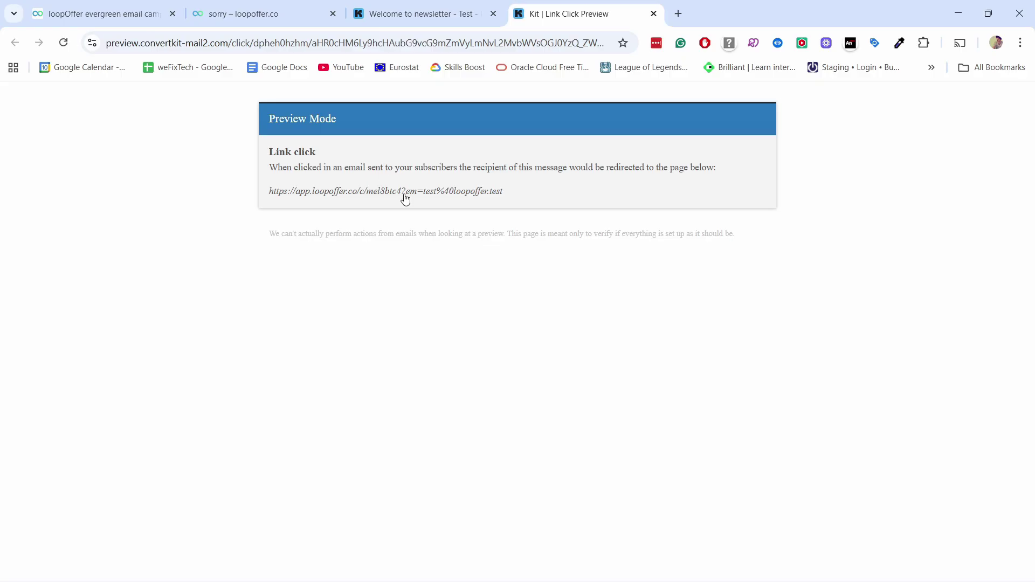
pyautogui.click(409, 196)
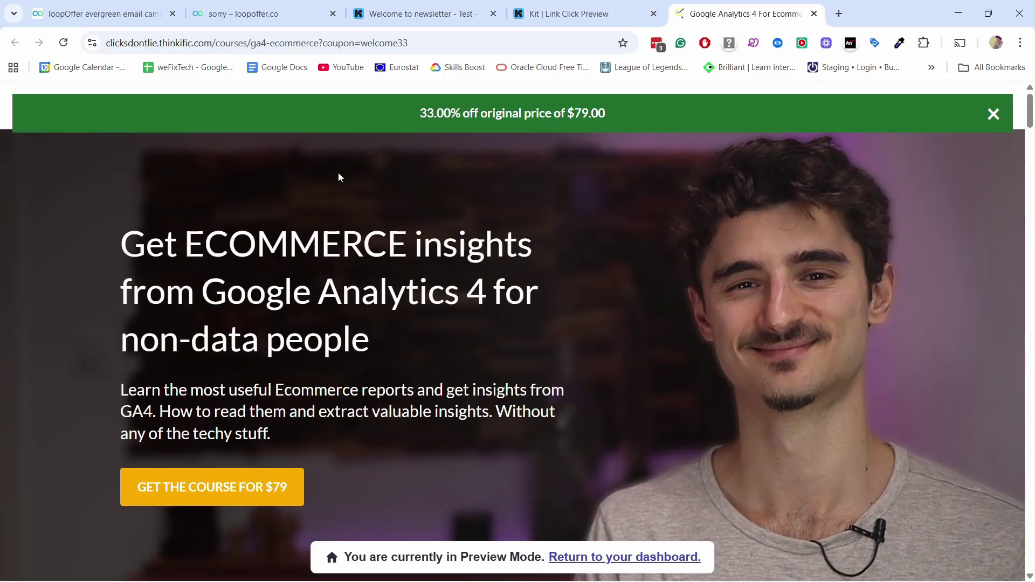
pyautogui.click(412, 11)
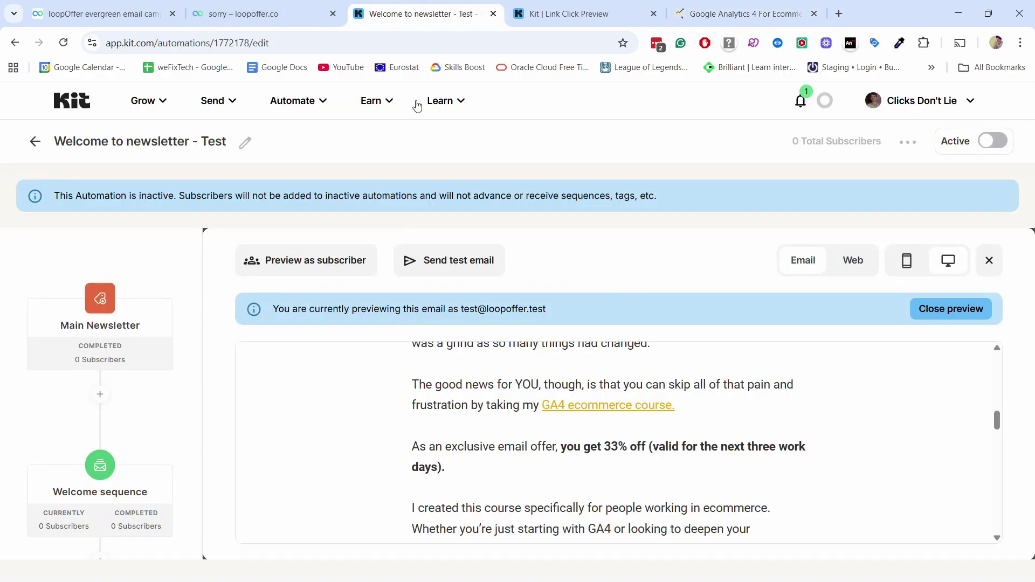
# Step: Preview as the expired test subscriber; the course link lands on 'Sorry, the offer has expired'
pyautogui.click(330, 265)
pyautogui.click(282, 348)
pyautogui.write('test')
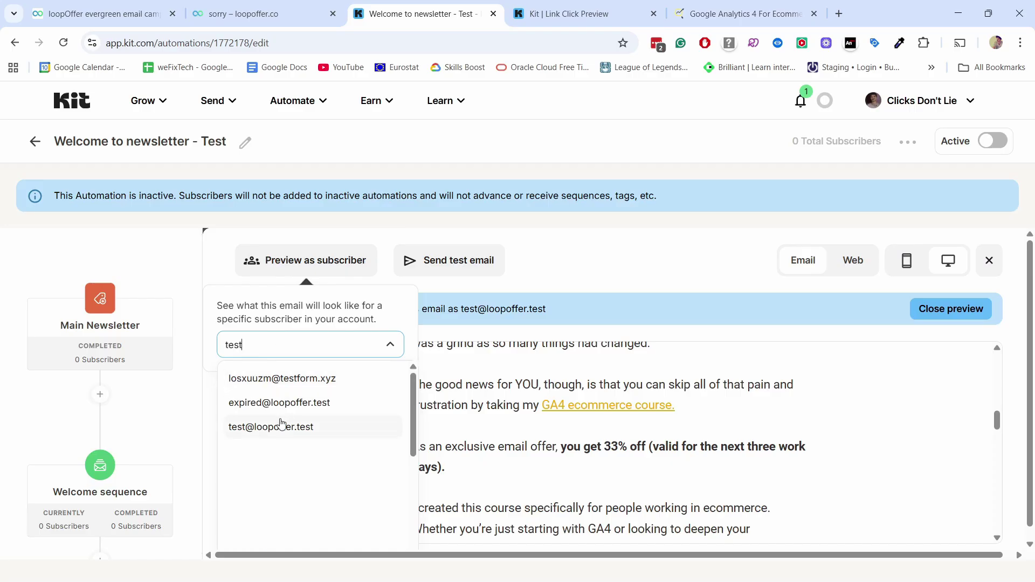
pyautogui.click(273, 406)
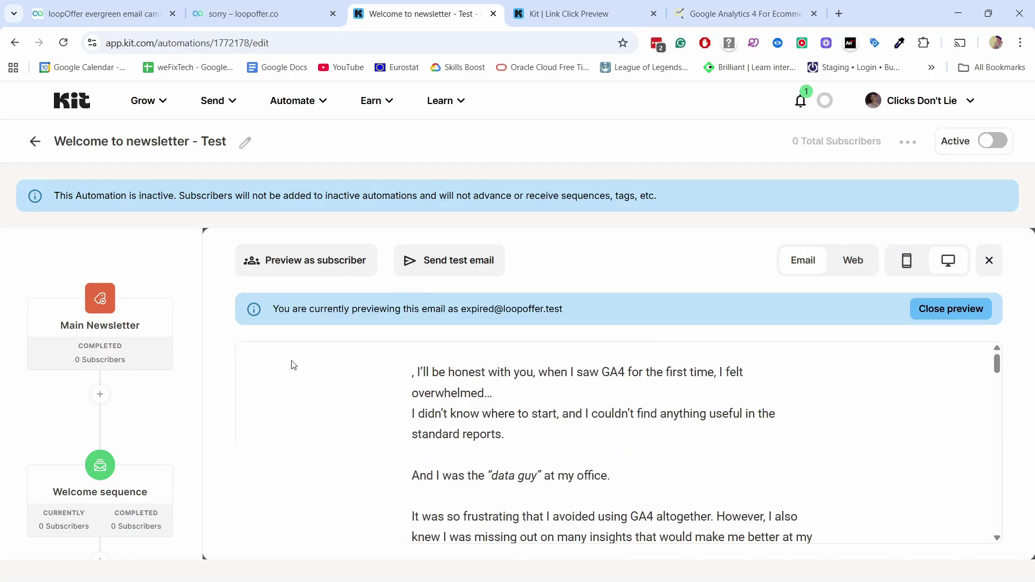
pyautogui.scroll(-5, 537, 375)
pyautogui.scroll(-4, 538, 376)
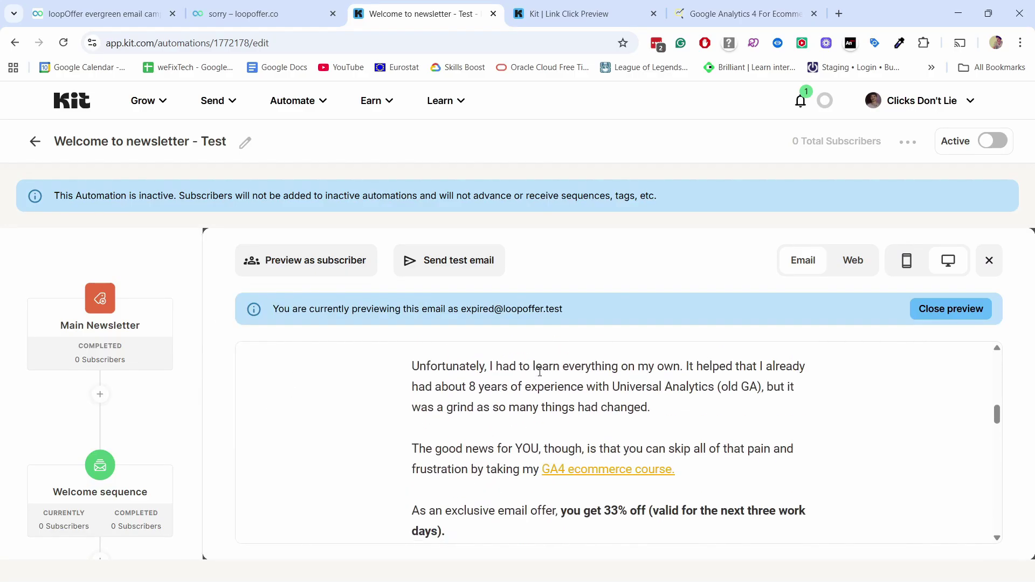
pyautogui.click(595, 404)
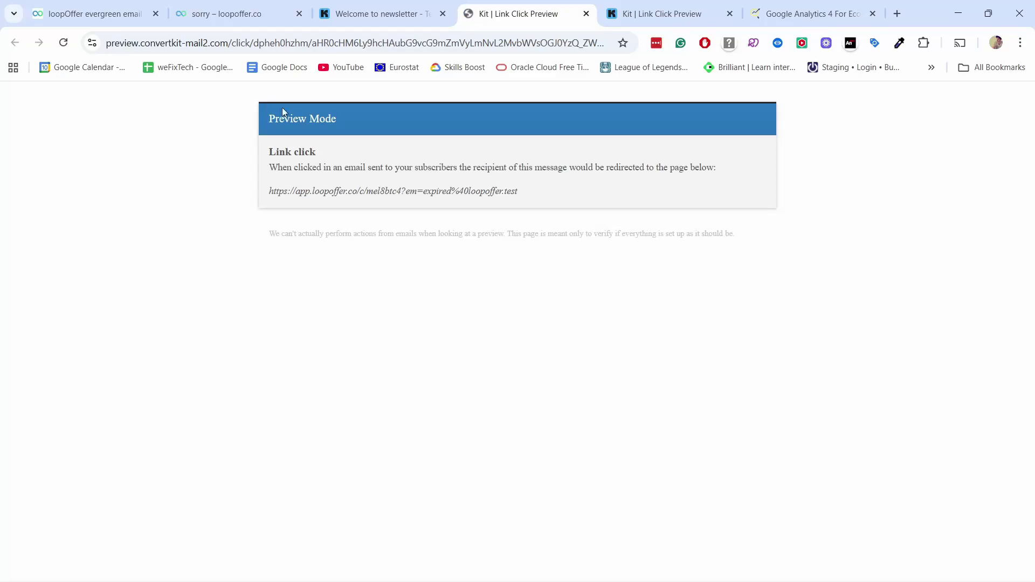
pyautogui.click(358, 192)
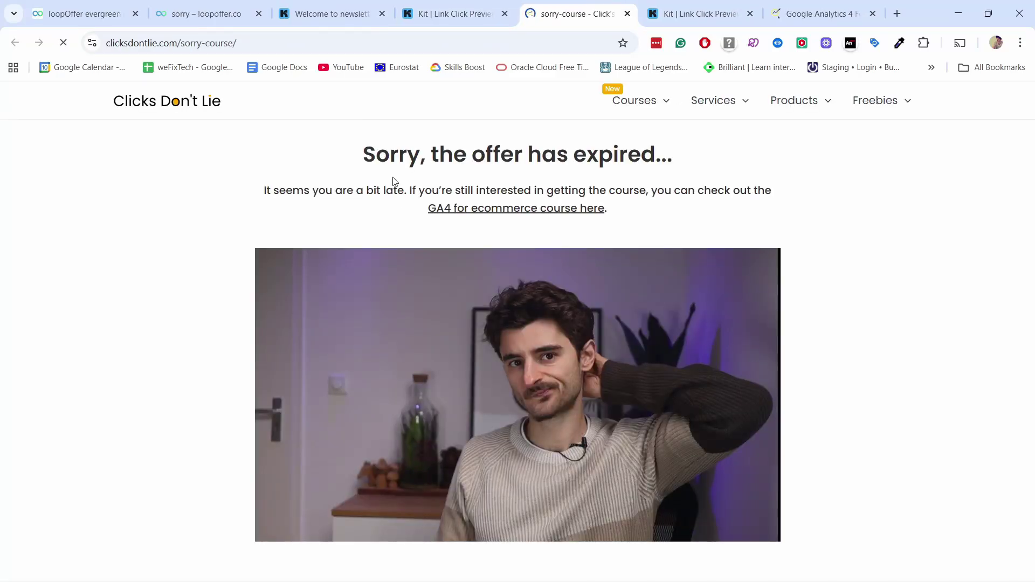
pyautogui.moveTo(363, 155); pyautogui.dragTo(642, 171)
pyautogui.click(660, 164)
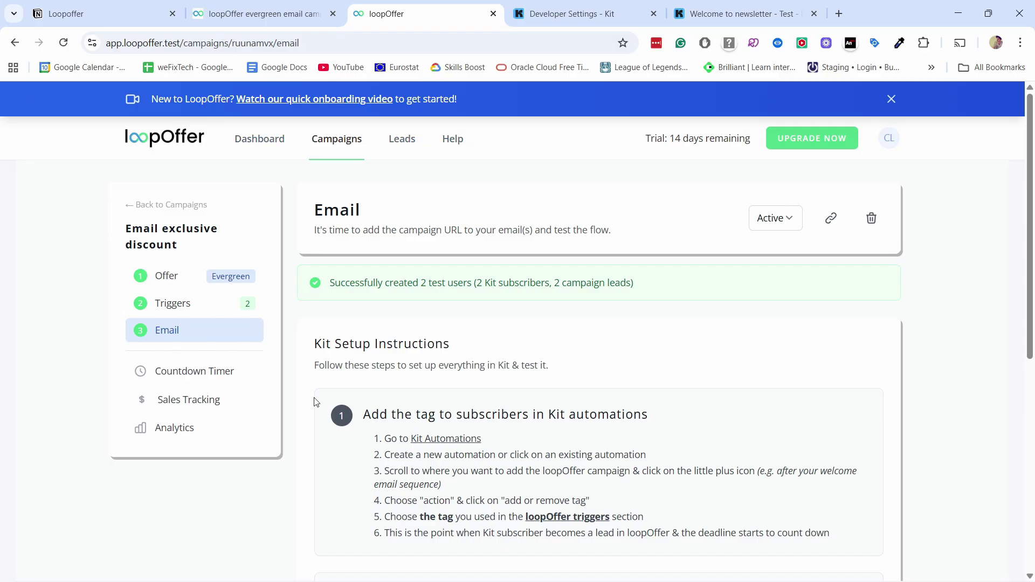
# Step: Open the campaign's countdown timer settings page
pyautogui.click(176, 378)
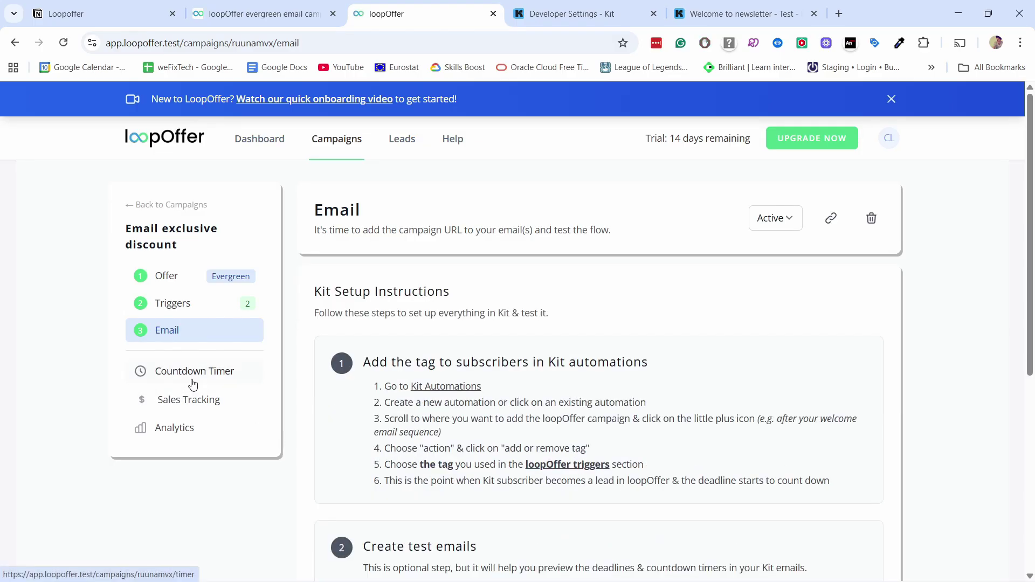
pyautogui.click(192, 381)
pyautogui.scroll(-3, 445, 239)
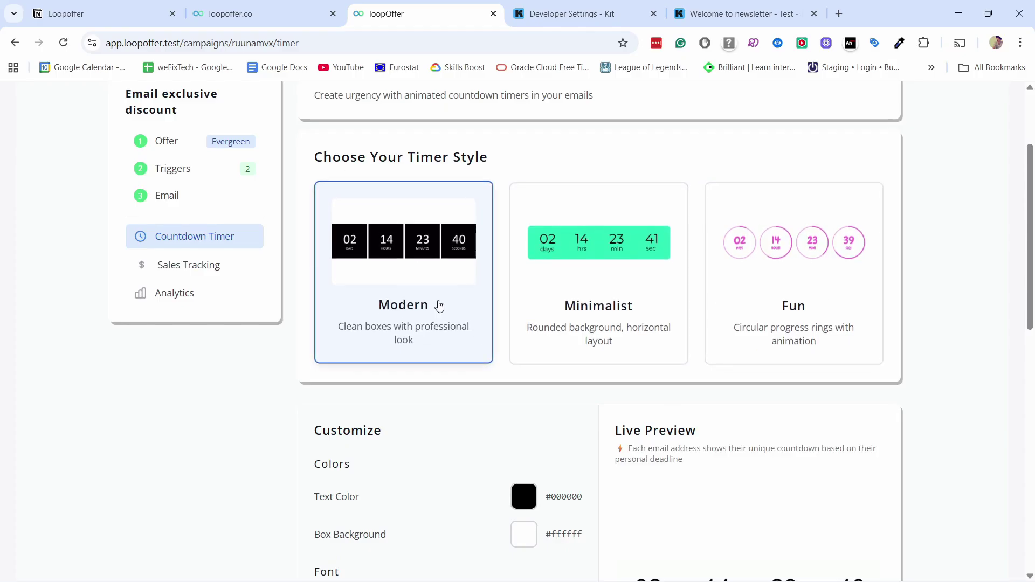
pyautogui.scroll(-4, 404, 301)
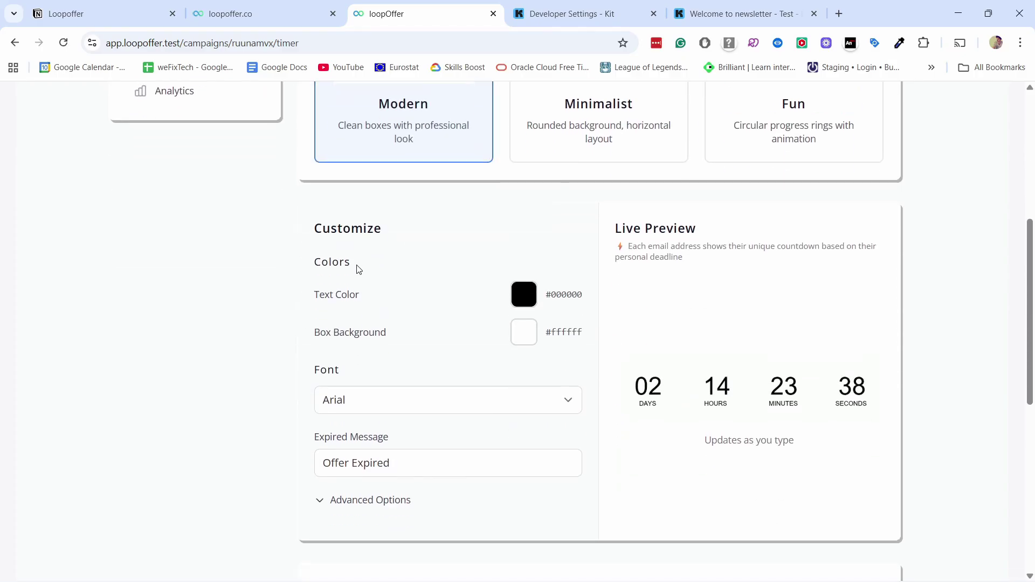
# Step: Make the timer text white and the box background blue #488efe
pyautogui.click(531, 300)
pyautogui.moveTo(538, 350); pyautogui.dragTo(513, 310)
pyautogui.click(490, 261)
pyautogui.click(534, 334)
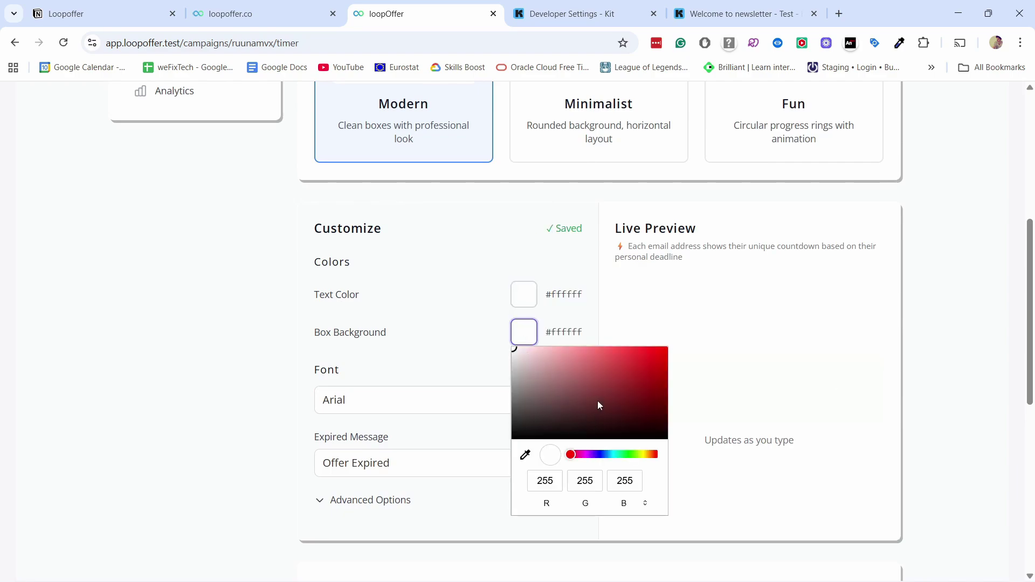
pyautogui.moveTo(610, 456); pyautogui.dragTo(605, 457)
pyautogui.click(623, 349)
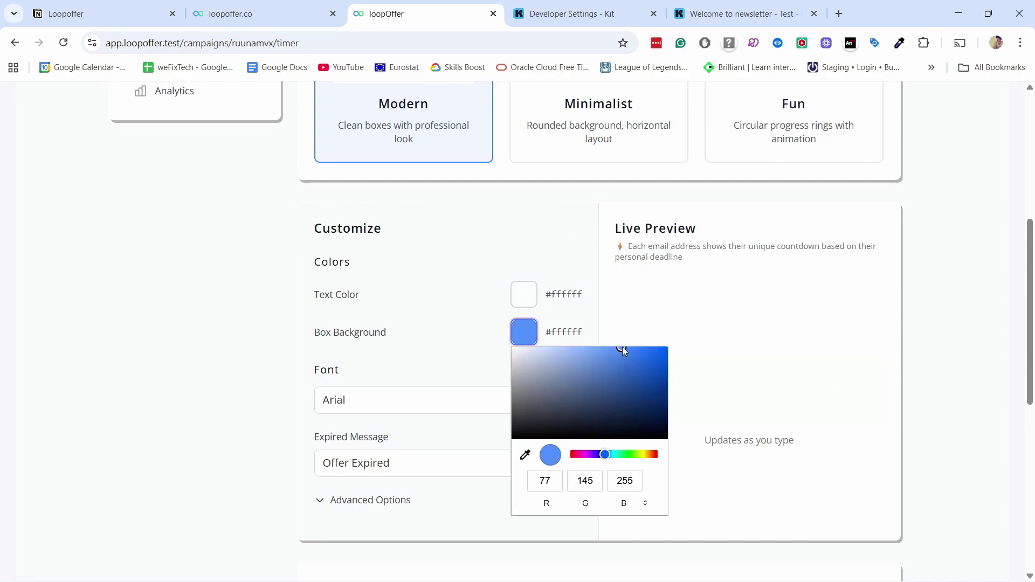
pyautogui.click(233, 293)
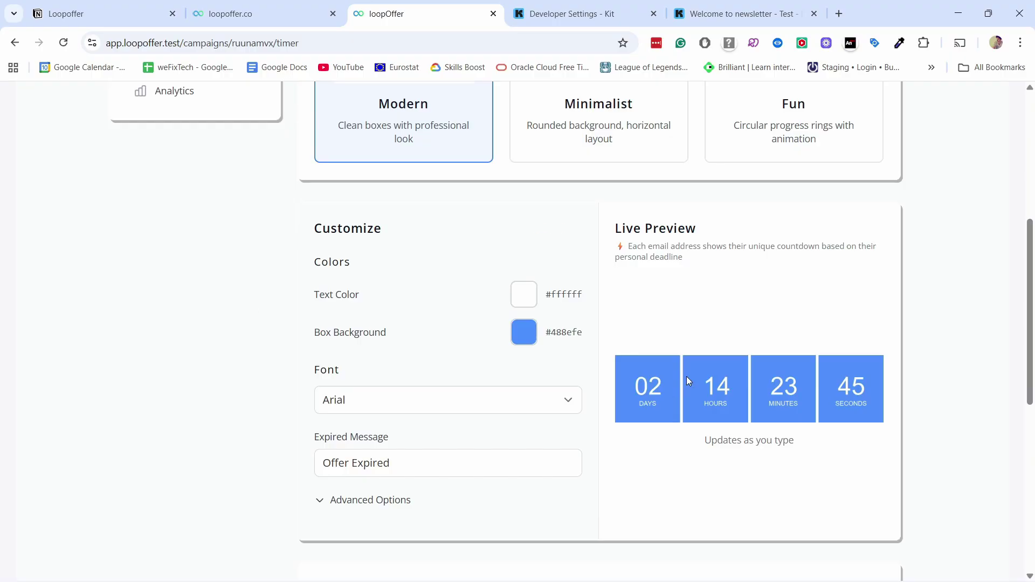
# Step: Switch the timer font to Chewy
pyautogui.click(429, 402)
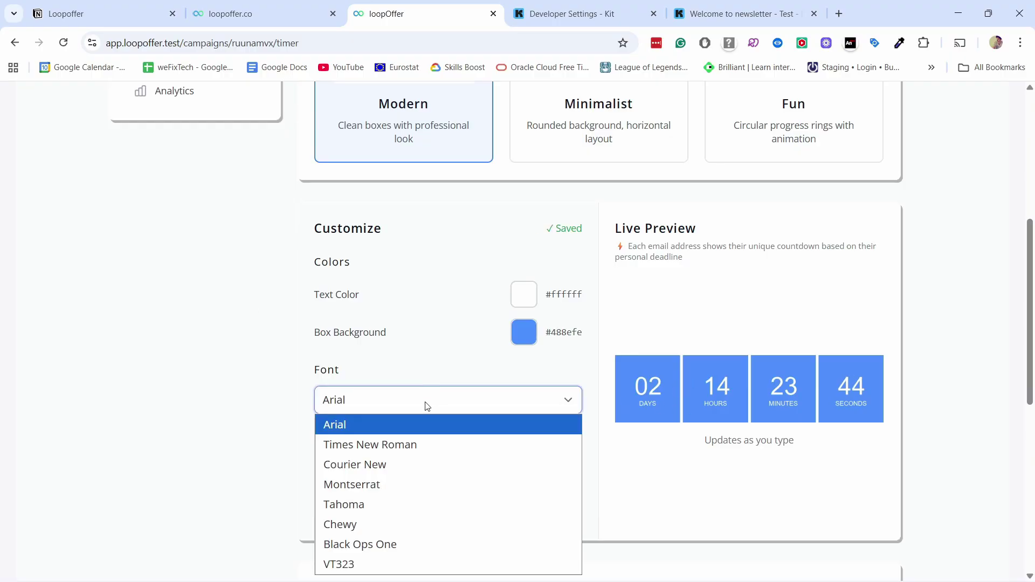
pyautogui.click(352, 525)
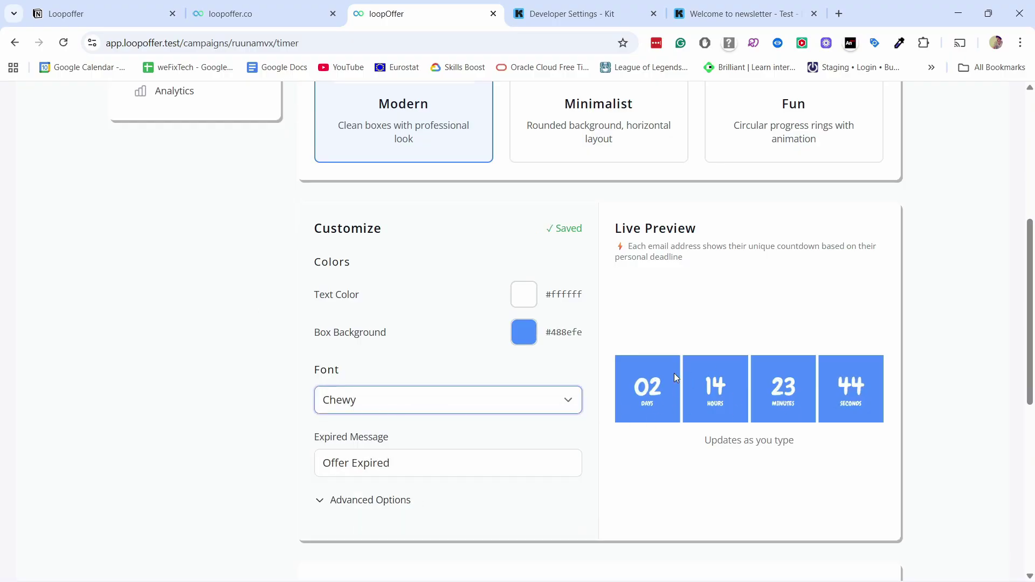
pyautogui.scroll(-2, 480, 337)
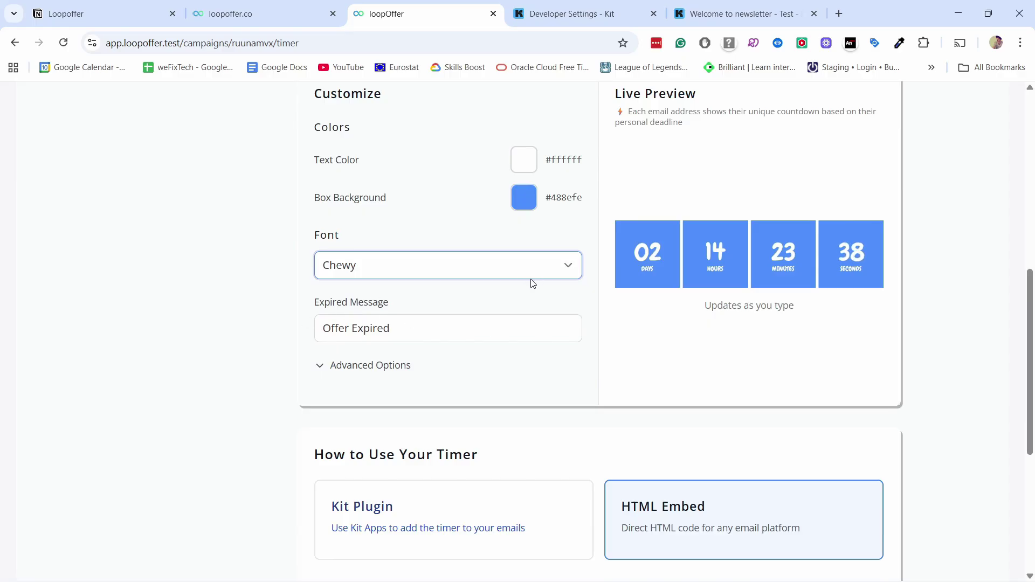
# Step: Preview the timer for the active and expired sample subscribers under Advanced Options
pyautogui.click(377, 433)
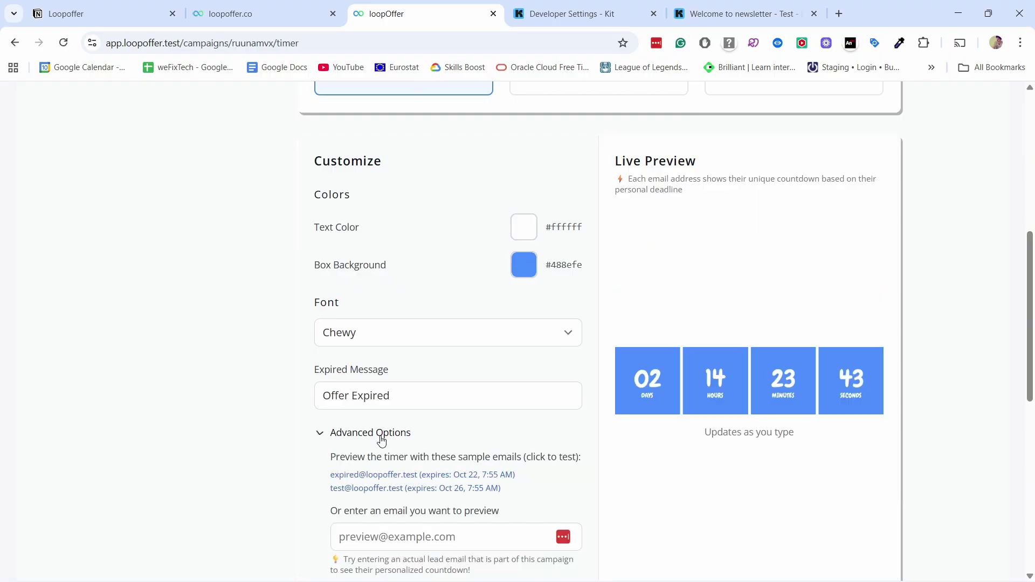
pyautogui.scroll(-2, 388, 413)
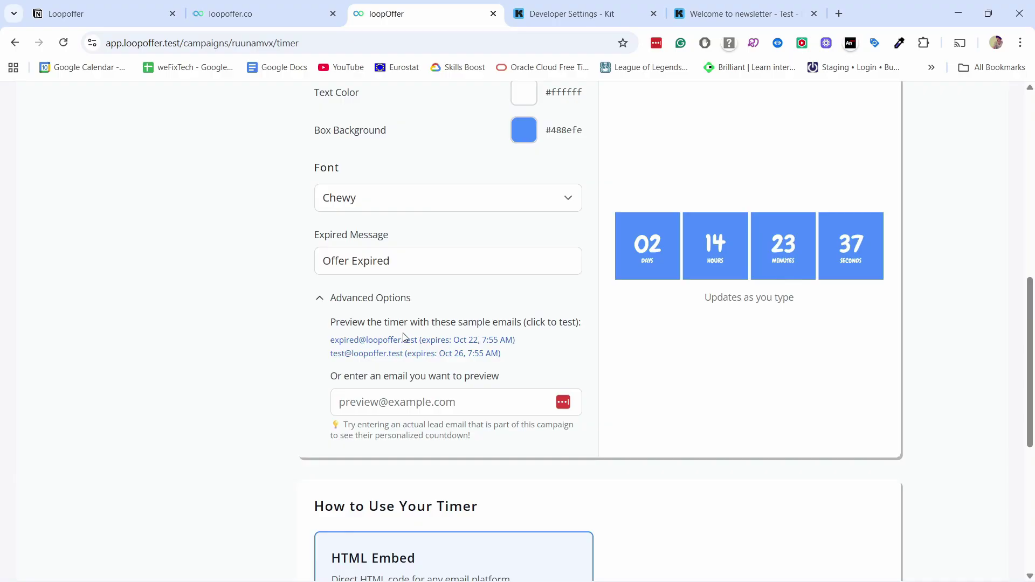
pyautogui.click(356, 354)
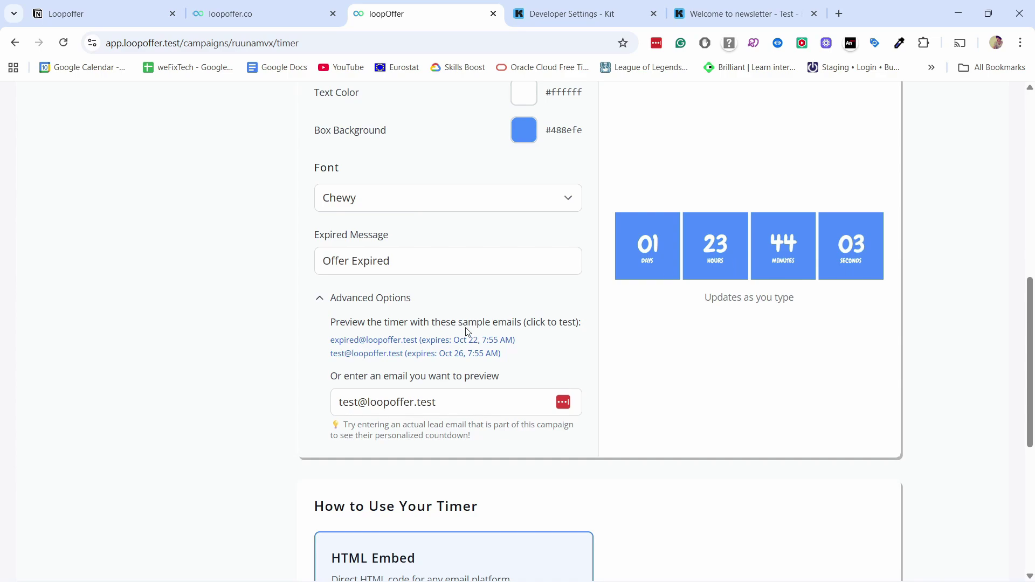
pyautogui.click(376, 341)
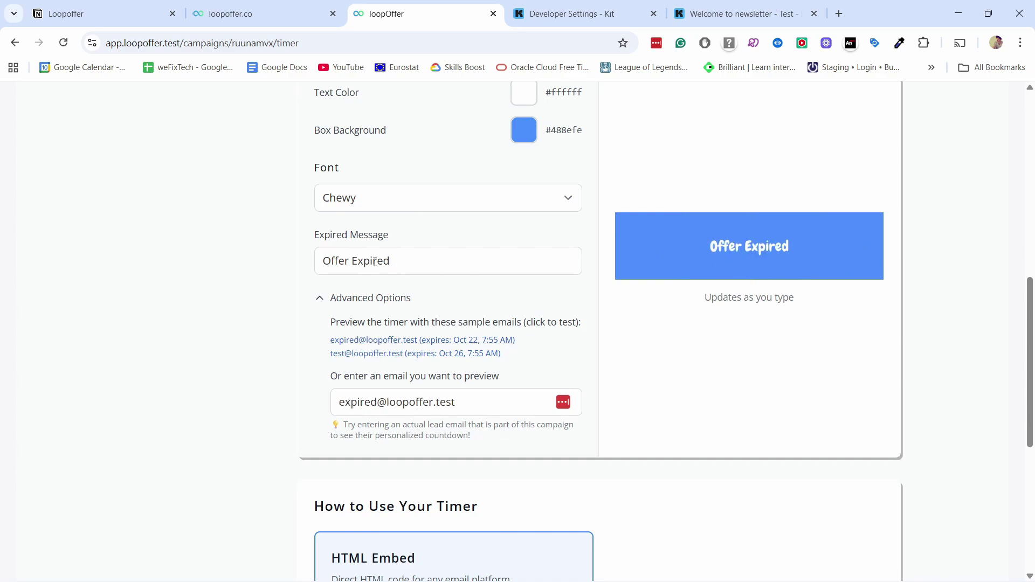
pyautogui.click(378, 401)
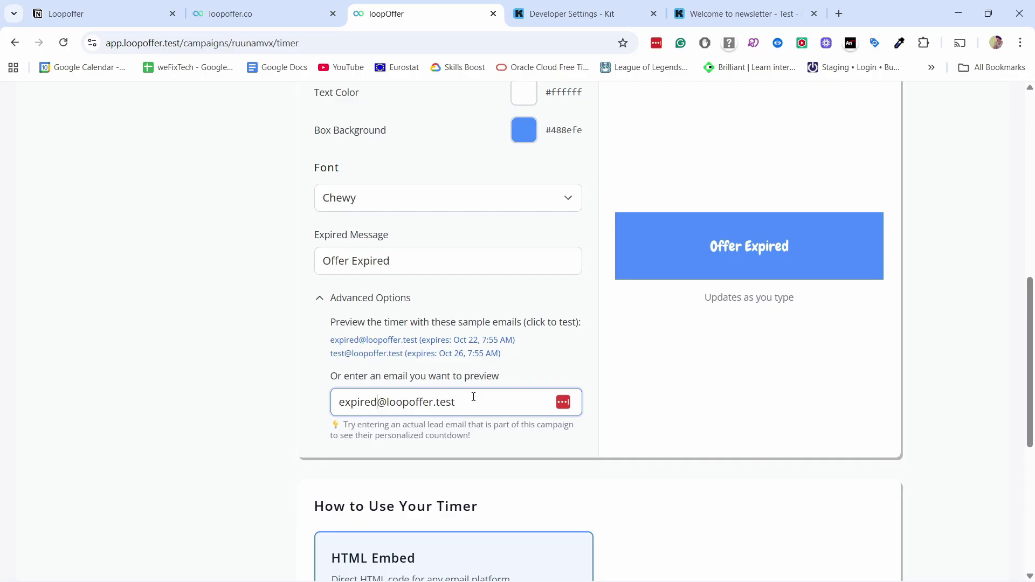
pyautogui.moveTo(473, 398); pyautogui.dragTo(323, 399)
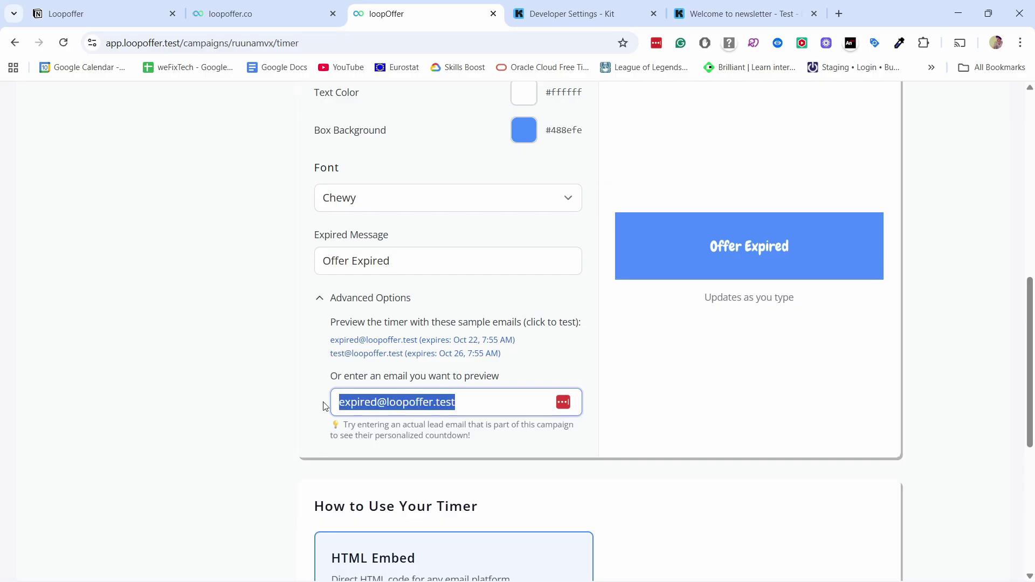
pyautogui.click(324, 300)
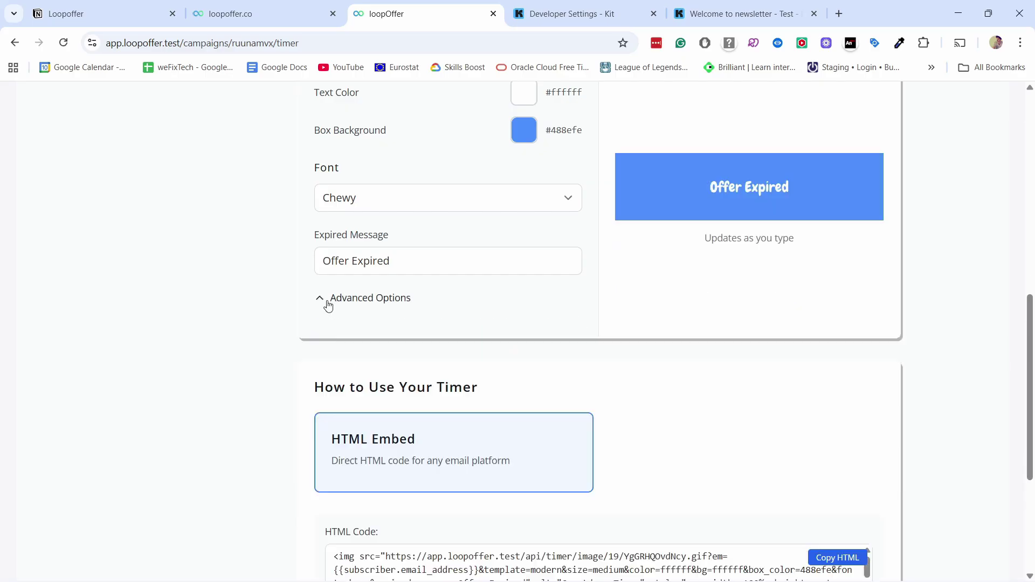
# Step: Copy the timer's HTML embed code and return to the Kit email editor
pyautogui.scroll(-4, 358, 238)
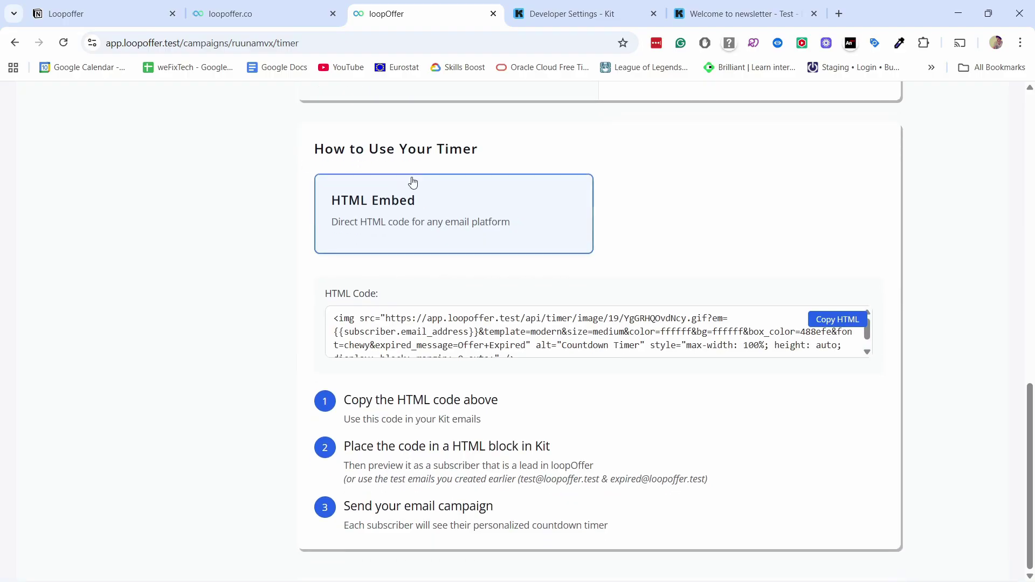
pyautogui.click(837, 324)
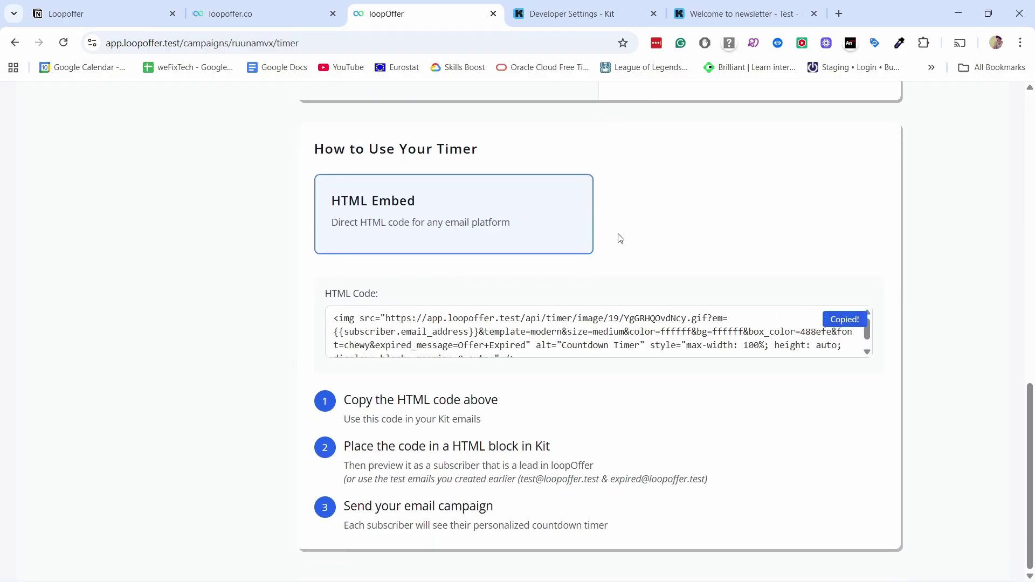
pyautogui.click(711, 17)
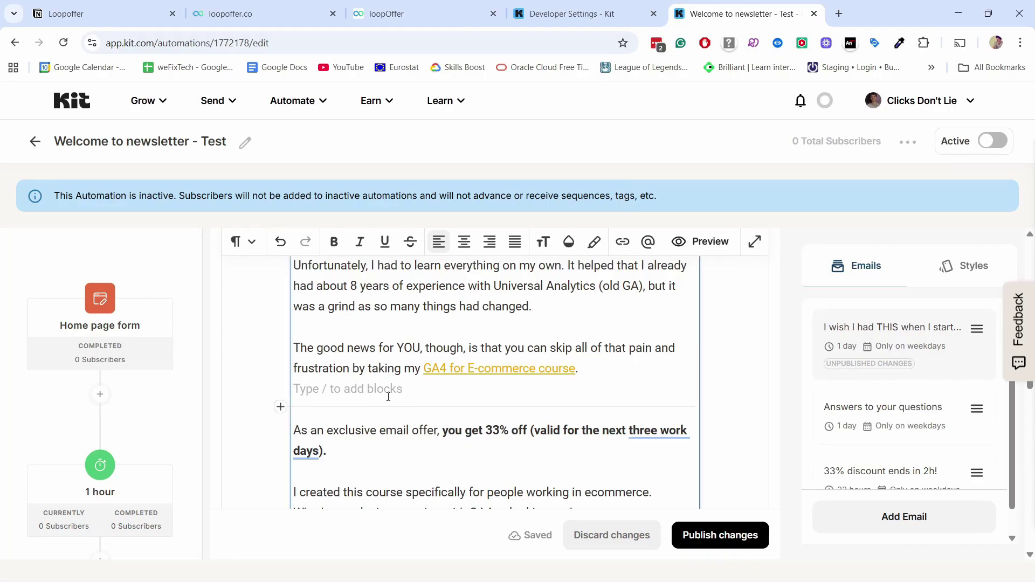
# Step: Add an HTML block below the course-link paragraph containing the pasted LoopOffer countdown timer code
pyautogui.press('Return')
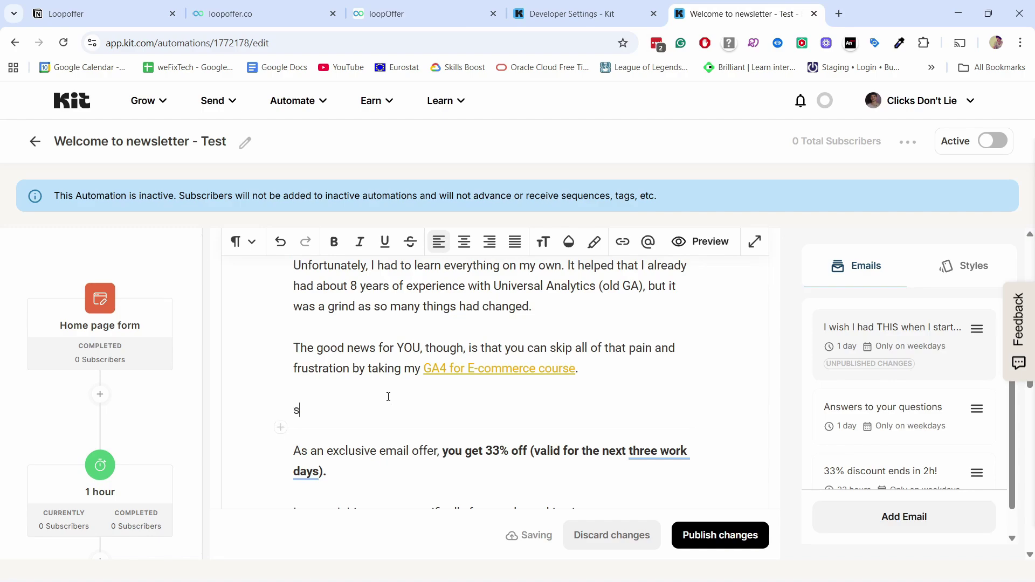
pyautogui.write('/')
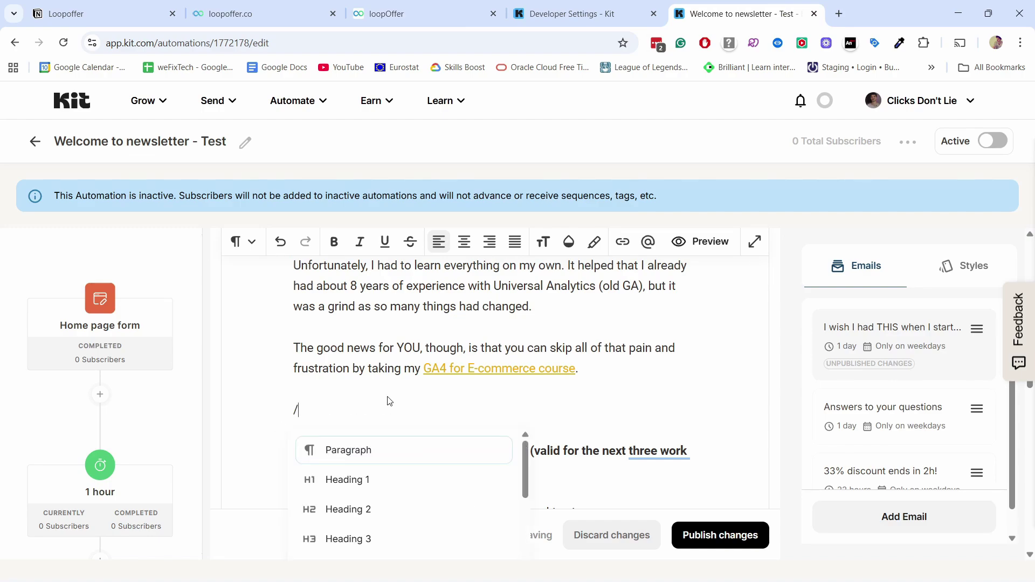
pyautogui.write('html')
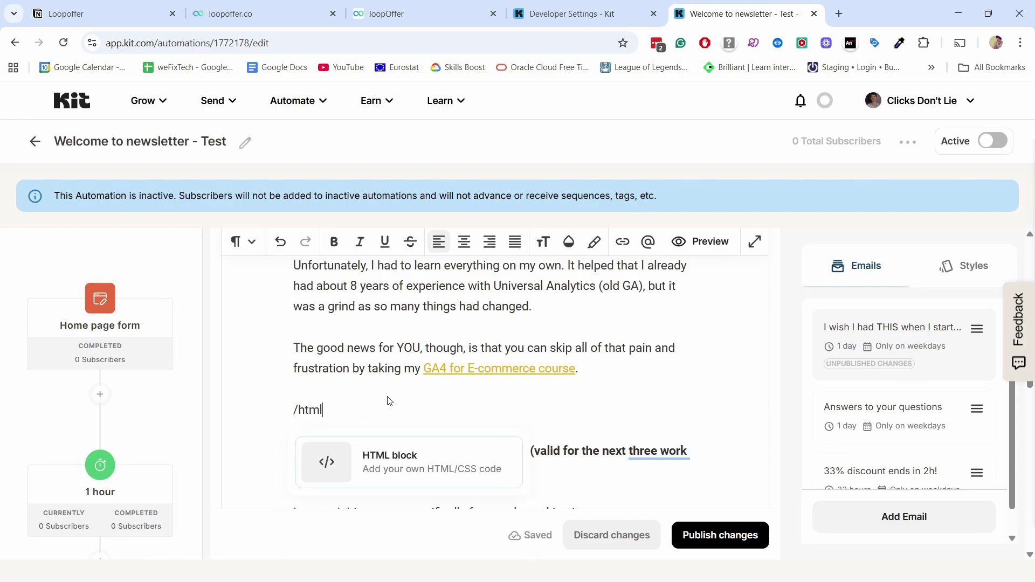
pyautogui.click(405, 461)
pyautogui.click(353, 412)
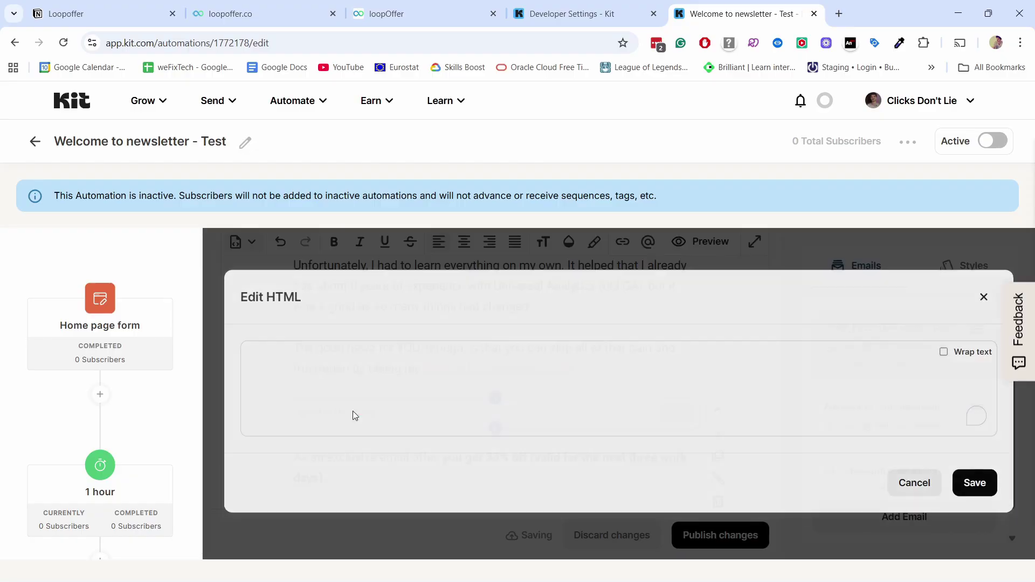
pyautogui.hotkey('ctrl', 'v')
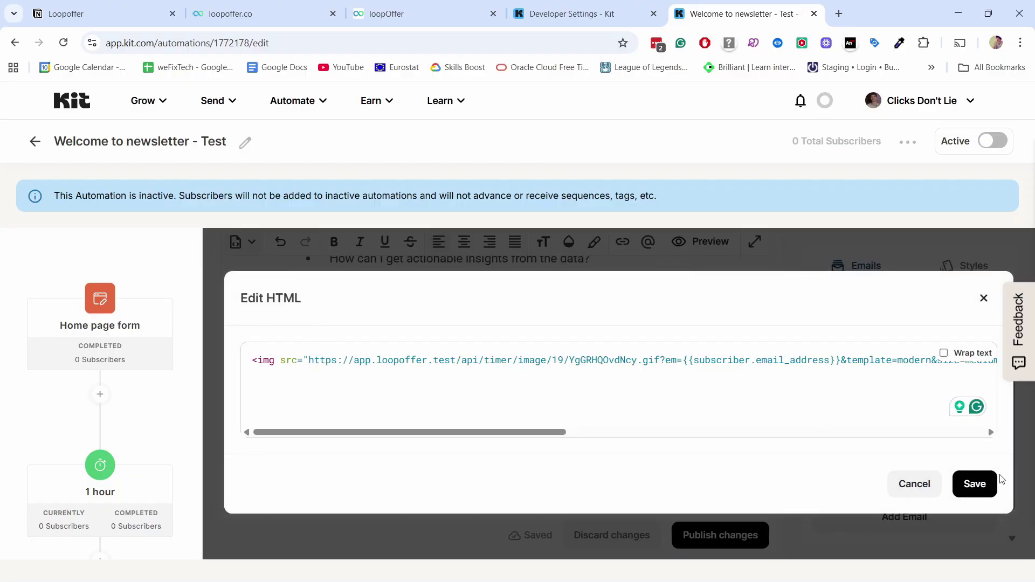
pyautogui.click(977, 485)
# Step: Check the inserted timer showing 02 days 14 hours above the 33% off offer, then preview the email
pyautogui.scroll(-5, 501, 355)
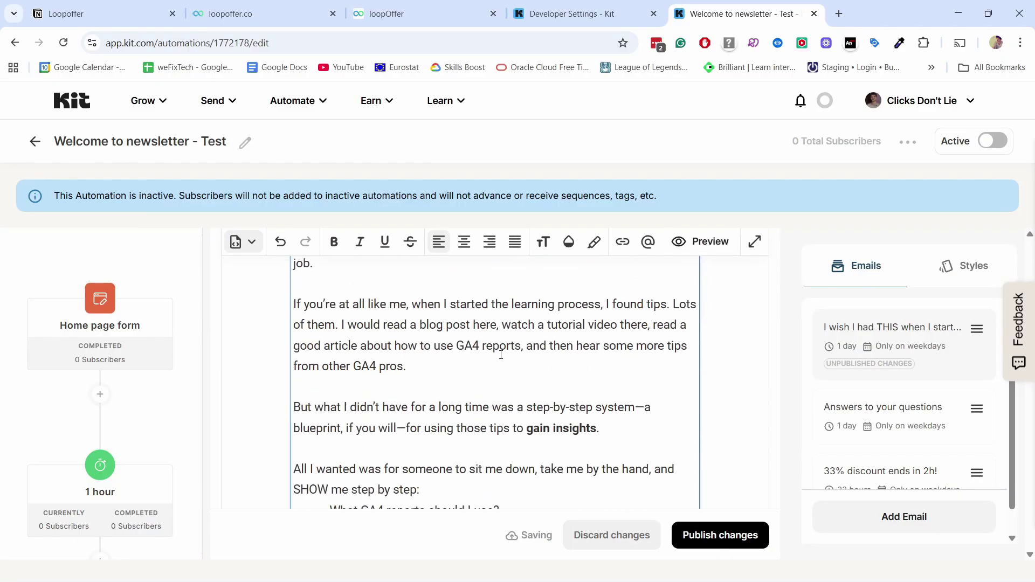
pyautogui.scroll(-1, 520, 354)
pyautogui.scroll(6, 520, 354)
pyautogui.click(480, 344)
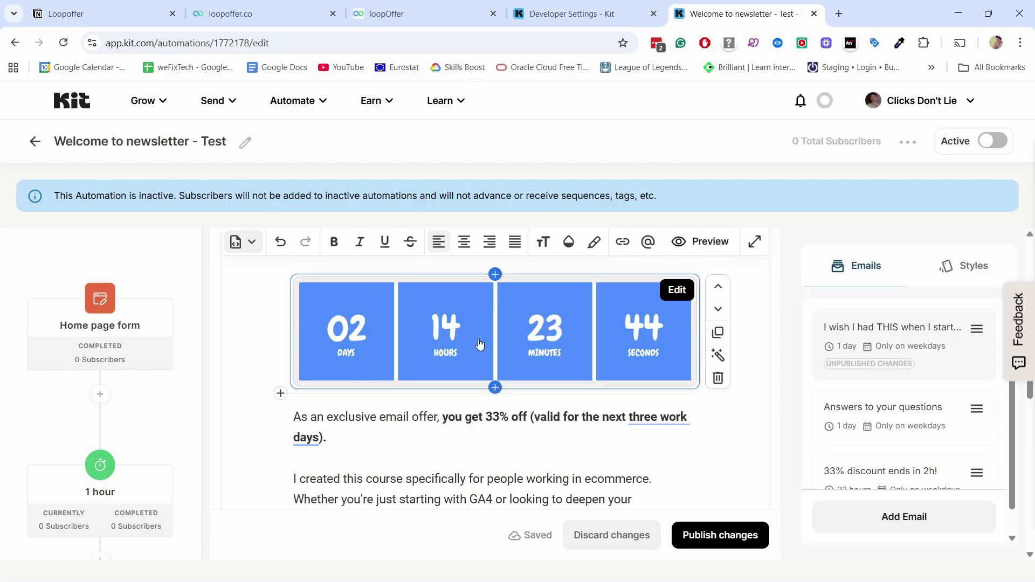
pyautogui.click(699, 242)
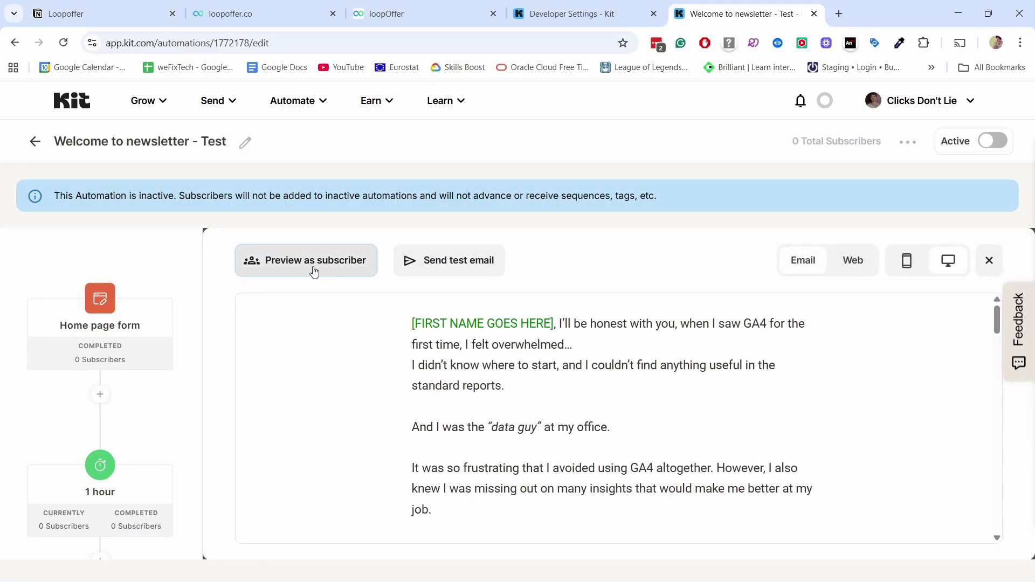
# Step: Preview the email as the active test subscriber, found by searching 'test', and check the countdown
pyautogui.click(312, 270)
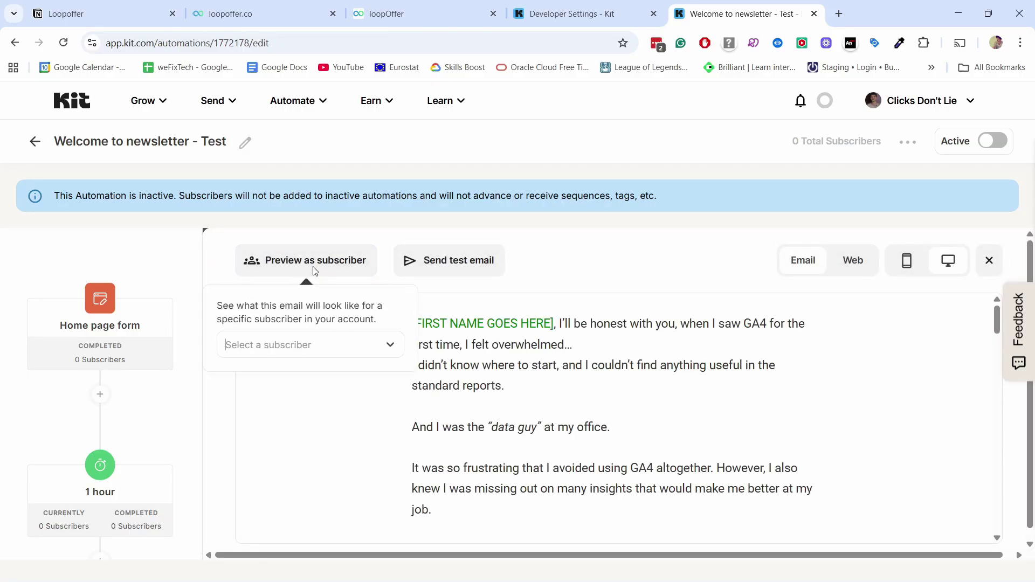
pyautogui.click(258, 345)
pyautogui.write('test')
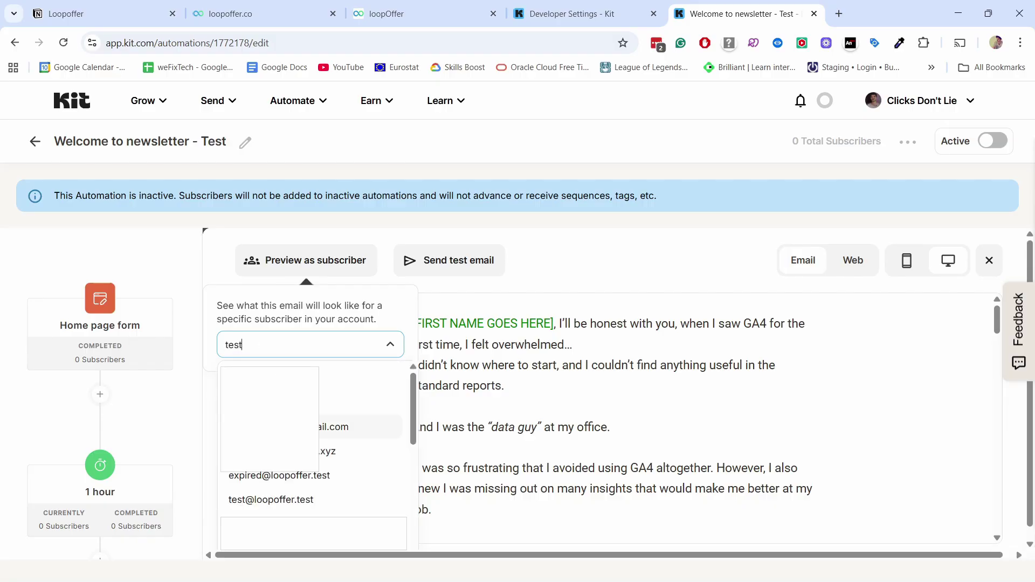
pyautogui.click(279, 503)
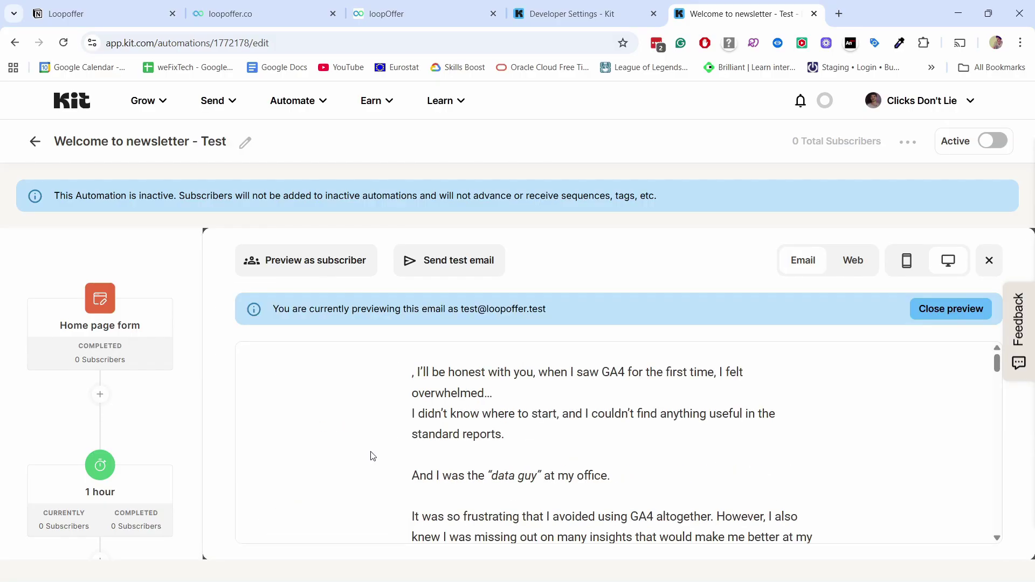
pyautogui.scroll(-10, 371, 454)
pyautogui.scroll(2, 553, 507)
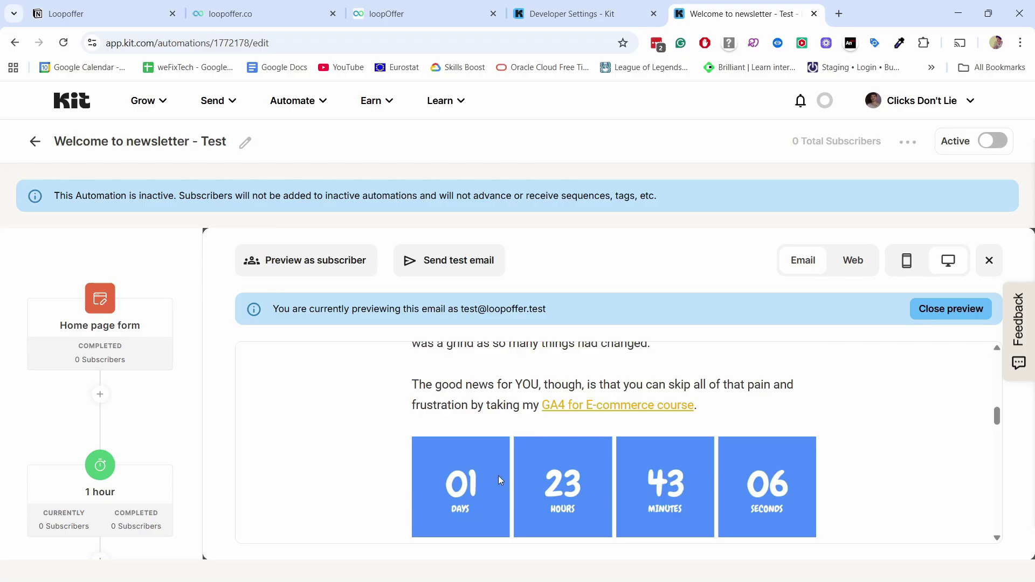
# Step: Switch the preview to the expired test subscriber, found by searching 'expired', showing the Offer Expired banner
pyautogui.click(251, 265)
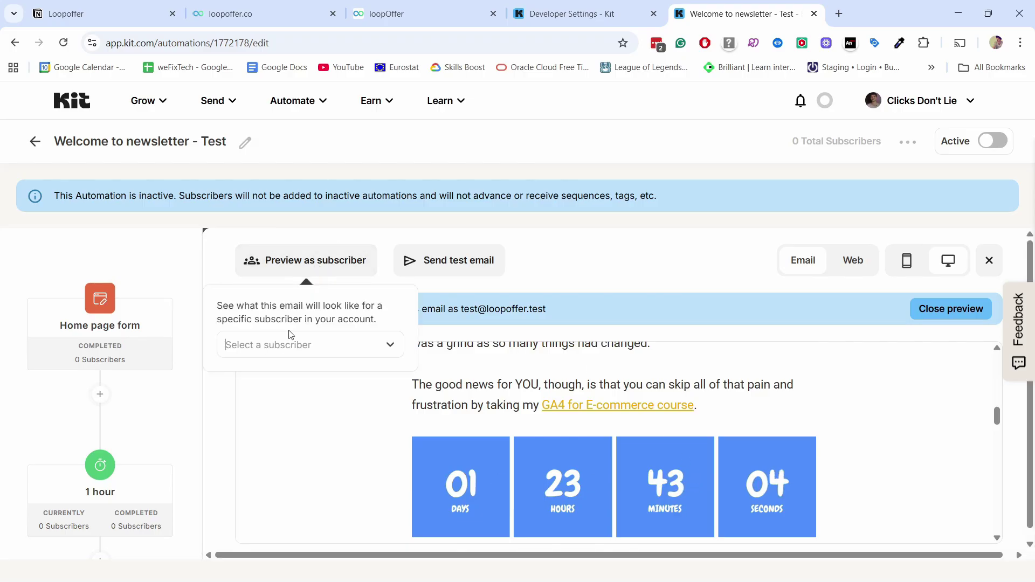
pyautogui.click(271, 344)
pyautogui.write('ex')
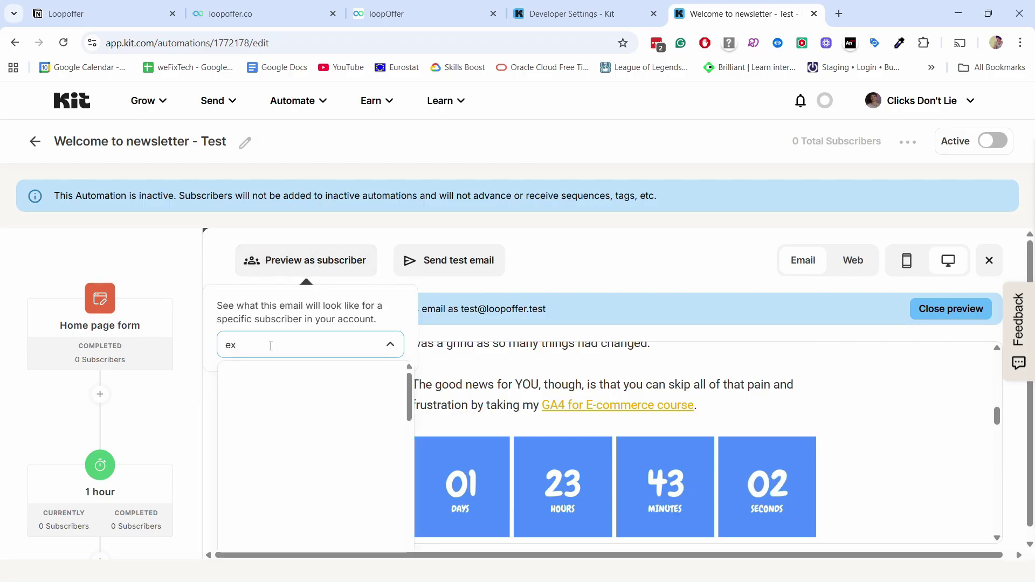
pyautogui.write('pired')
pyautogui.click(274, 379)
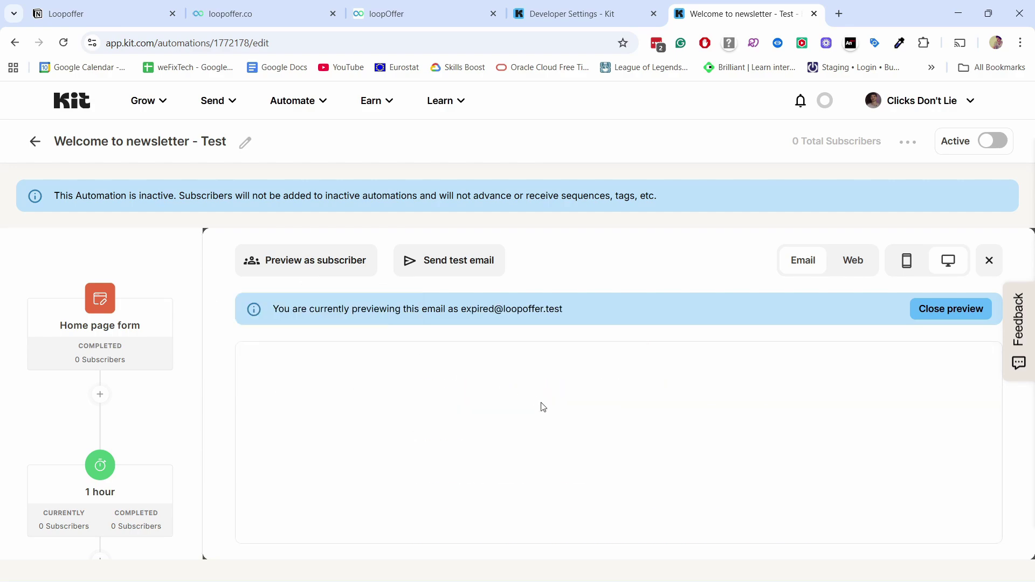
pyautogui.scroll(-8, 539, 394)
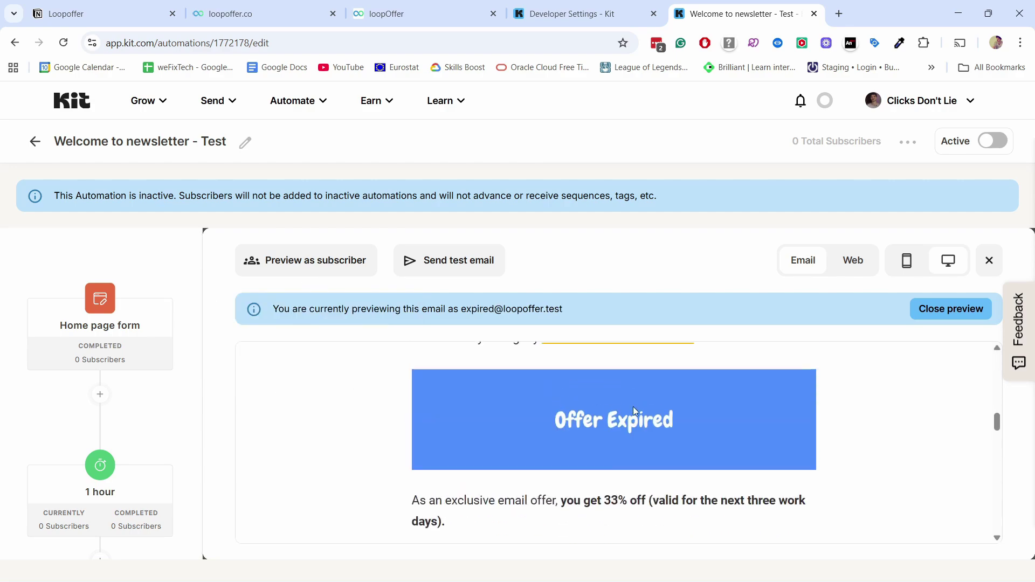